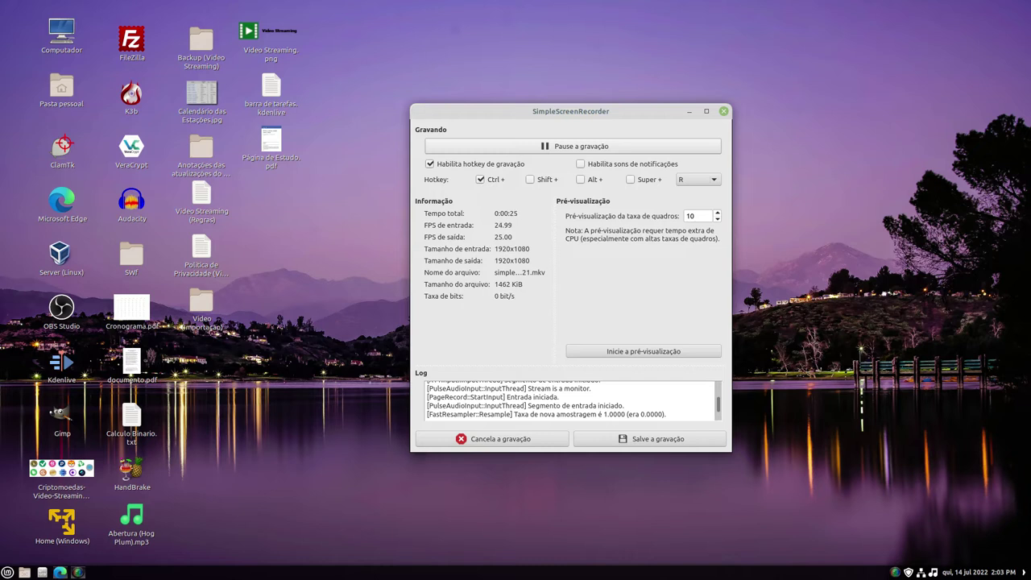
- Switch to YouTube Studio in the browser and review the copyright summary of the video COMO IMPORTAR VIDEO (VIDEO STREAMING)
{"action": "left_click", "coordinate": [690, 112]}
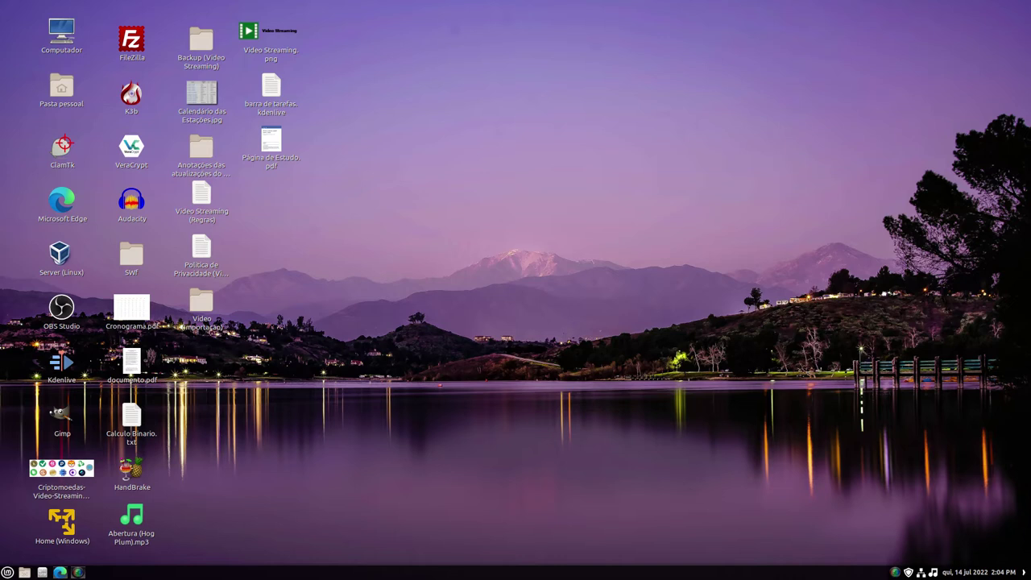
{"action": "left_click", "coordinate": [60, 572]}
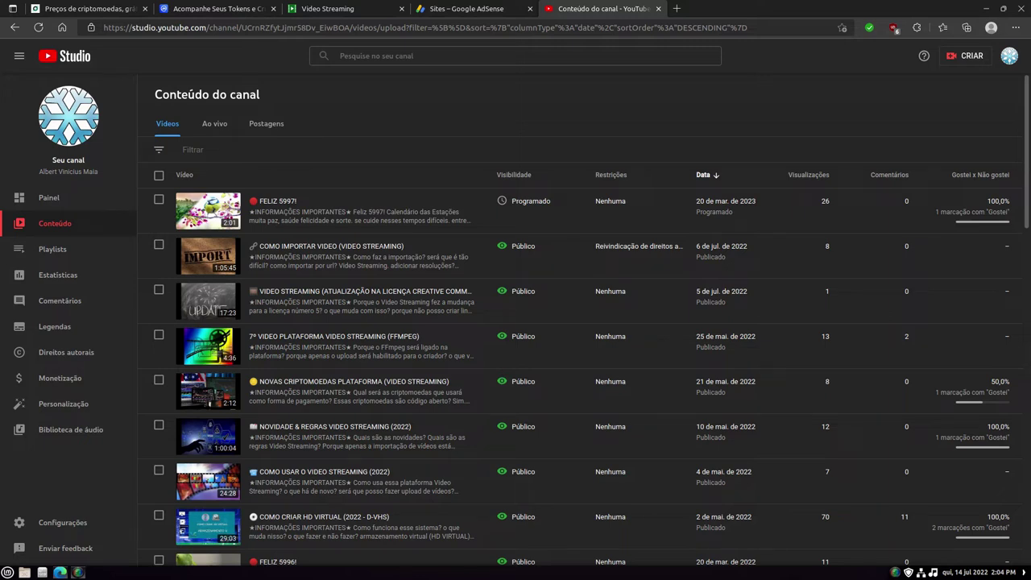
{"action": "mouse_move", "coordinate": [639, 246]}
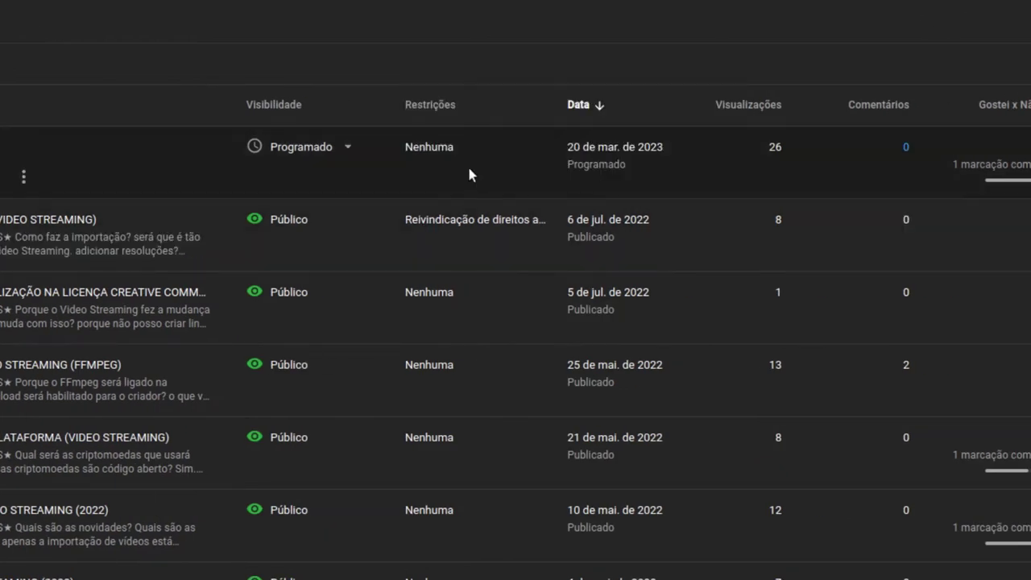
{"action": "left_click", "coordinate": [330, 246]}
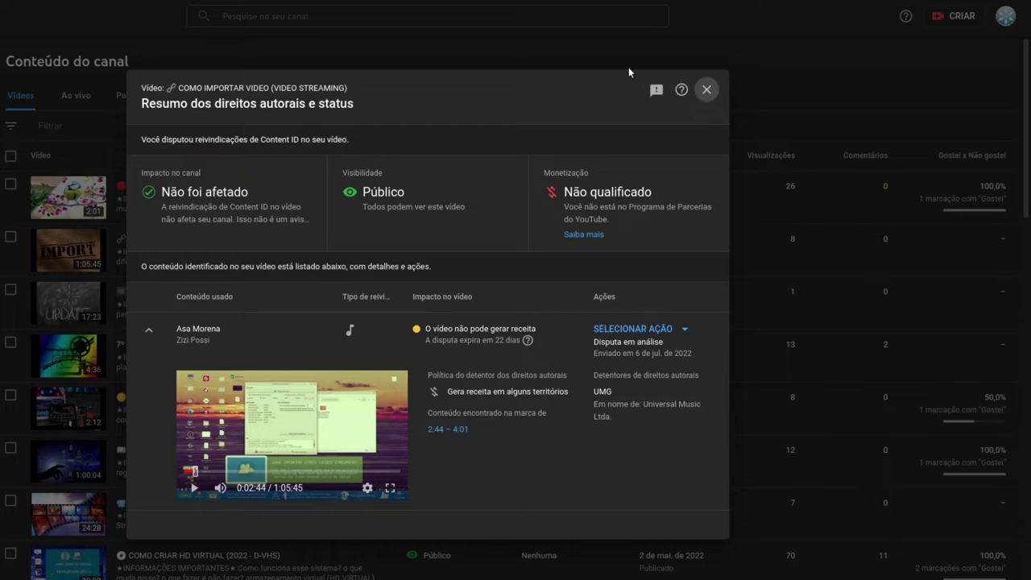
{"action": "left_click", "coordinate": [707, 90]}
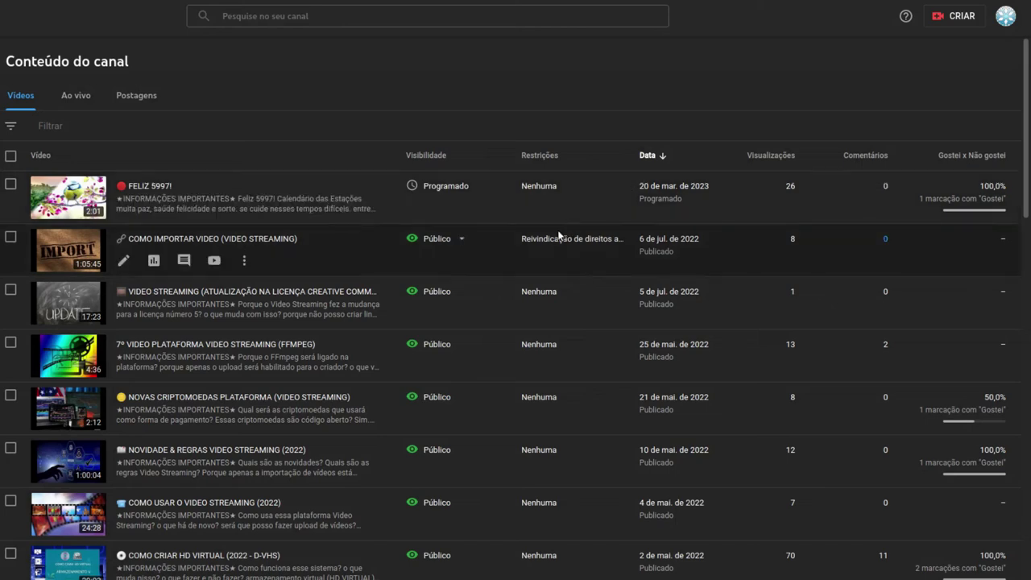
- Check the restrictions in the channel's video list and examine the AdSense approval status of videostreaming.app.br
{"action": "scroll", "coordinate": [629, 242], "scroll_direction": "down", "scroll_amount": 1}
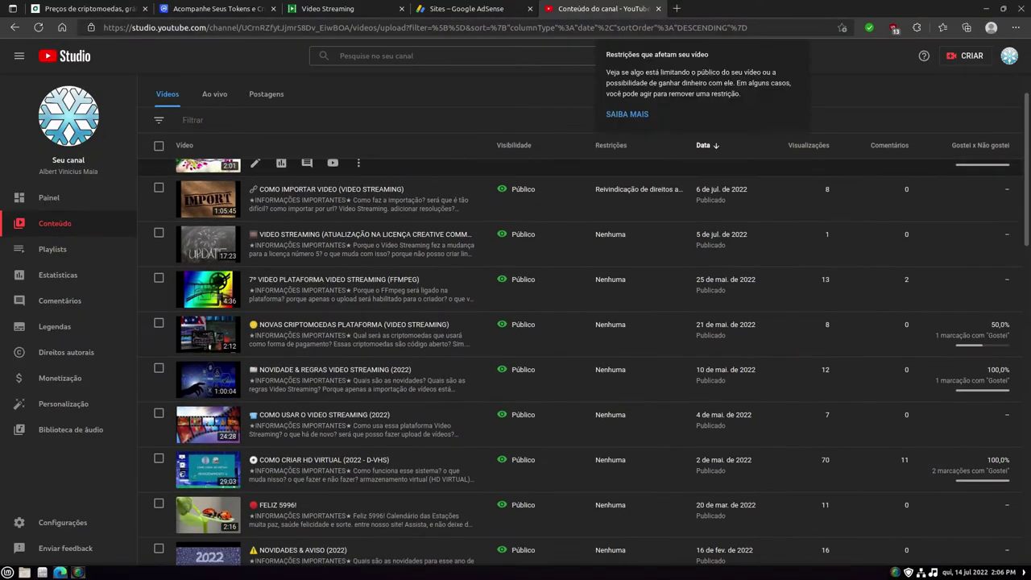
{"action": "scroll", "coordinate": [628, 290], "scroll_direction": "up", "scroll_amount": 1}
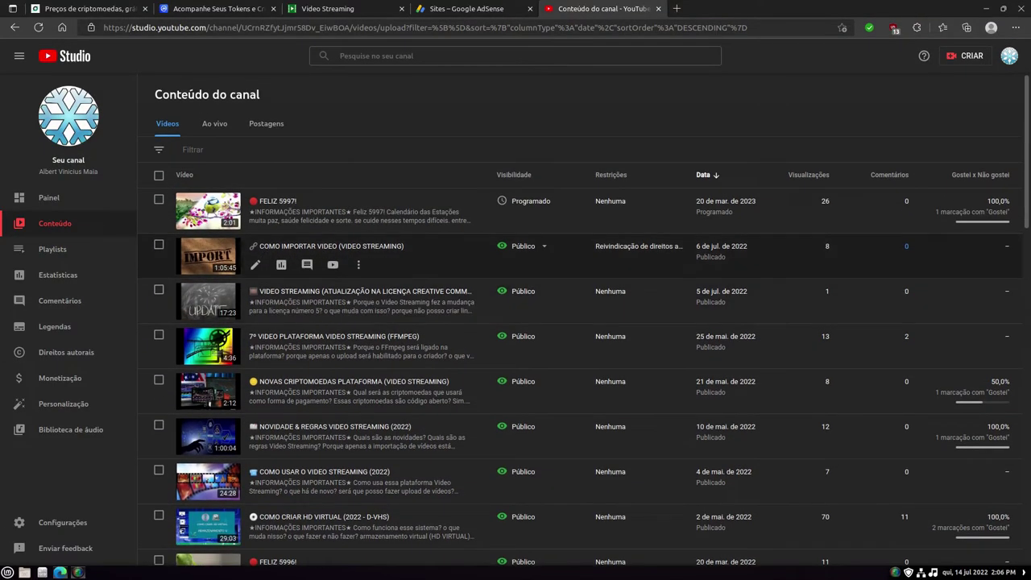
{"action": "mouse_move", "coordinate": [636, 201]}
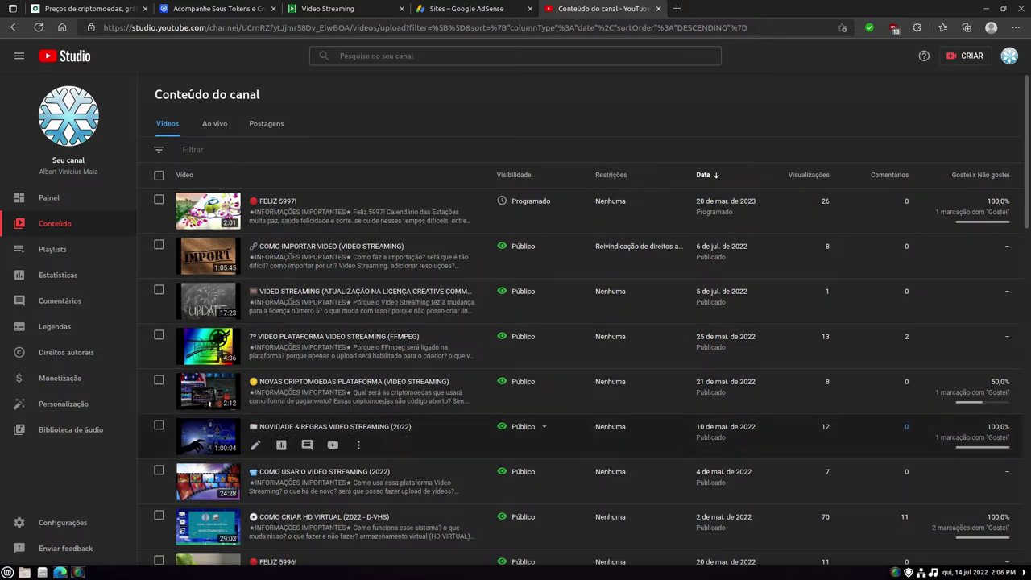
{"action": "left_click", "coordinate": [483, 8]}
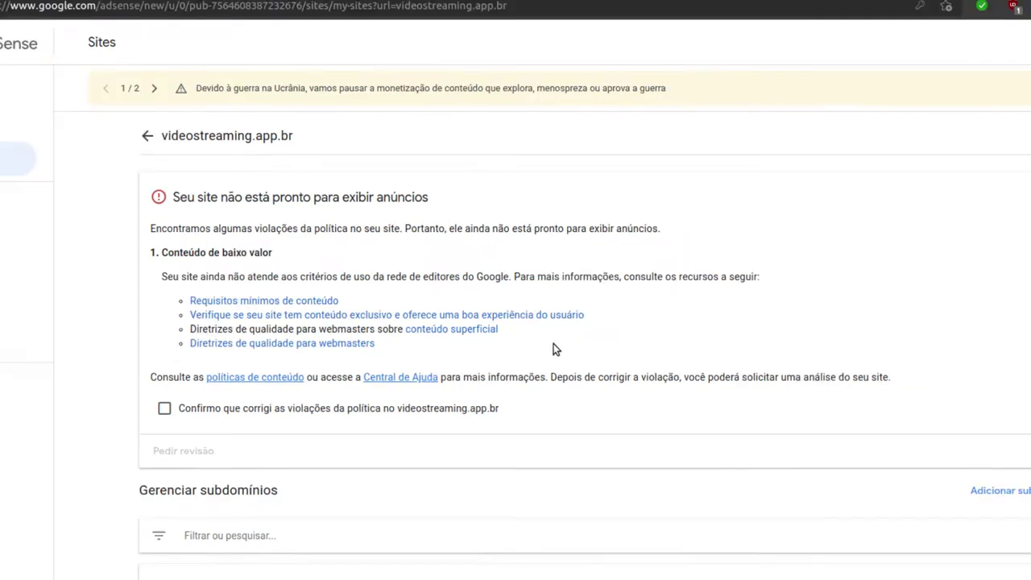
- Go to the Video Streaming site's home page and look through its Vídeos principais carousel, returning to the first video
{"action": "left_click", "coordinate": [339, 9]}
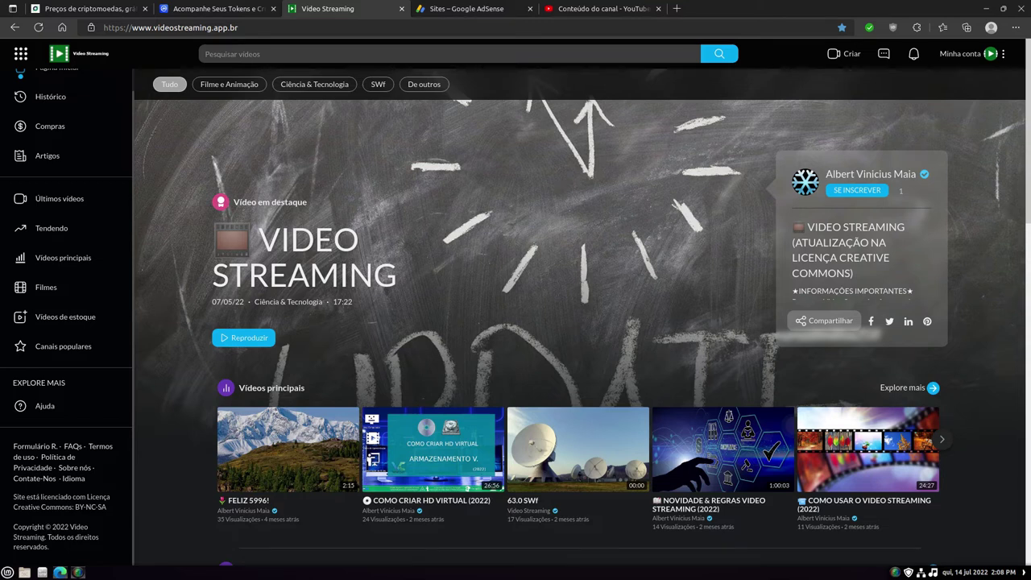
{"action": "scroll", "coordinate": [580, 314], "scroll_direction": "down", "scroll_amount": 1}
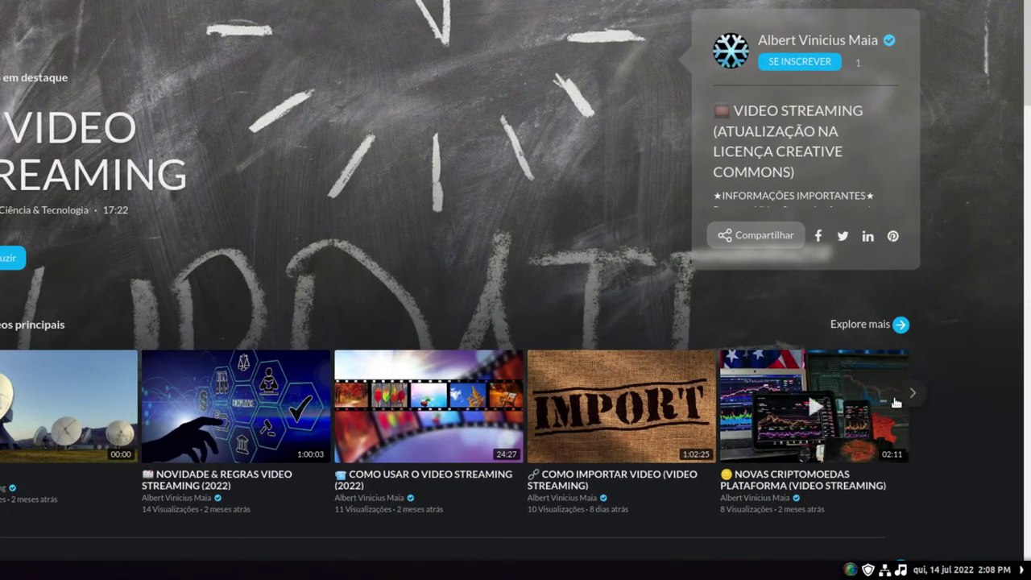
{"action": "left_click", "coordinate": [913, 394]}
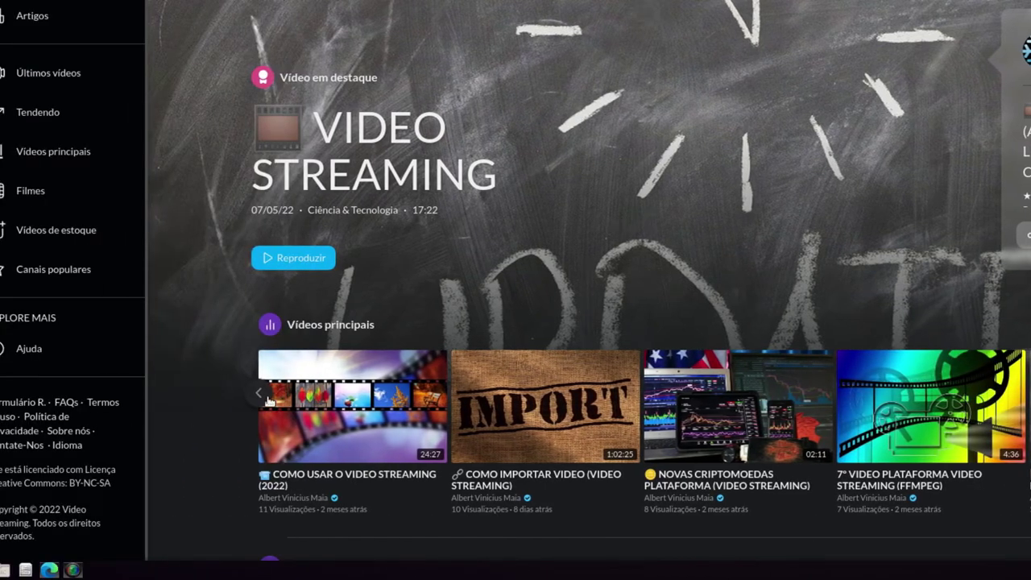
{"action": "left_click", "coordinate": [257, 394]}
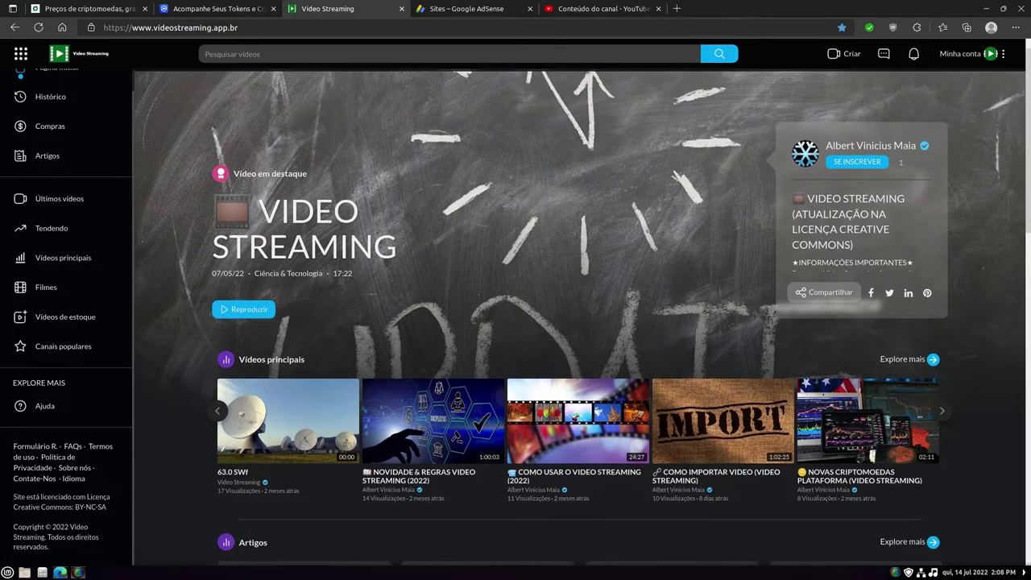
{"action": "scroll", "coordinate": [580, 322], "scroll_direction": "up", "scroll_amount": 1}
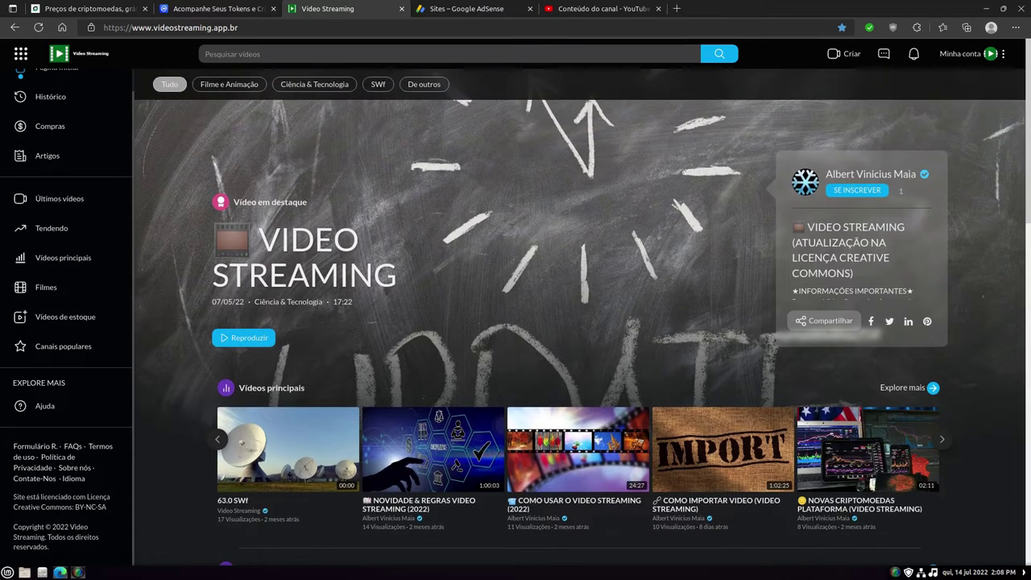
{"action": "scroll", "coordinate": [65, 173], "scroll_direction": "up", "scroll_amount": 1}
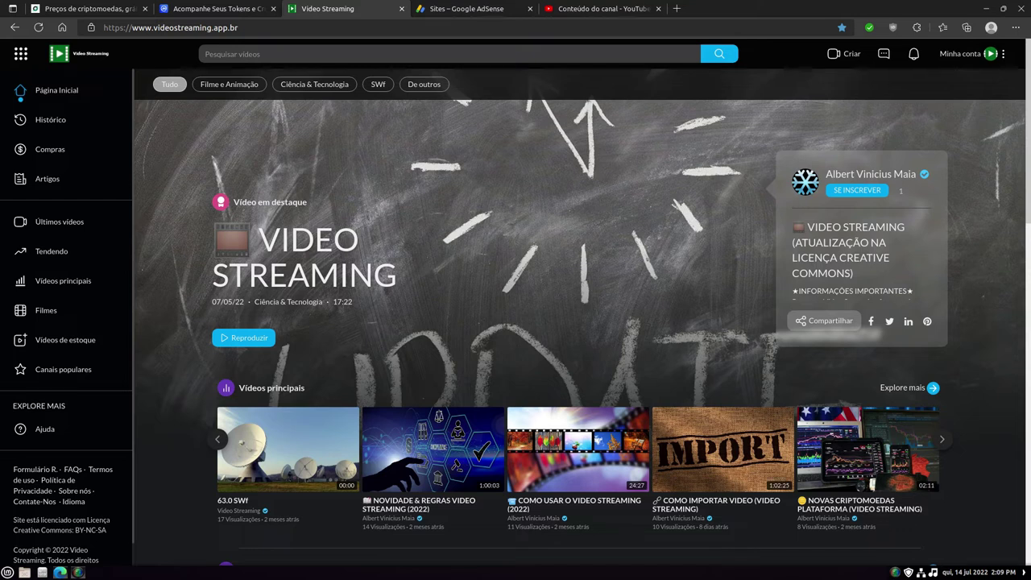
{"action": "scroll", "coordinate": [282, 362], "scroll_direction": "down", "scroll_amount": 1}
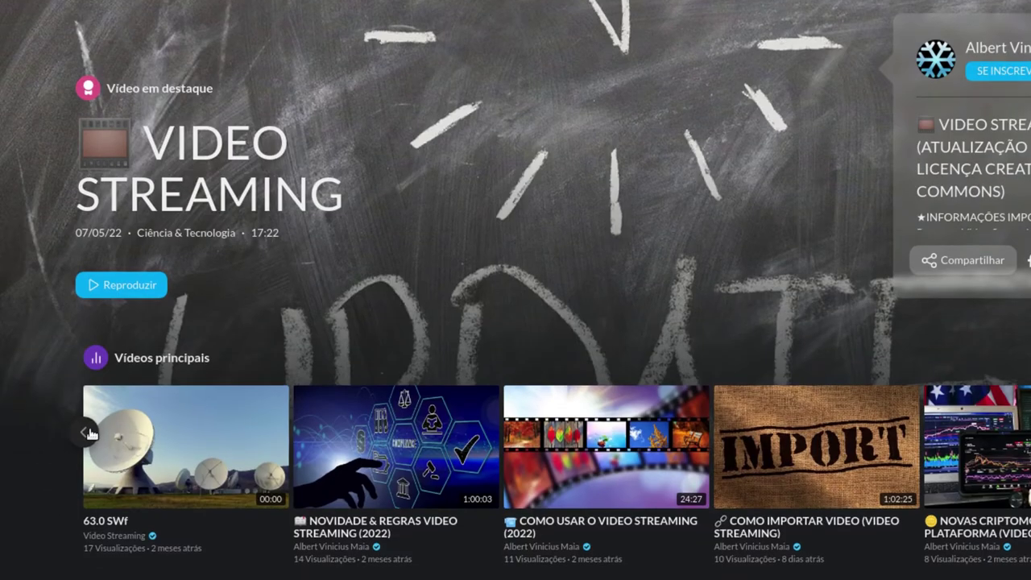
{"action": "left_click", "coordinate": [89, 441]}
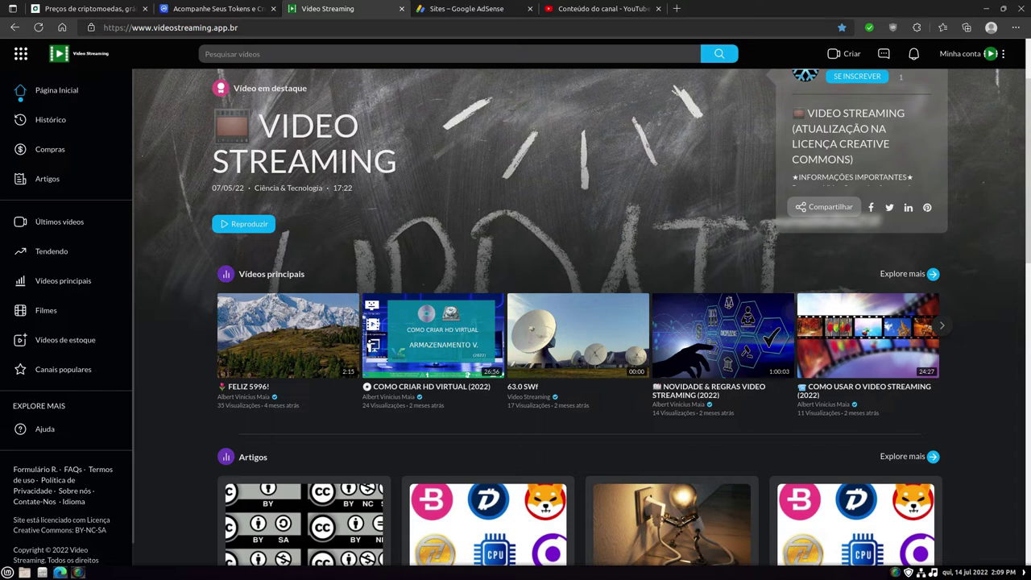
- Show the site's full list of articles and open the article Cotação das Criptomoedas!
{"action": "scroll", "coordinate": [580, 322], "scroll_direction": "down", "scroll_amount": 4}
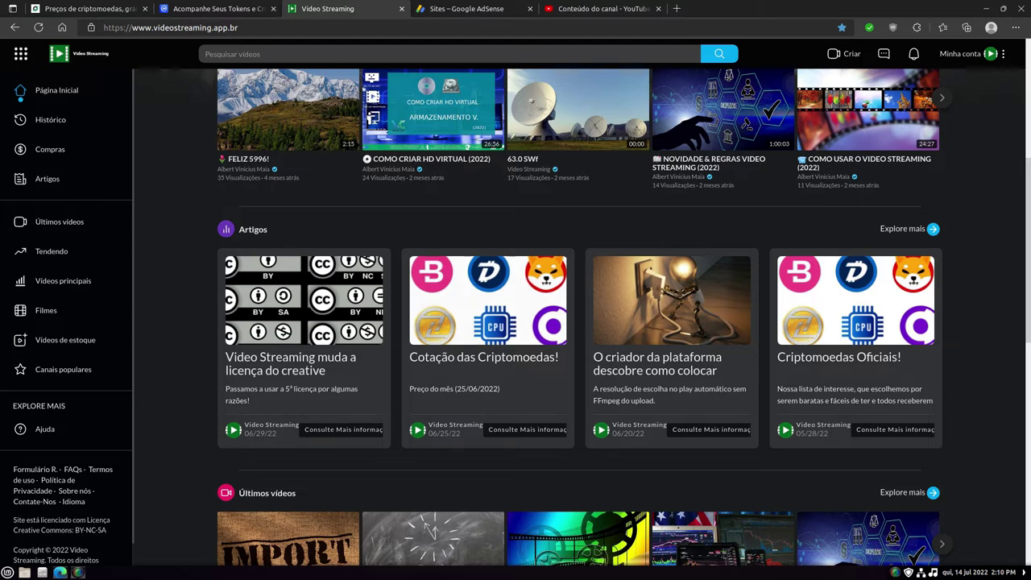
{"action": "left_click", "coordinate": [904, 229]}
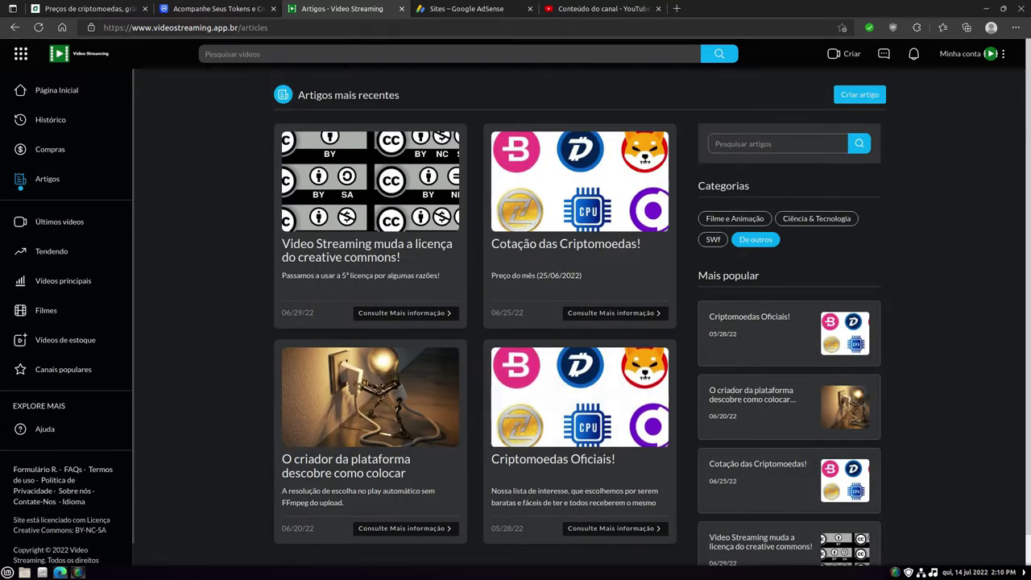
{"action": "scroll", "coordinate": [580, 322], "scroll_direction": "down", "scroll_amount": 1}
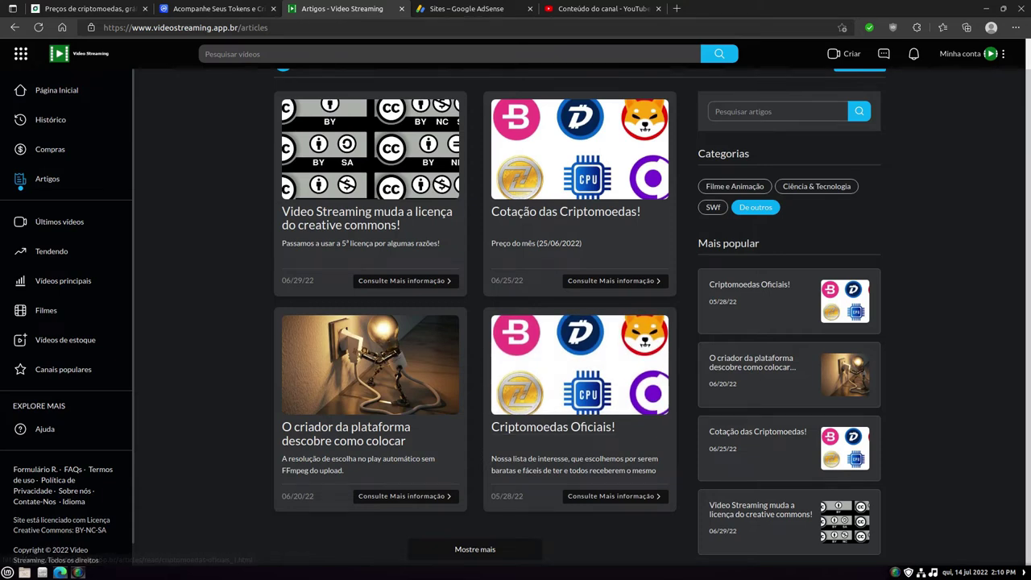
{"action": "scroll", "coordinate": [580, 362], "scroll_direction": "up", "scroll_amount": 1}
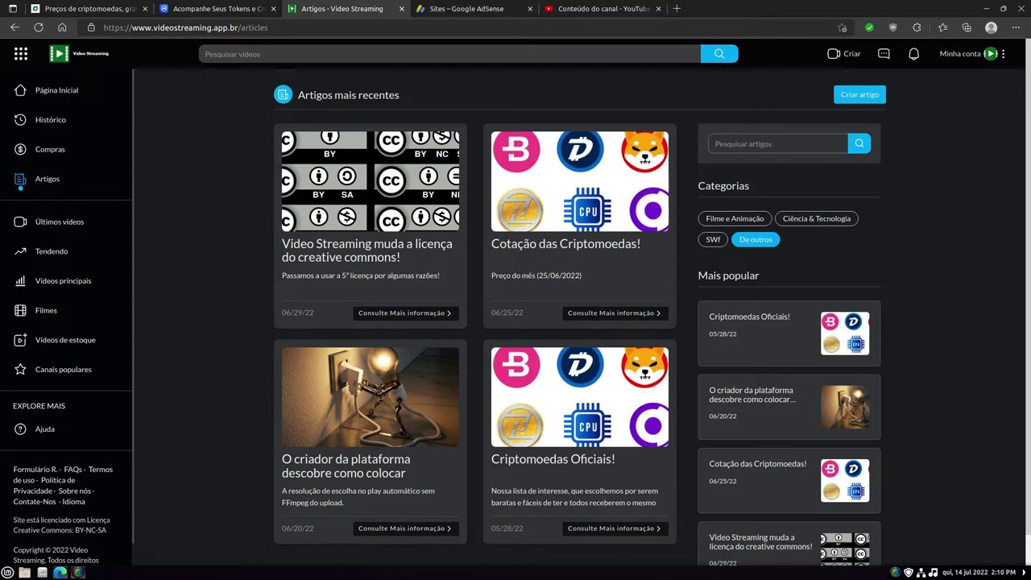
{"action": "left_click", "coordinate": [566, 243]}
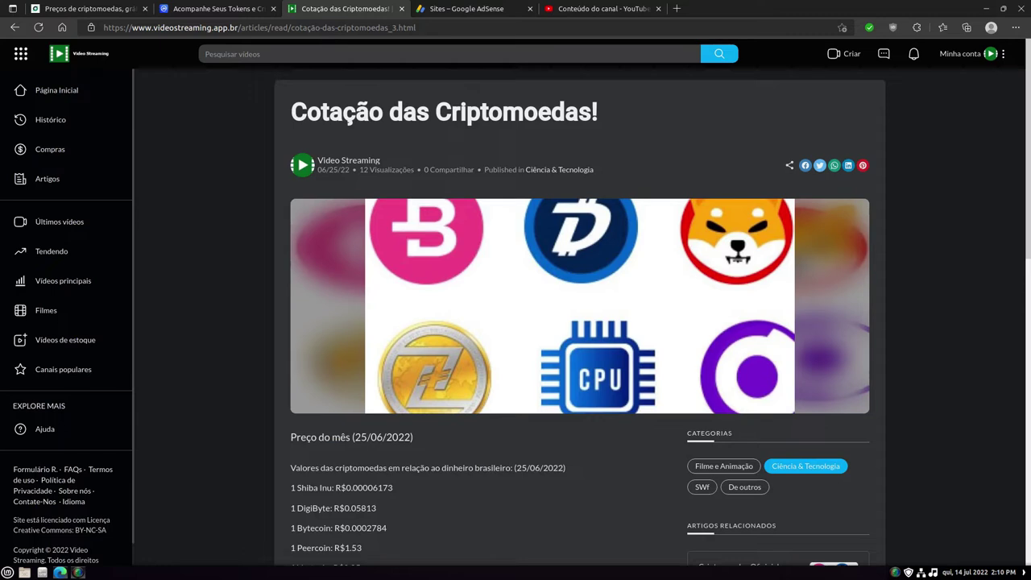
- Read through the article's list of cryptocurrency prices in Brazilian reais, from Shiba Inu to Quan Project
{"action": "scroll", "coordinate": [580, 323], "scroll_direction": "down", "scroll_amount": 1}
{"action": "scroll", "coordinate": [580, 322], "scroll_direction": "down", "scroll_amount": 2}
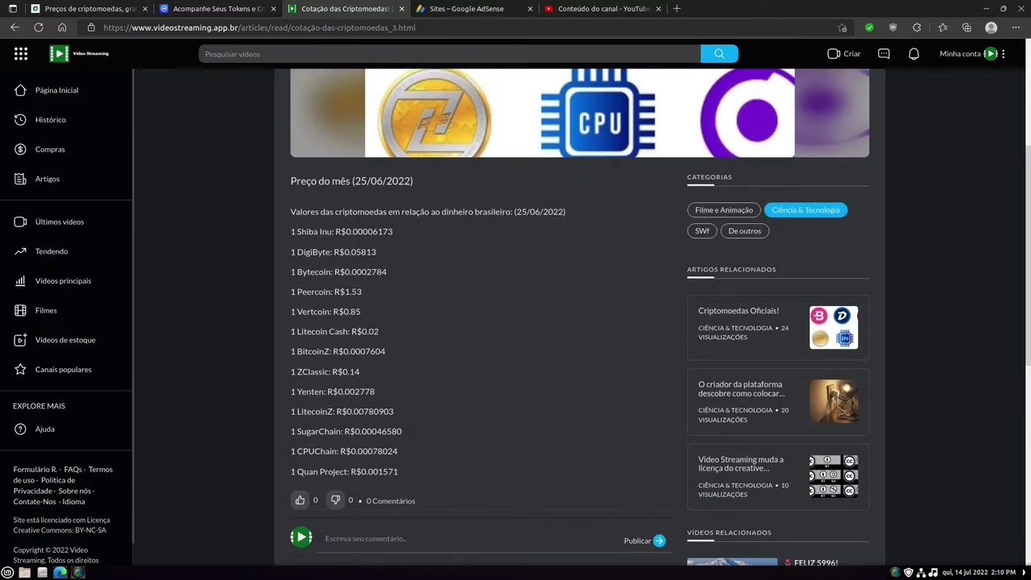
{"action": "scroll", "coordinate": [598, 347], "scroll_direction": "up", "scroll_amount": 1}
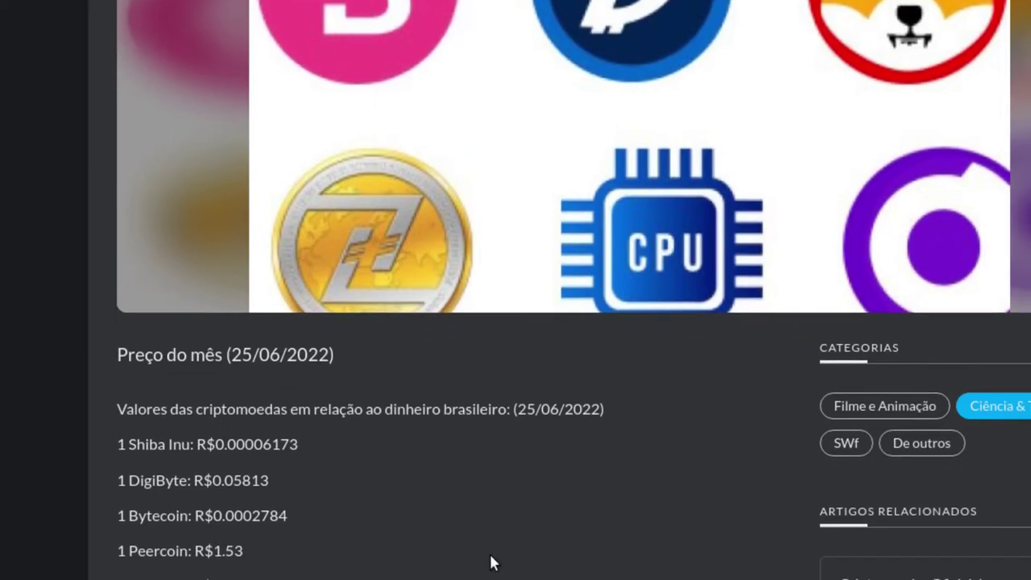
{"action": "scroll", "coordinate": [487, 476], "scroll_direction": "down", "scroll_amount": 1}
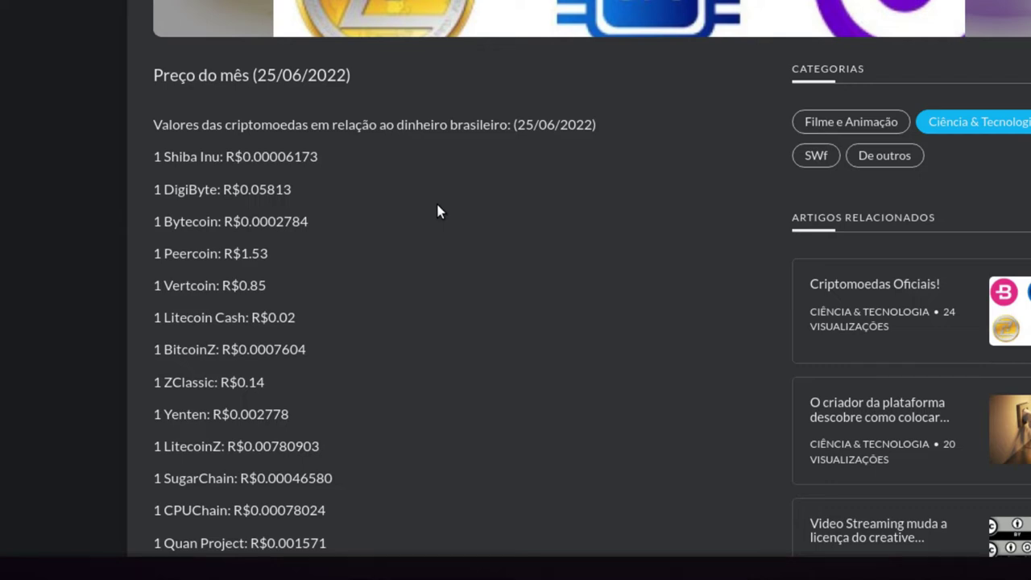
{"action": "scroll", "coordinate": [429, 256], "scroll_direction": "down", "scroll_amount": 1}
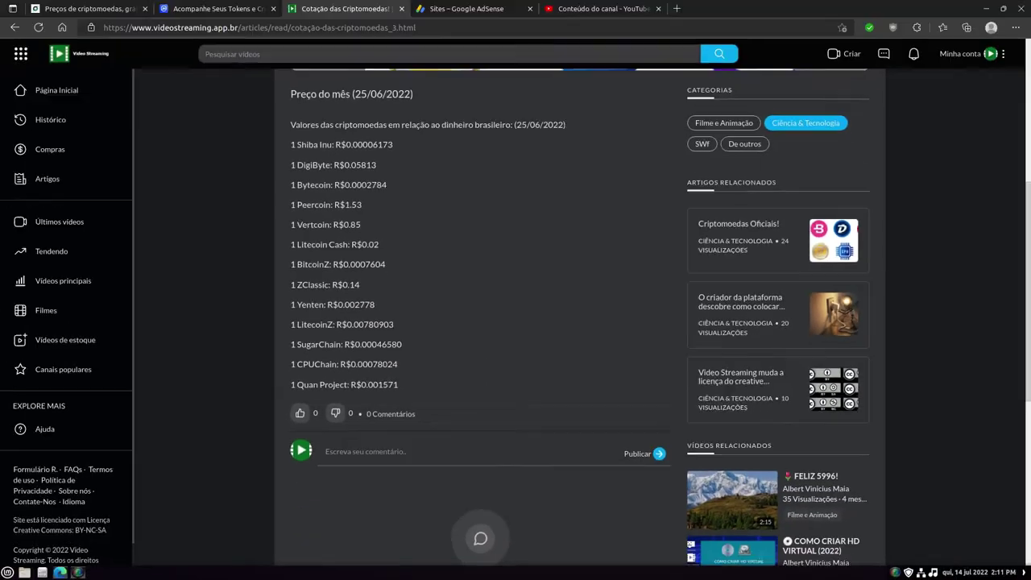
{"action": "scroll", "coordinate": [477, 374], "scroll_direction": "down", "scroll_amount": 1}
{"action": "scroll", "coordinate": [484, 323], "scroll_direction": "up", "scroll_amount": 1}
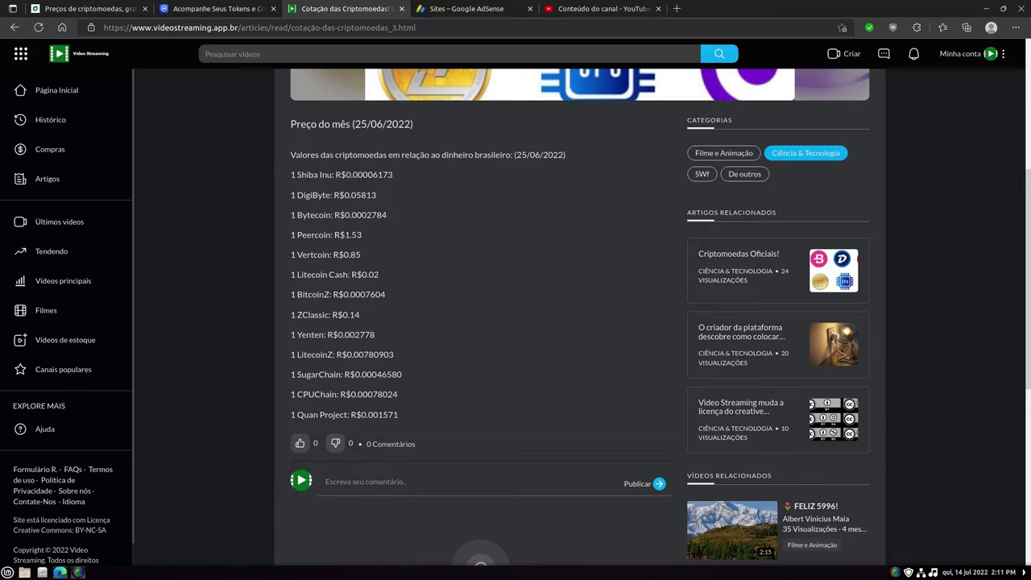
{"action": "scroll", "coordinate": [414, 185], "scroll_direction": "up", "scroll_amount": 2}
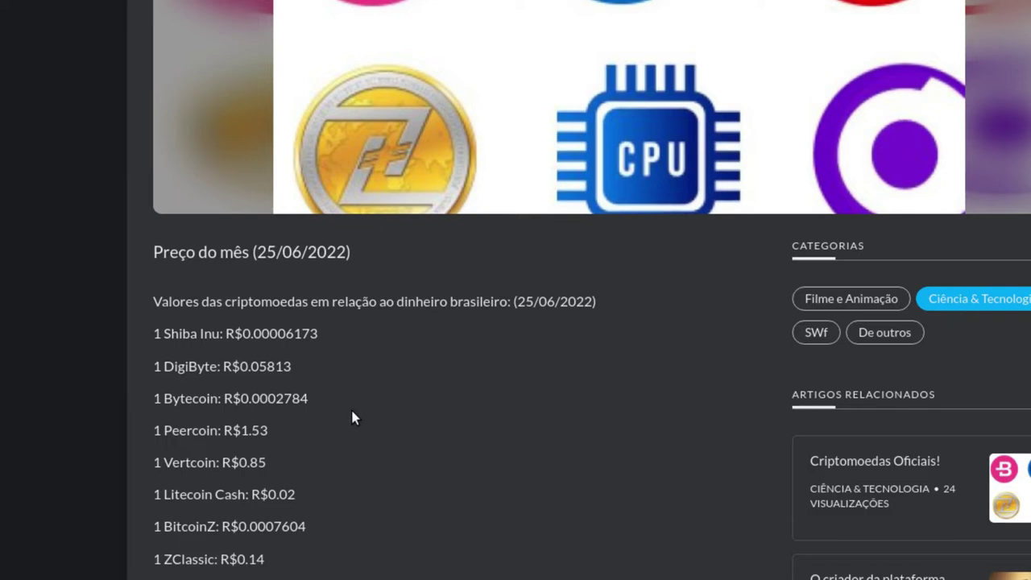
{"action": "scroll", "coordinate": [337, 338], "scroll_direction": "down", "scroll_amount": 2}
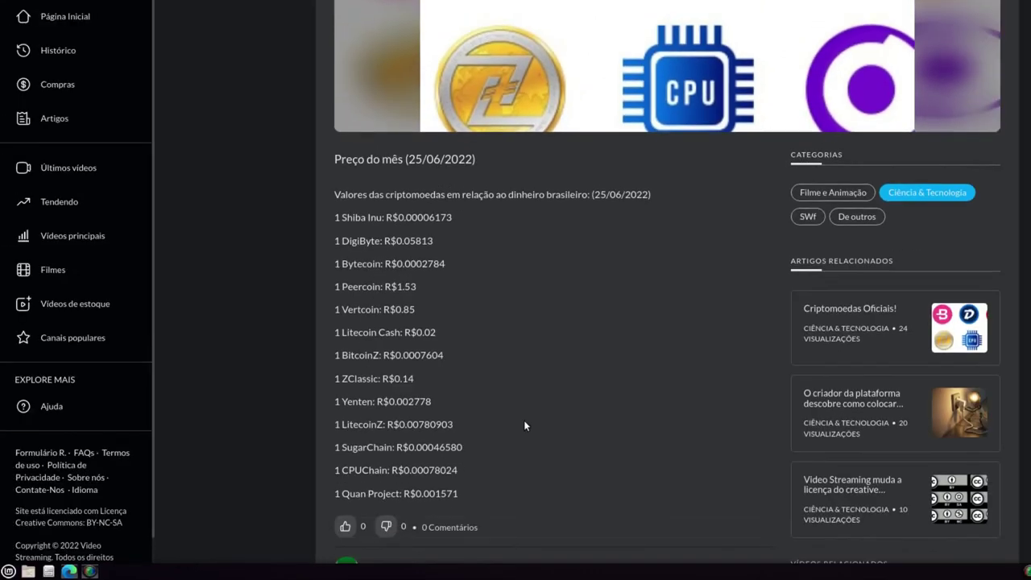
{"action": "scroll", "coordinate": [540, 349], "scroll_direction": "down", "scroll_amount": 3}
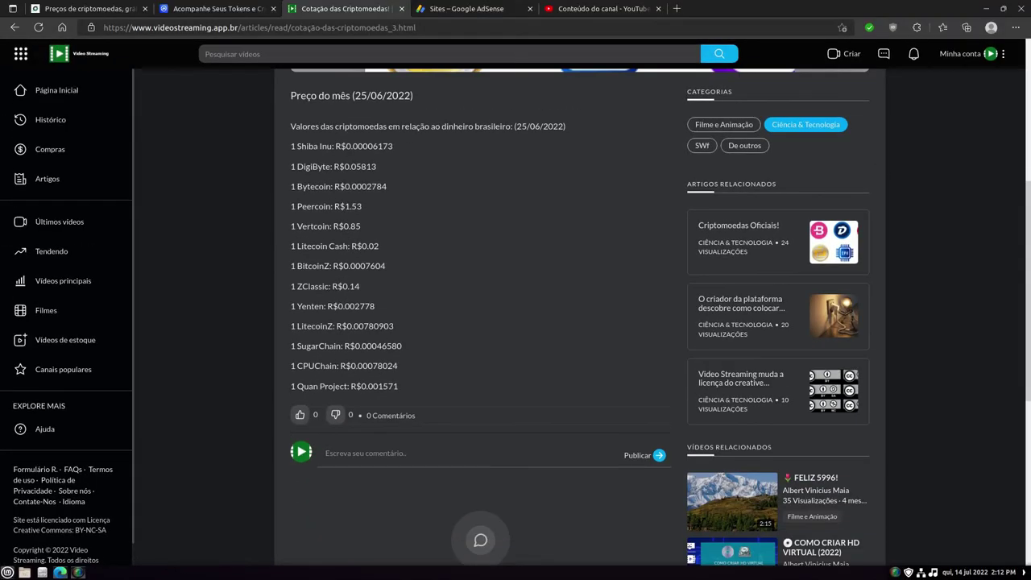
- Open the Calculadora application and place its window beside the article's price list
{"action": "left_click", "coordinate": [7, 571]}
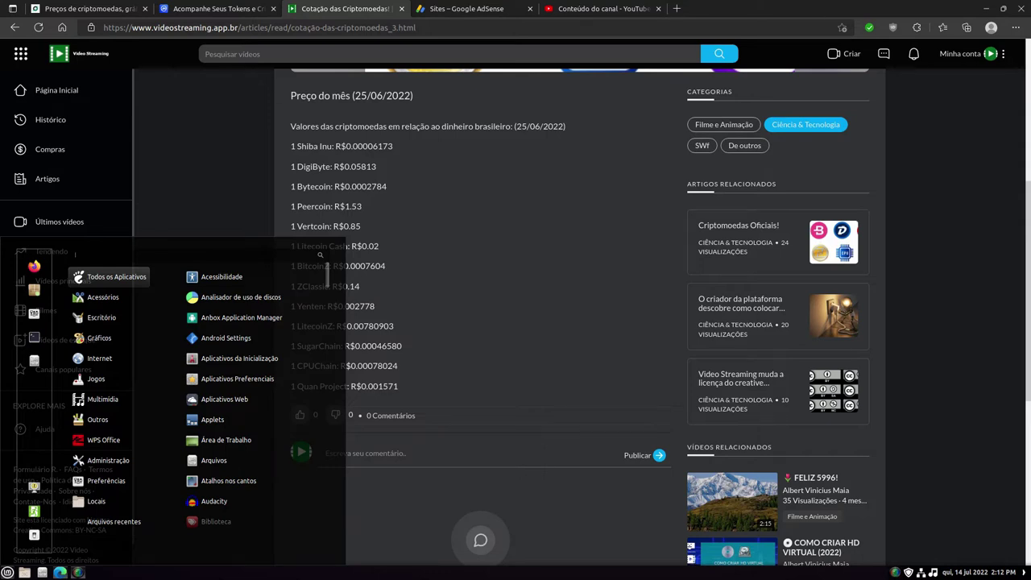
{"action": "type", "text": "cal"}
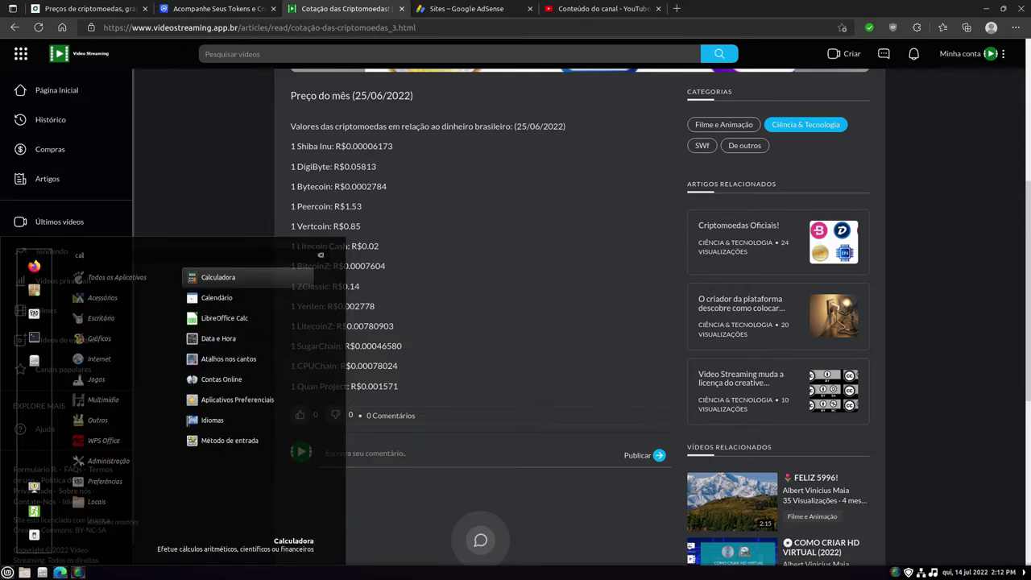
{"action": "key", "text": "Return"}
{"action": "left_click_drag", "start_coordinate": [322, 156], "coordinate": [504, 161]}
- Calculate the value of 100 Peercoin in reais as 1,53 × 100
{"action": "type", "text": "1"}
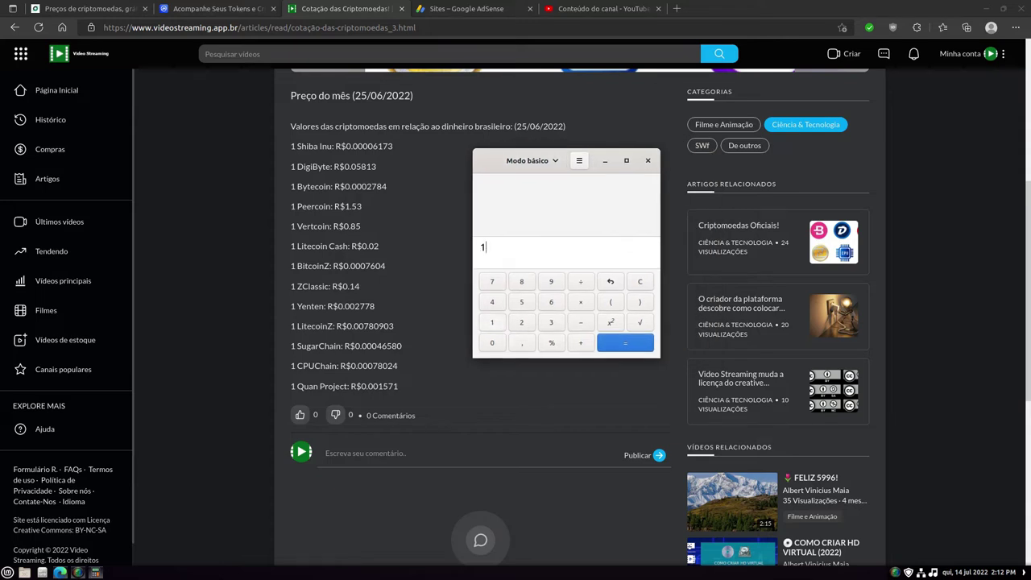
{"action": "type", "text": ",53"}
{"action": "type", "text": "*1"}
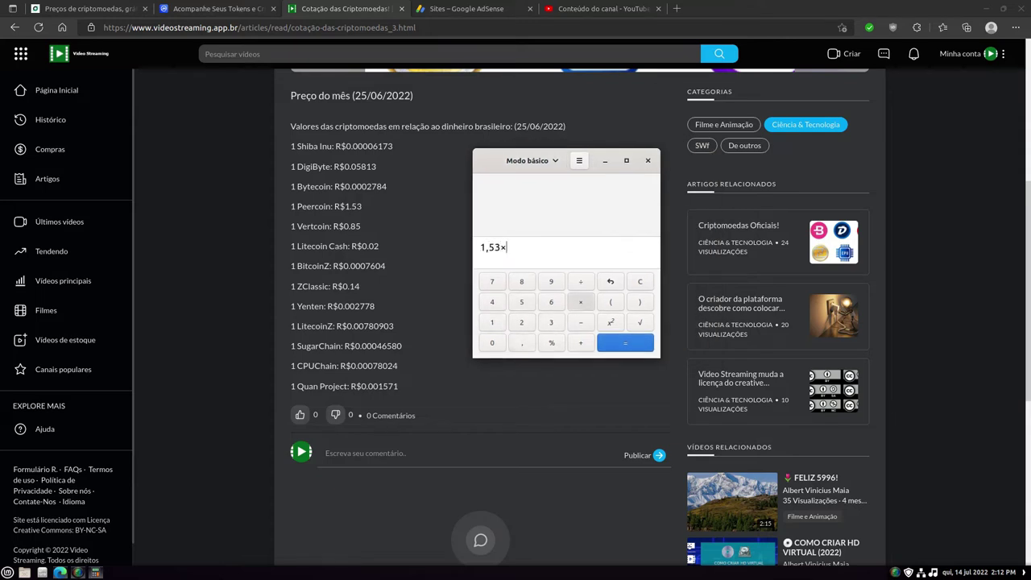
{"action": "type", "text": "00"}
{"action": "key", "text": "Return"}
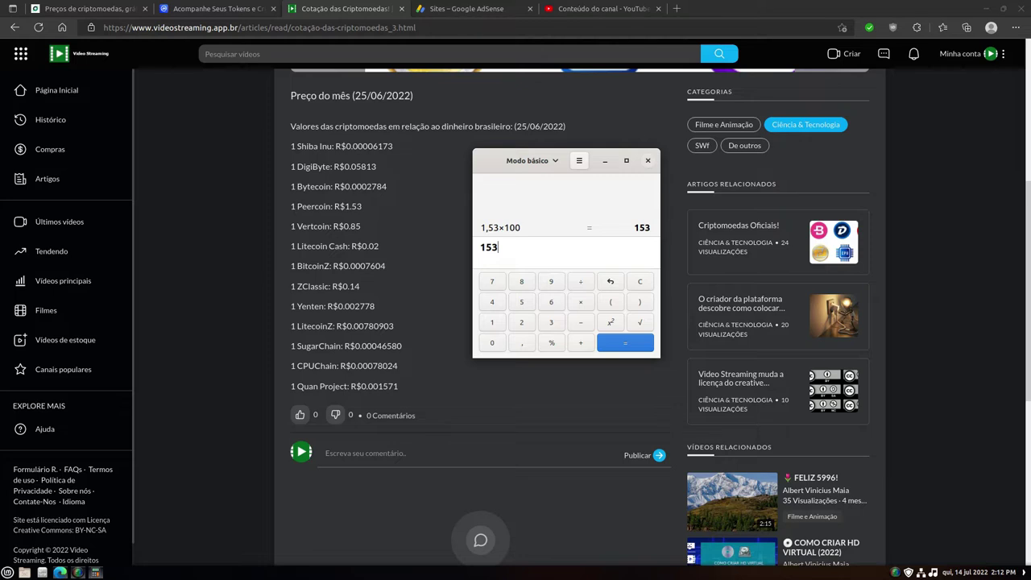
- Close the calculator and review the article's cryptocurrency price list, highlighting the CPUChain price
{"action": "left_click", "coordinate": [647, 160]}
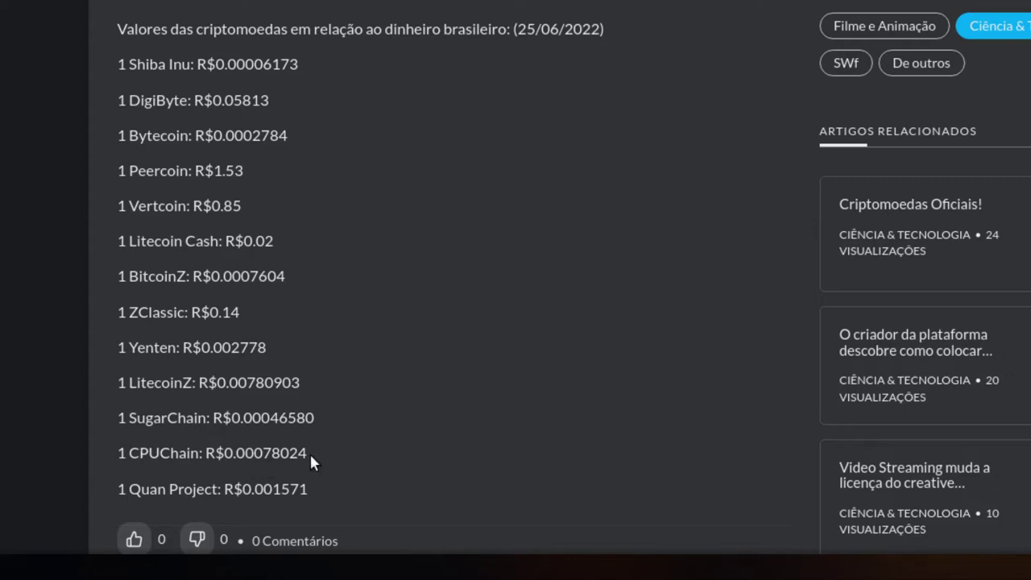
{"action": "left_click_drag", "start_coordinate": [307, 453], "coordinate": [209, 457]}
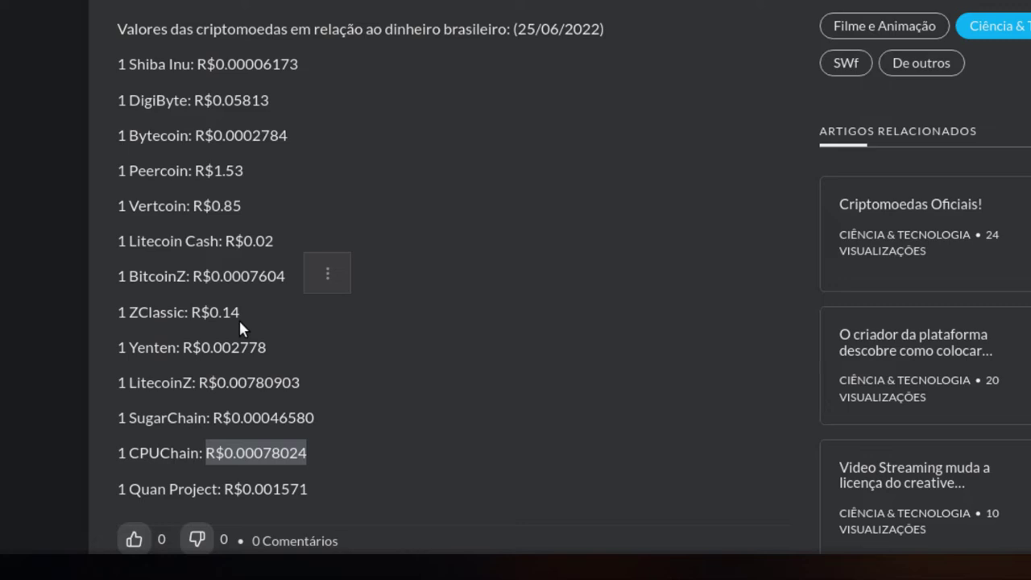
{"action": "left_click", "coordinate": [327, 276]}
{"action": "left_click", "coordinate": [342, 278]}
{"action": "left_click", "coordinate": [342, 282]}
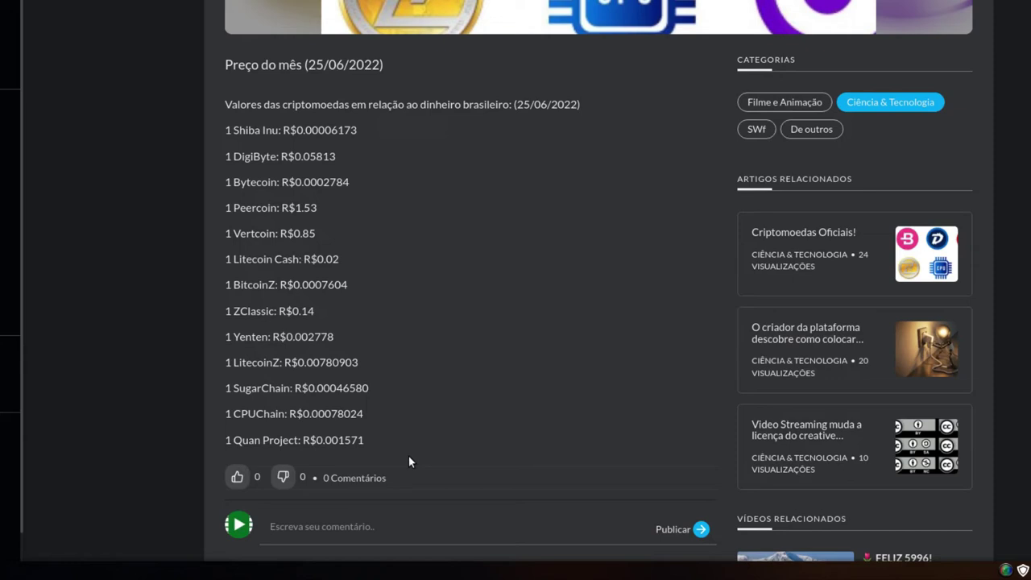
{"action": "scroll", "coordinate": [387, 451], "scroll_direction": "down", "scroll_amount": 3}
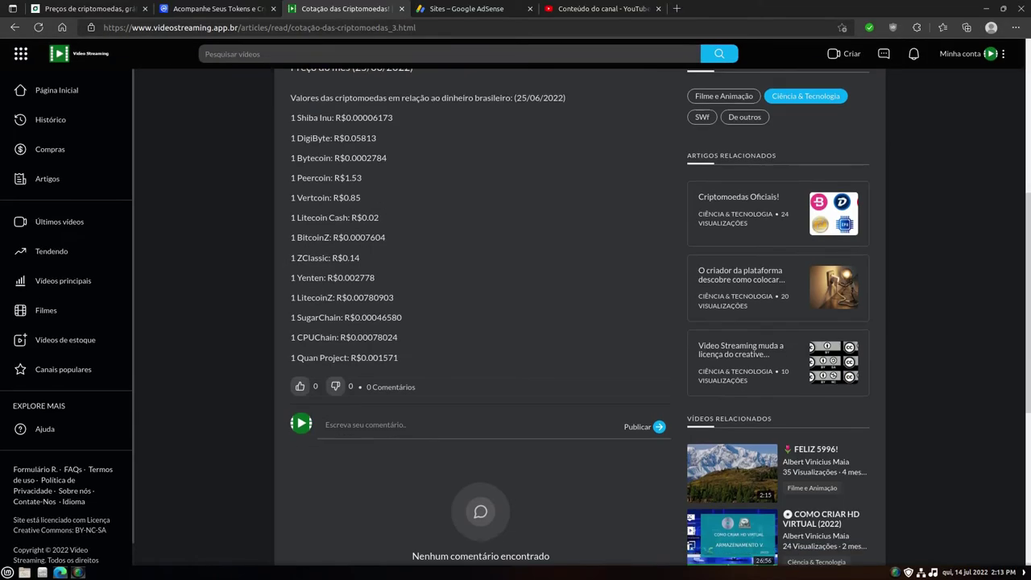
{"action": "scroll", "coordinate": [580, 319], "scroll_direction": "up", "scroll_amount": 5}
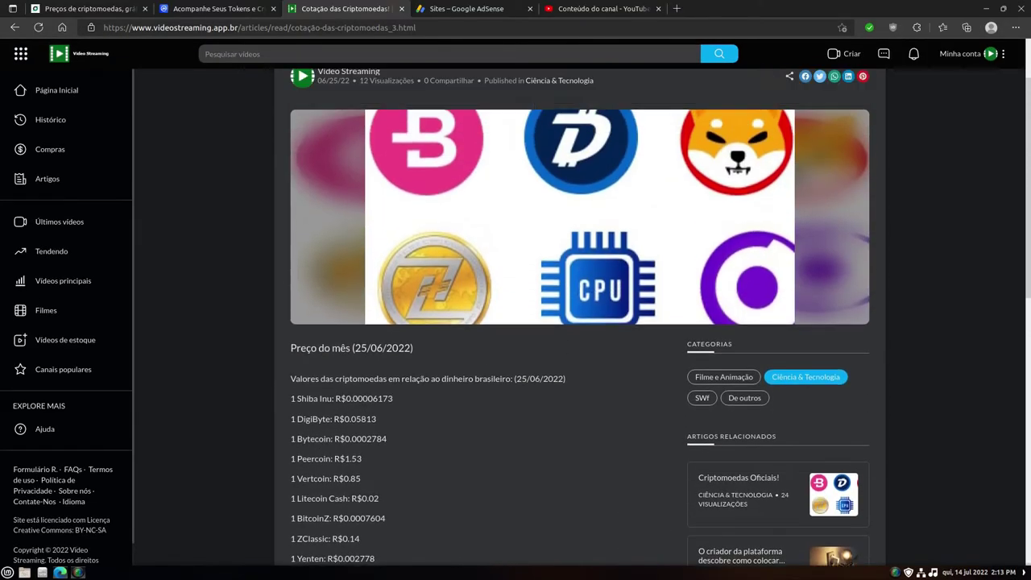
- Return to the Video Streaming home page and check the coin prices in the platform's CoinMarketCap watchlist
{"action": "left_click", "coordinate": [57, 90]}
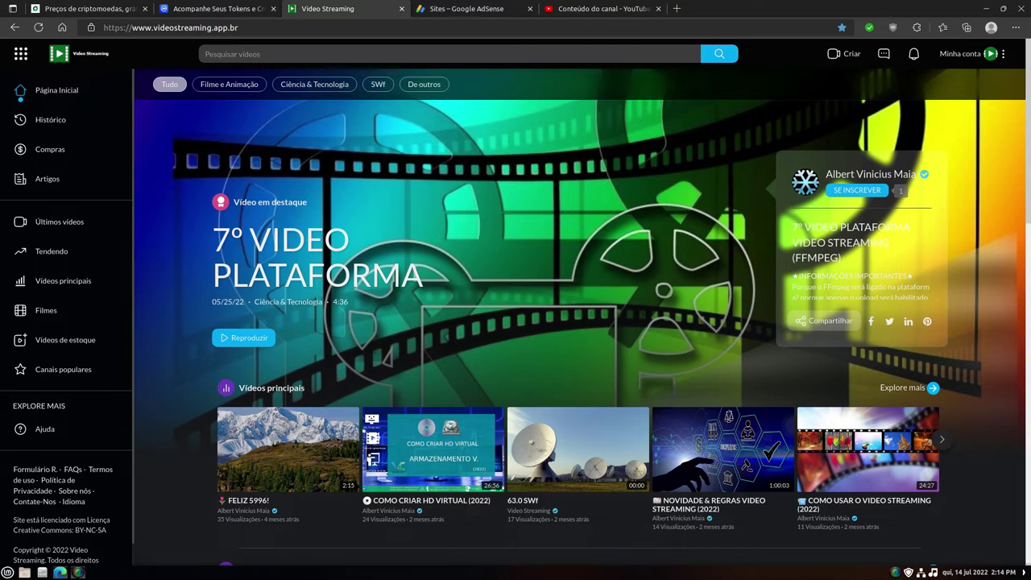
{"action": "key", "text": "ctrl+shift+Tab"}
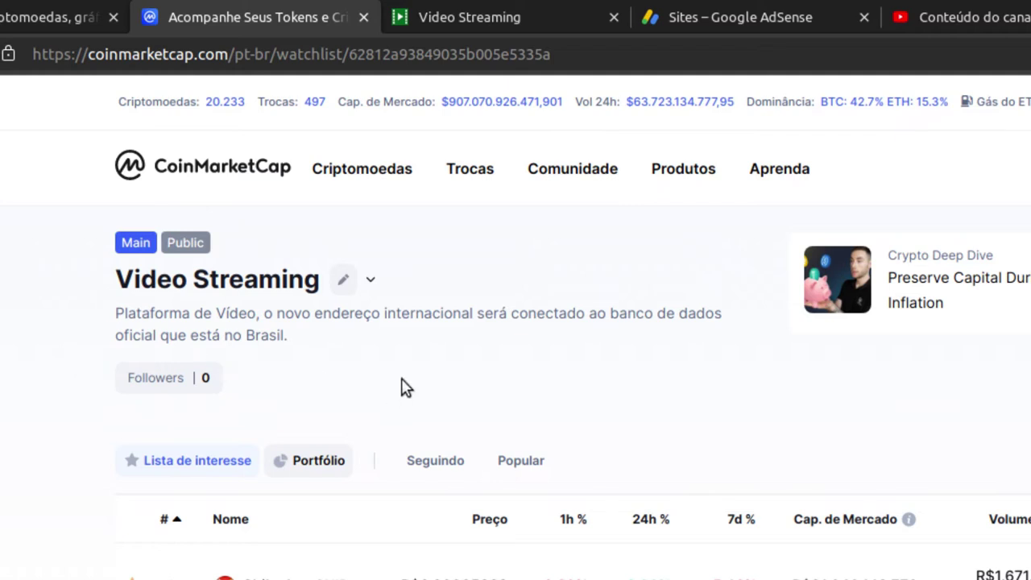
{"action": "left_click", "coordinate": [512, 12]}
{"action": "left_click", "coordinate": [276, 10]}
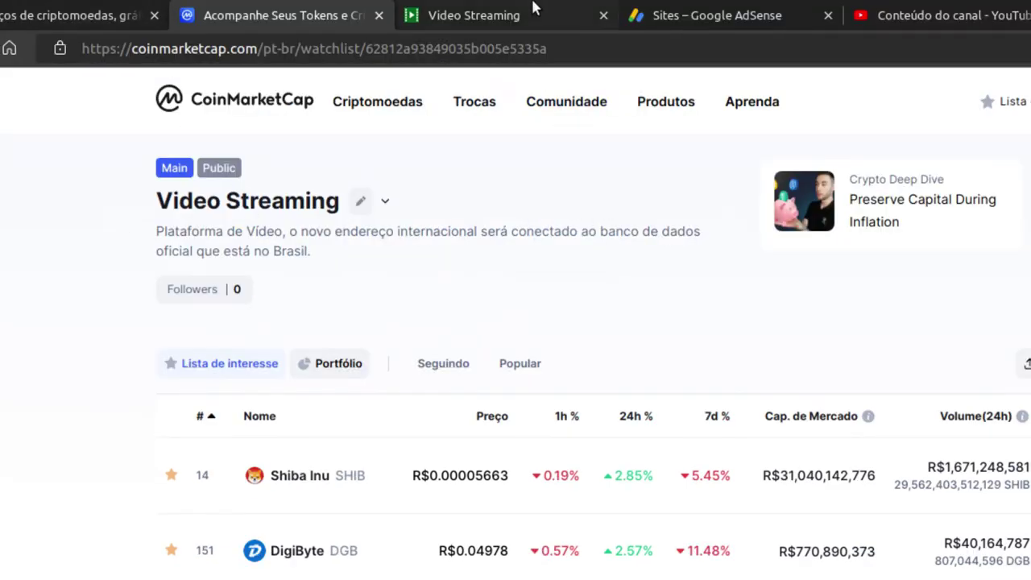
{"action": "left_click", "coordinate": [516, 10]}
{"action": "left_click", "coordinate": [290, 13]}
{"action": "scroll", "coordinate": [536, 351], "scroll_direction": "down", "scroll_amount": 2}
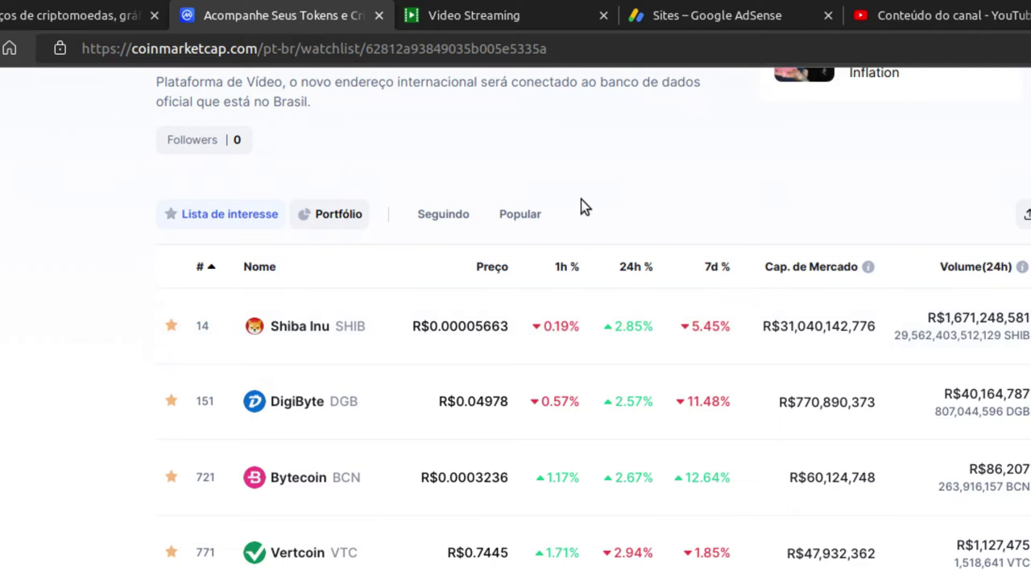
{"action": "left_click", "coordinate": [427, 11]}
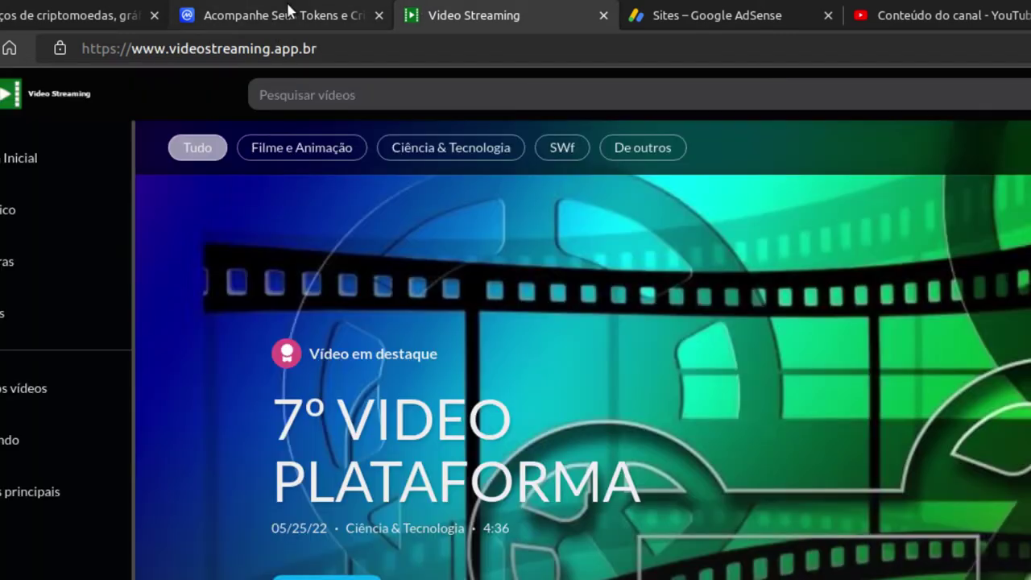
{"action": "left_click", "coordinate": [286, 13]}
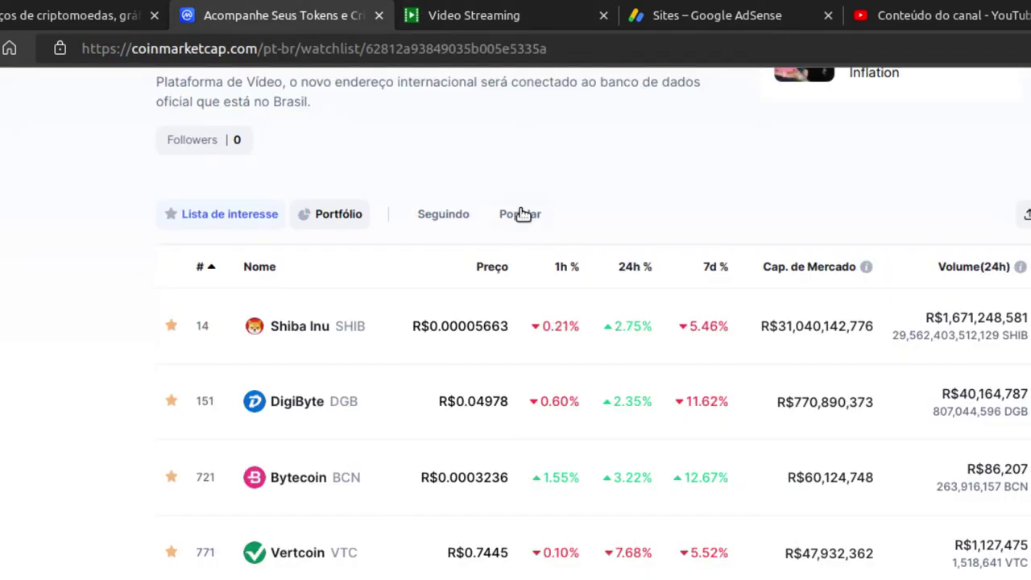
{"action": "scroll", "coordinate": [580, 169], "scroll_direction": "down", "scroll_amount": 2}
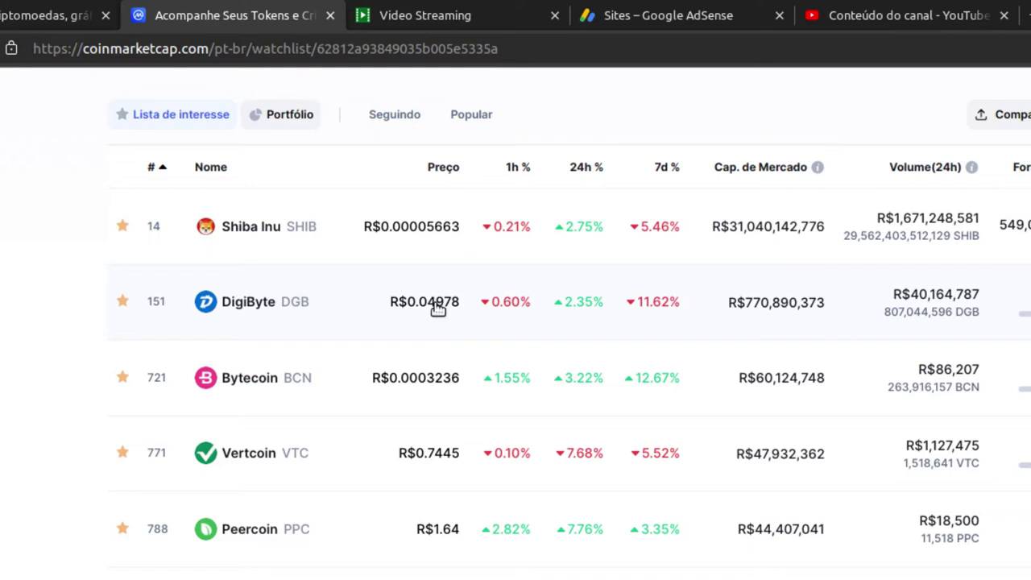
- Switch back to the Video Streaming site and open the article Cotação das Criptomoedas! at its price list
{"action": "left_click", "coordinate": [414, 18]}
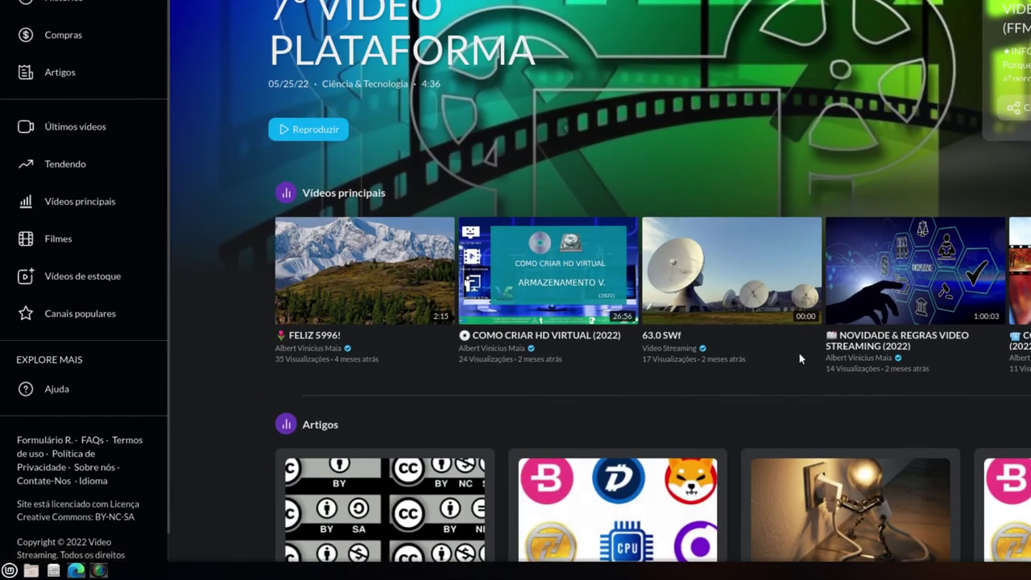
{"action": "scroll", "coordinate": [676, 339], "scroll_direction": "down", "scroll_amount": 2}
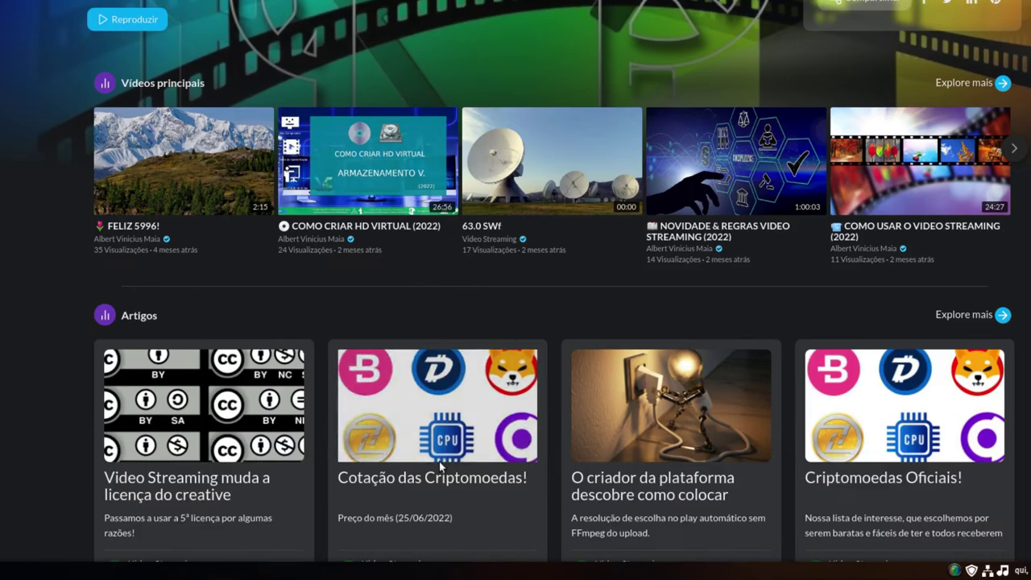
{"action": "left_click", "coordinate": [439, 461]}
{"action": "scroll", "coordinate": [266, 403], "scroll_direction": "down", "scroll_amount": 3}
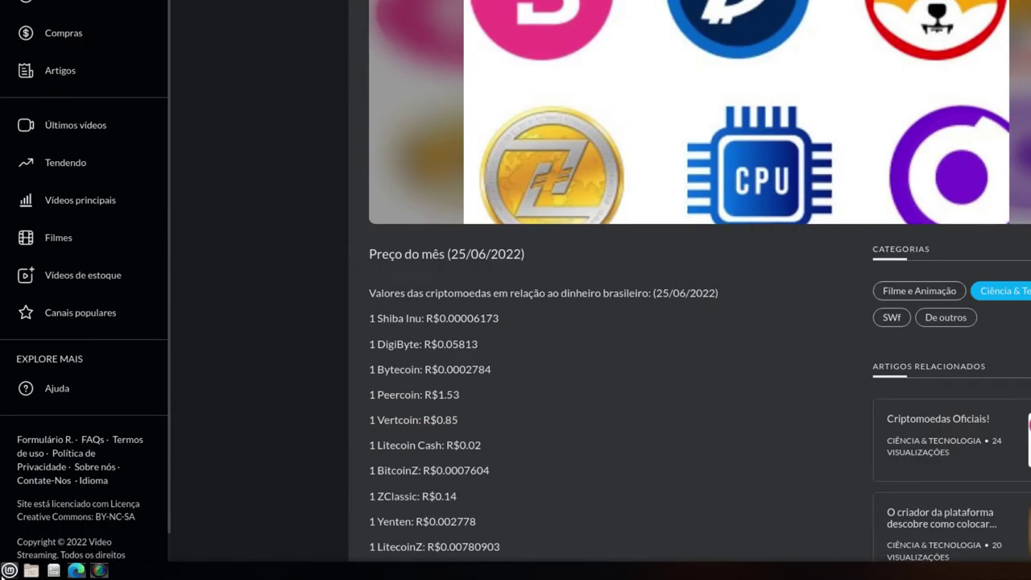
- Find and open the Calculadora application over the article
{"action": "left_click", "coordinate": [10, 571]}
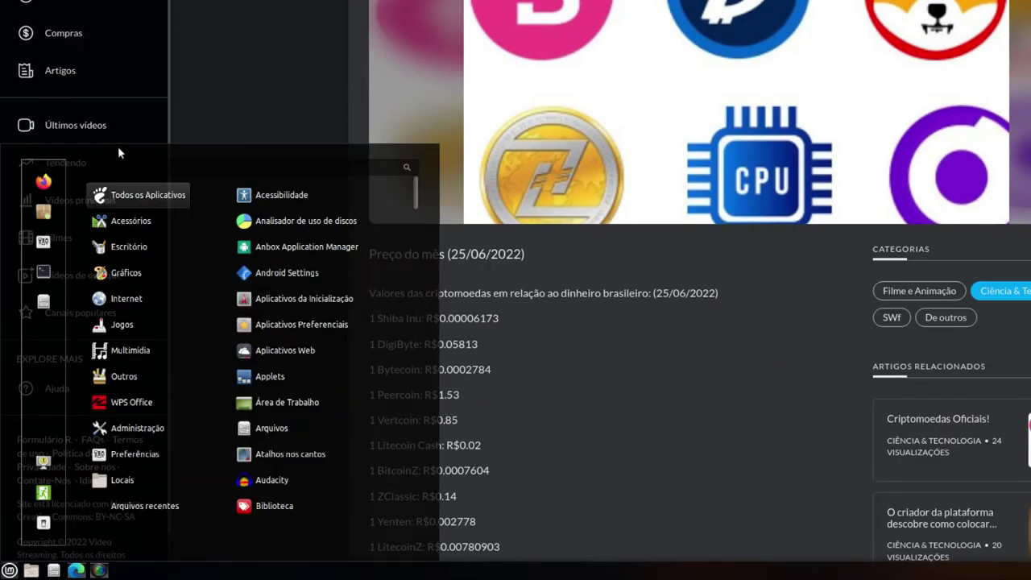
{"action": "type", "text": "cal"}
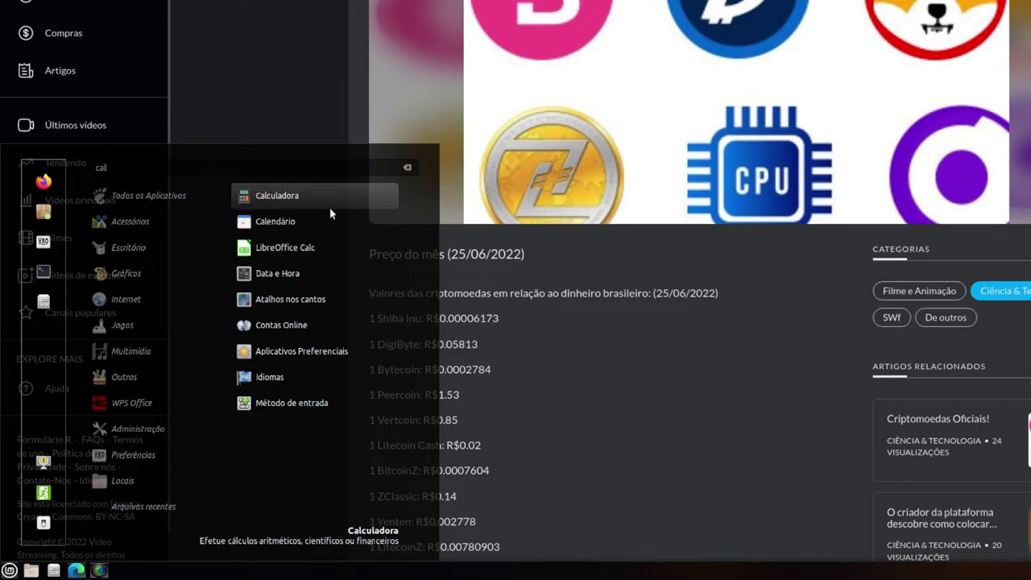
{"action": "left_click", "coordinate": [306, 196]}
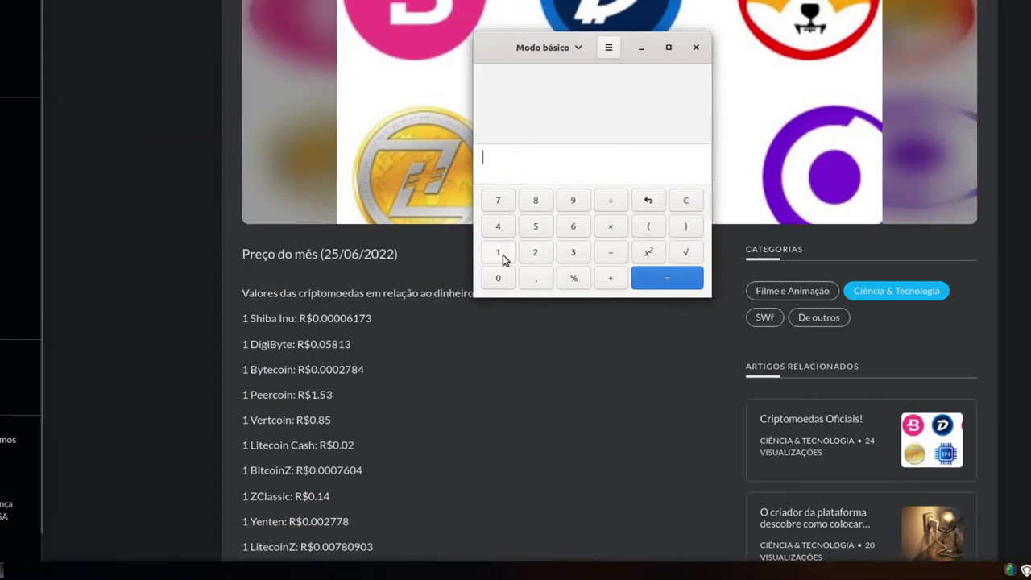
- Calculate the value of 100 DigiByte in reais as 0,05 × 100
{"action": "left_click", "coordinate": [498, 278]}
{"action": "left_click", "coordinate": [535, 278]}
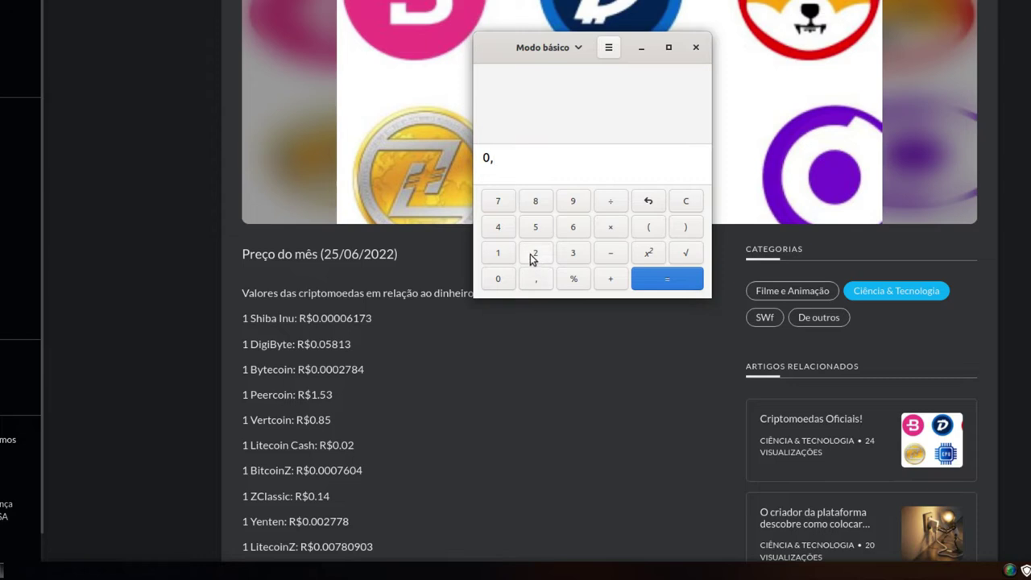
{"action": "left_click", "coordinate": [498, 278]}
{"action": "left_click", "coordinate": [535, 226]}
{"action": "left_click", "coordinate": [619, 231]}
{"action": "left_click", "coordinate": [498, 254]}
{"action": "left_click", "coordinate": [498, 279]}
{"action": "left_click", "coordinate": [499, 279]}
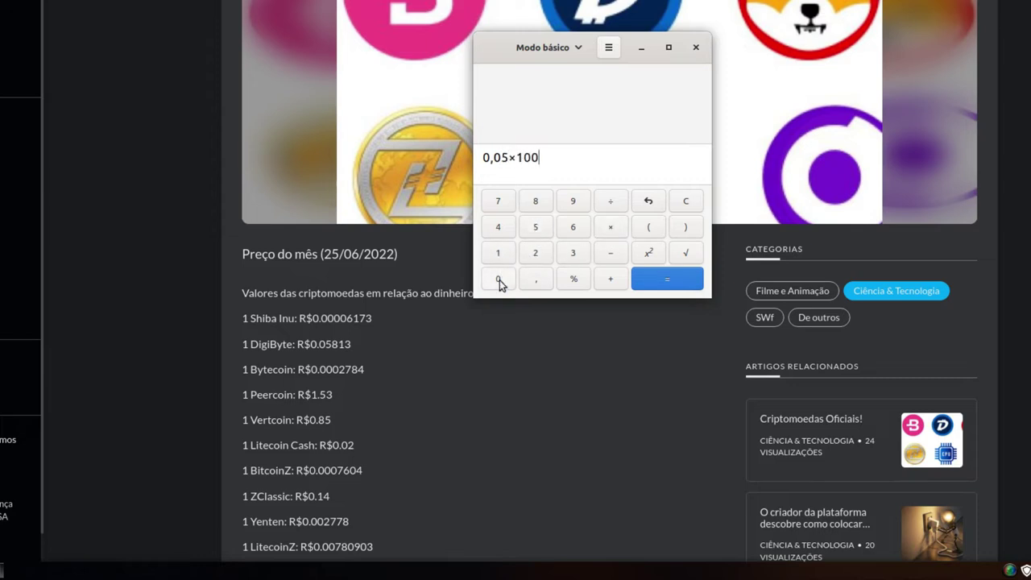
{"action": "left_click", "coordinate": [663, 280]}
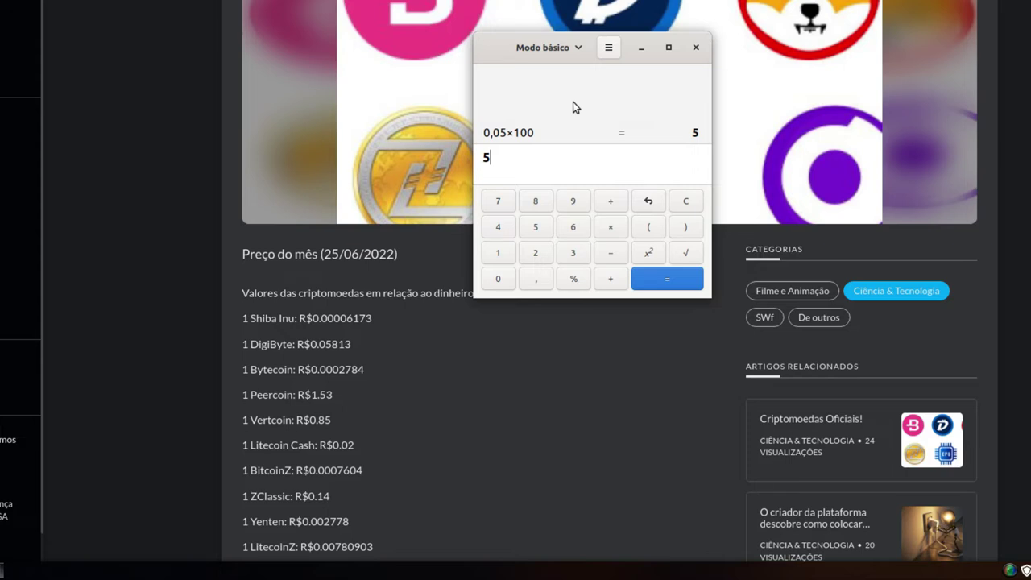
- Clear the calculator's entry and calculate the twelve-month total as 5 × 12
{"action": "left_click", "coordinate": [684, 204]}
{"action": "left_click", "coordinate": [536, 229]}
{"action": "left_click", "coordinate": [608, 229]}
{"action": "left_click", "coordinate": [498, 252]}
{"action": "left_click", "coordinate": [535, 252]}
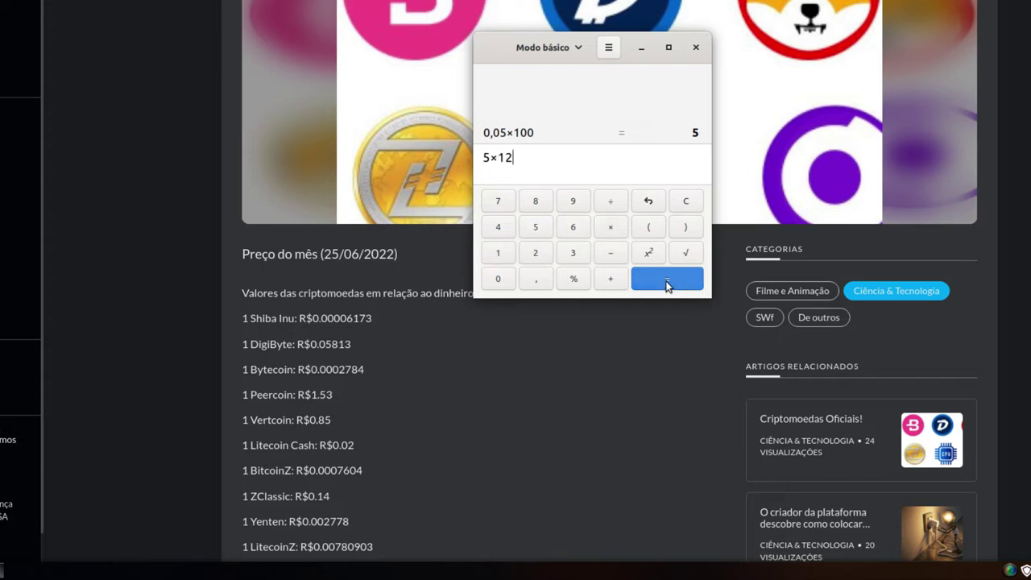
{"action": "left_click", "coordinate": [667, 280]}
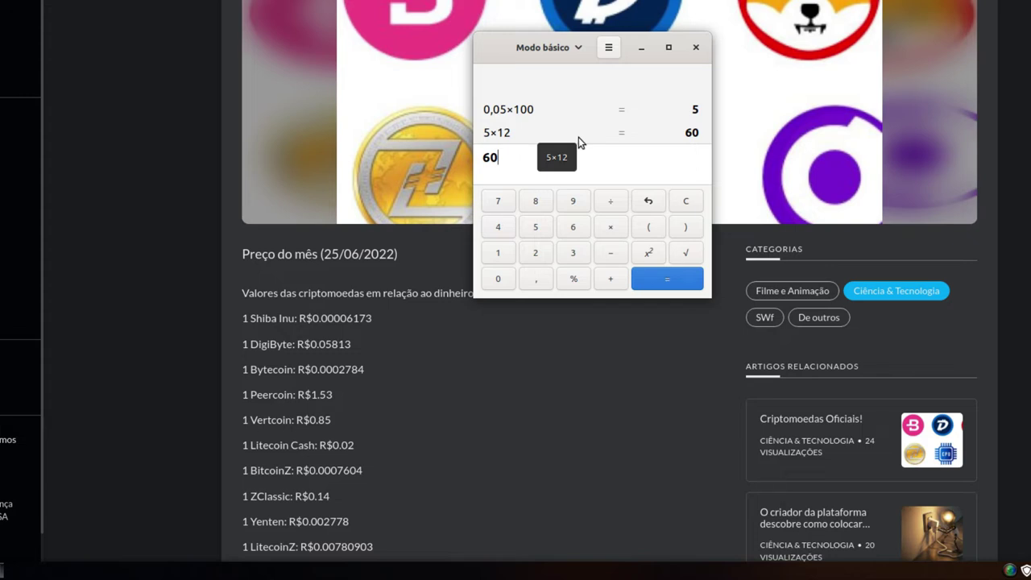
- Clear the entry and calculate the value of 1000 DigiByte in reais as 0,05 × 1000
{"action": "left_click", "coordinate": [677, 207]}
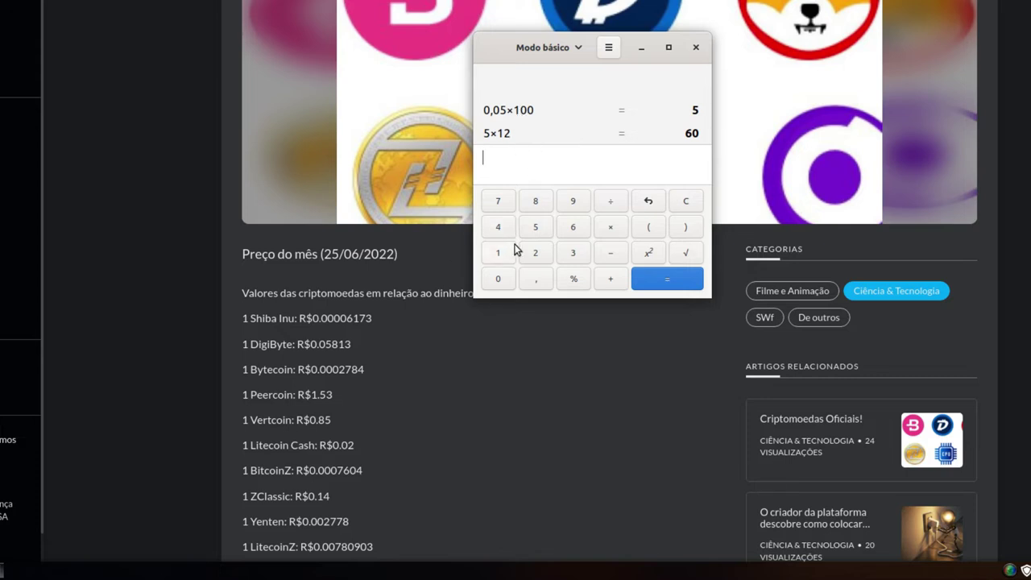
{"action": "left_click", "coordinate": [683, 208]}
{"action": "left_click", "coordinate": [498, 282]}
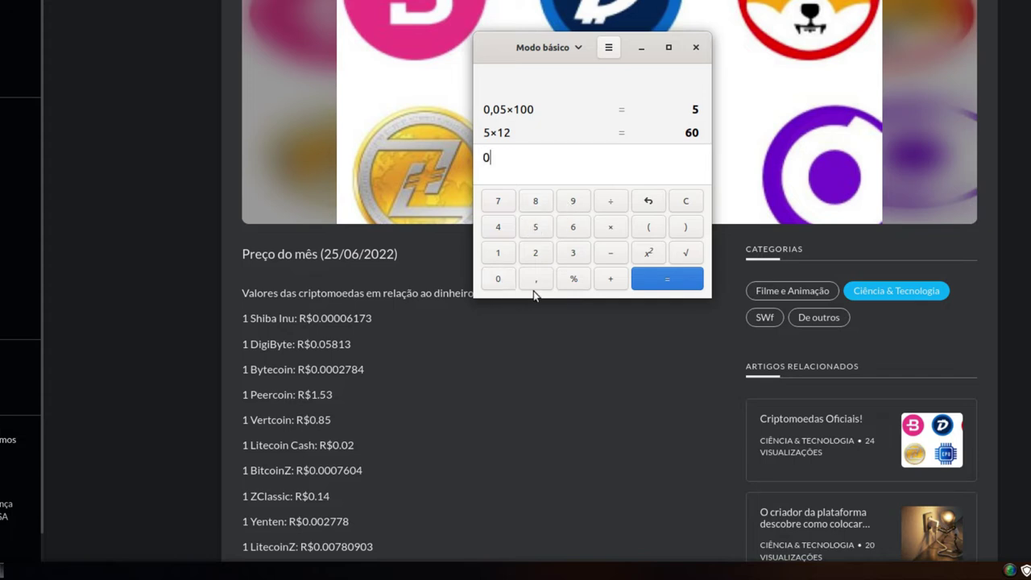
{"action": "left_click", "coordinate": [538, 283]}
{"action": "left_click", "coordinate": [499, 281]}
{"action": "left_click", "coordinate": [533, 229]}
{"action": "left_click", "coordinate": [610, 230]}
{"action": "left_click", "coordinate": [500, 254]}
{"action": "left_click", "coordinate": [496, 278]}
{"action": "left_click", "coordinate": [498, 282]}
{"action": "left_click", "coordinate": [498, 282]}
{"action": "left_click", "coordinate": [666, 284]}
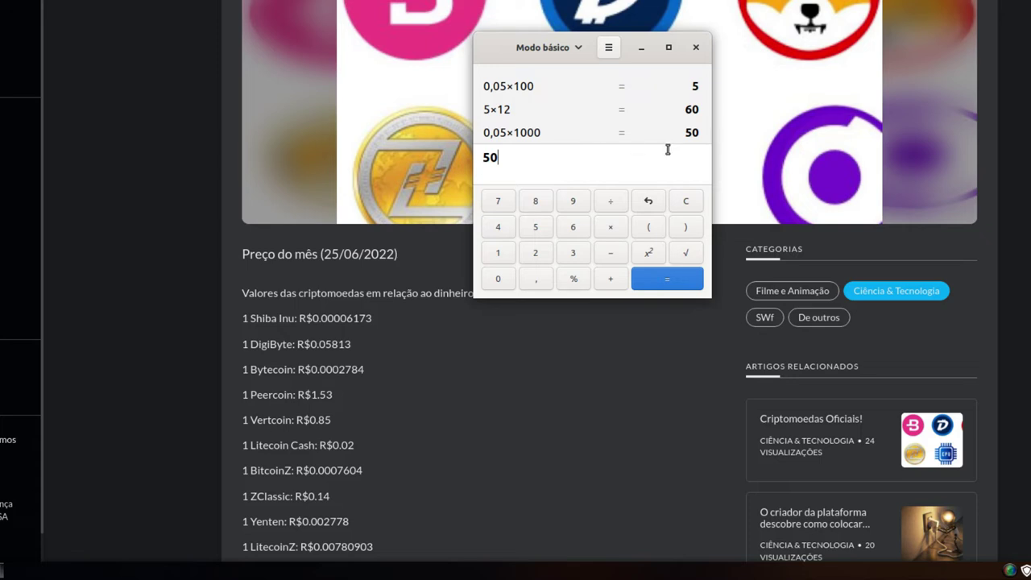
- Close the calculator and go back to the beginning of the Cotação das Criptomoedas! article
{"action": "left_click", "coordinate": [696, 47]}
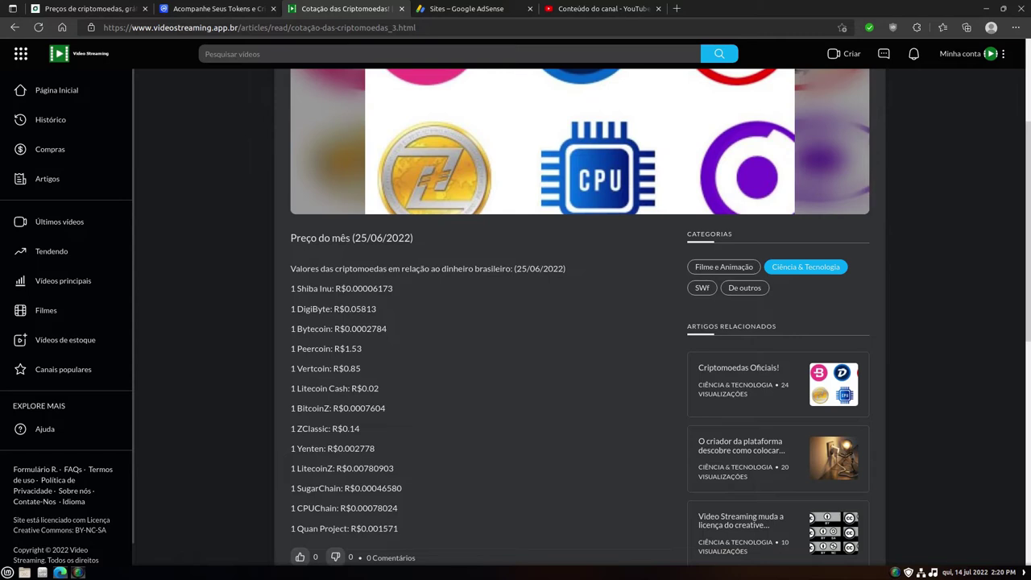
{"action": "scroll", "coordinate": [580, 322], "scroll_direction": "up", "scroll_amount": 3}
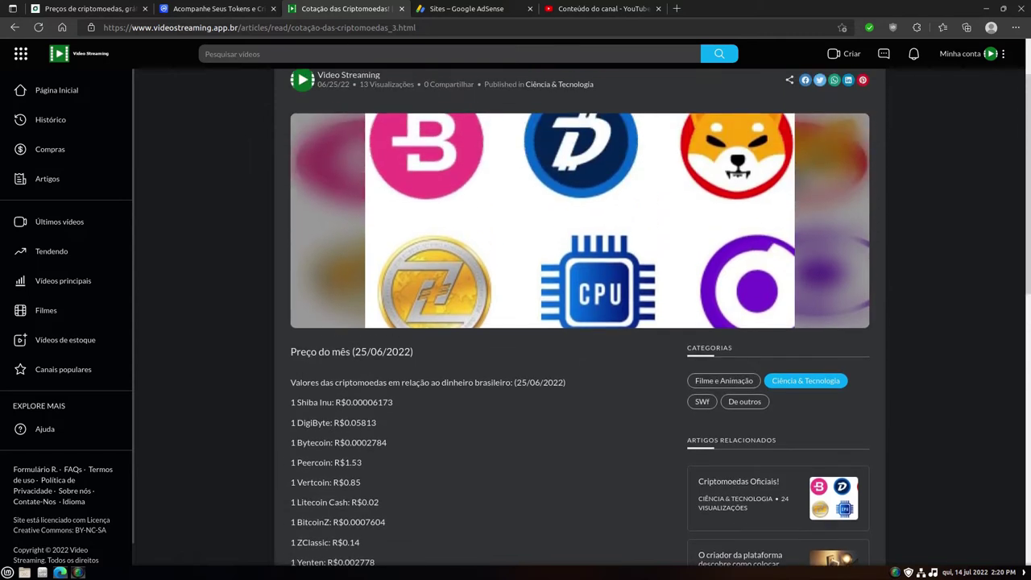
{"action": "scroll", "coordinate": [580, 322], "scroll_direction": "up", "scroll_amount": 2}
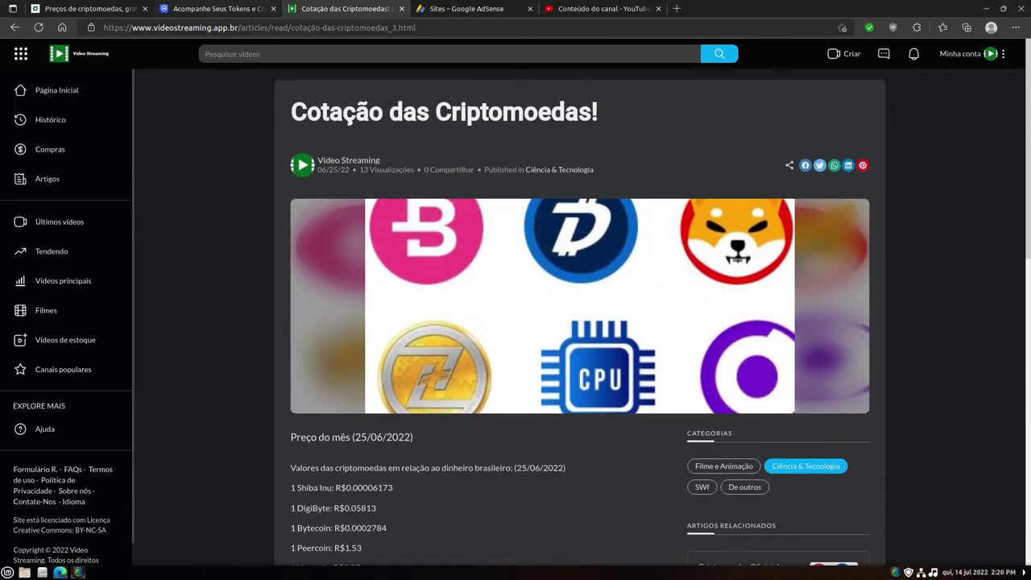
- Review the CoinMarketCap watchlist prices from Shiba Inu down to LitecoinZ and return to the Cotação das Criptomoedas! article
{"action": "key", "text": "ctrl+shift+Tab"}
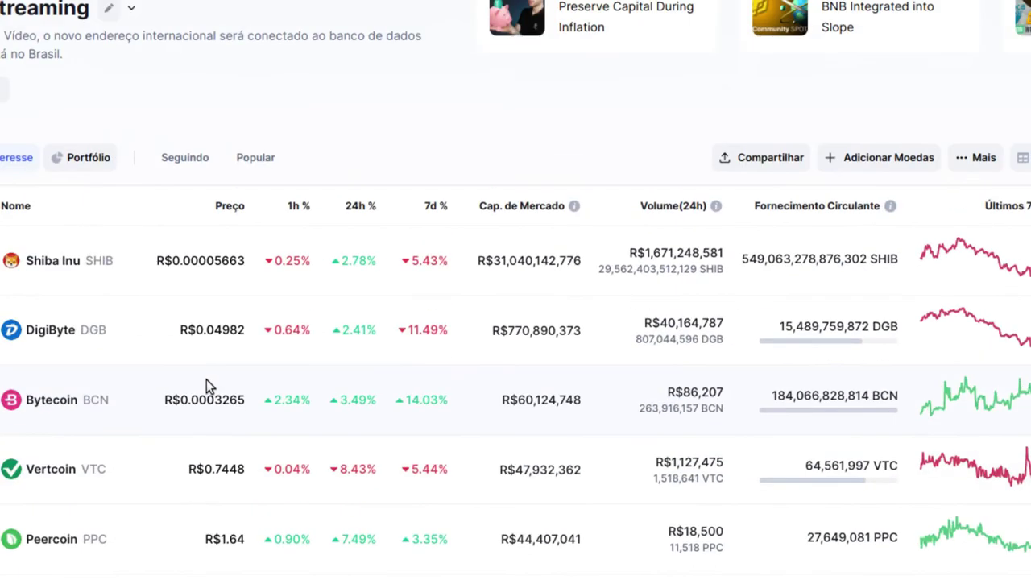
{"action": "scroll", "coordinate": [4, 562], "scroll_direction": "down", "scroll_amount": 1}
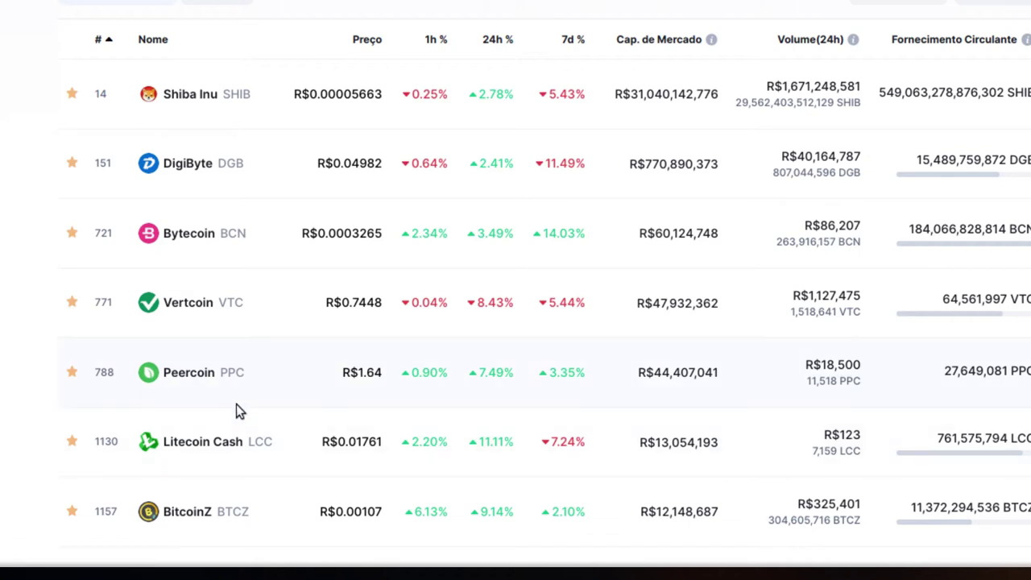
{"action": "scroll", "coordinate": [236, 411], "scroll_direction": "down", "scroll_amount": 1}
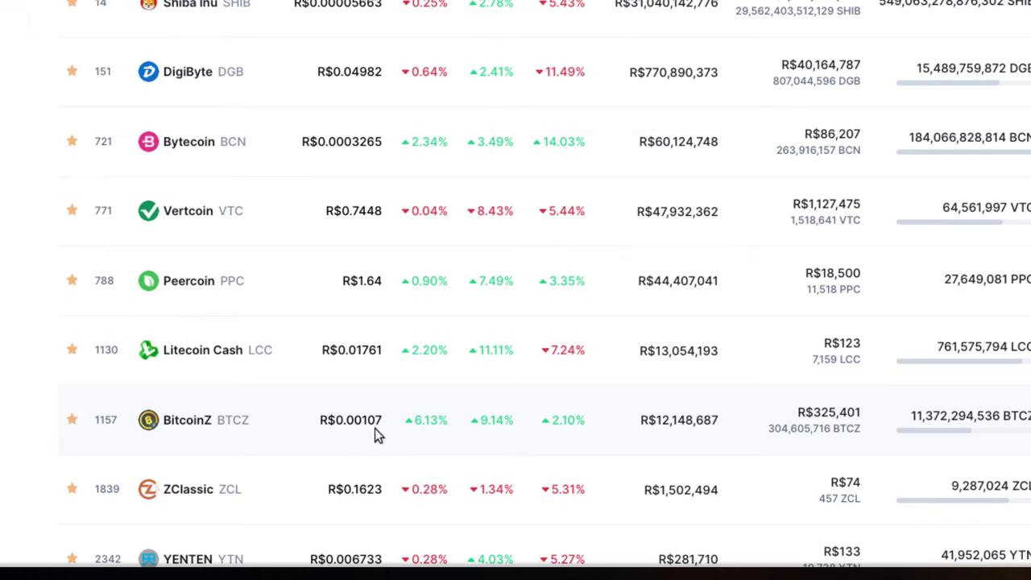
{"action": "scroll", "coordinate": [375, 433], "scroll_direction": "down", "scroll_amount": 1}
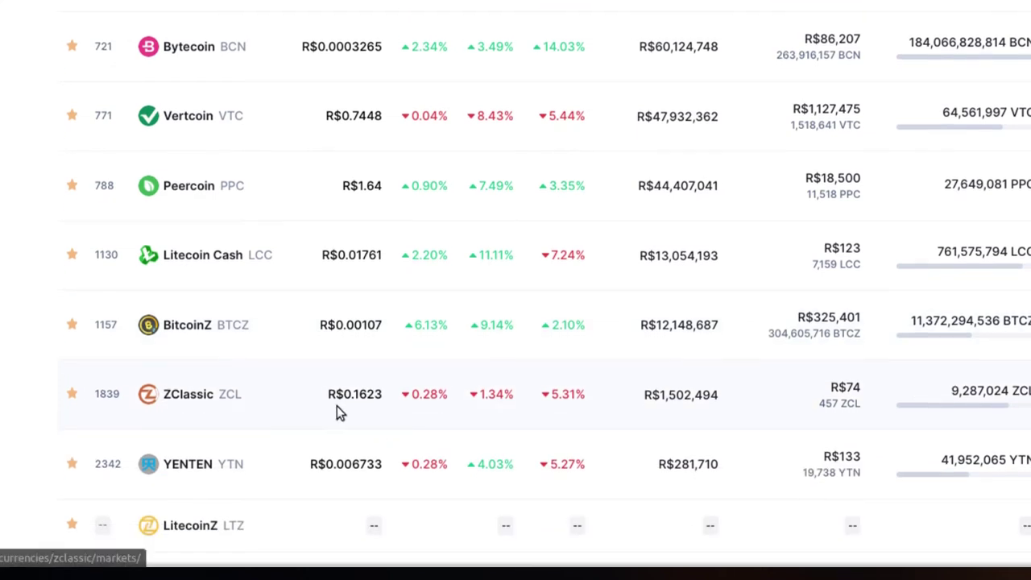
{"action": "scroll", "coordinate": [291, 427], "scroll_direction": "down", "scroll_amount": 2}
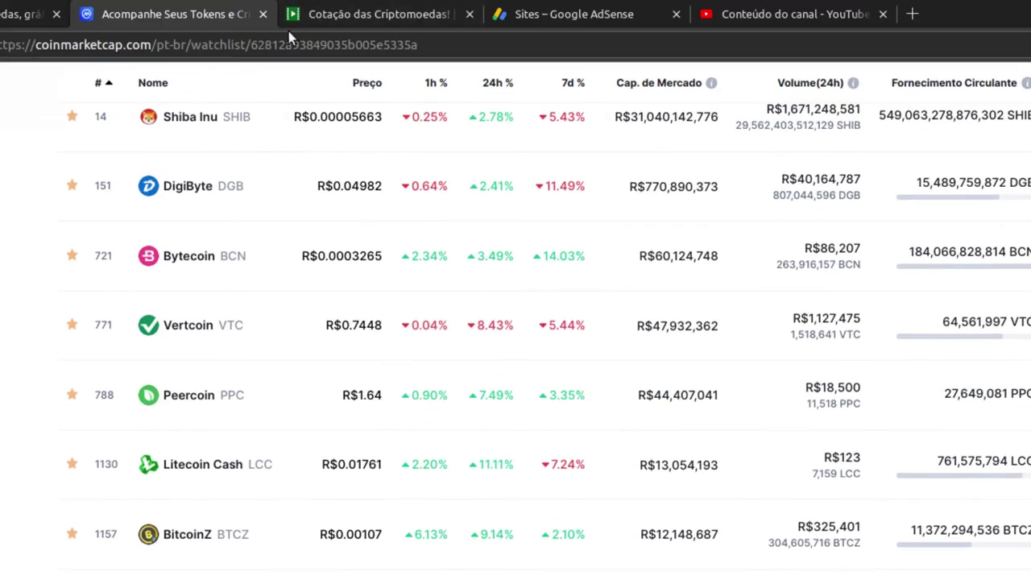
{"action": "left_click", "coordinate": [354, 11]}
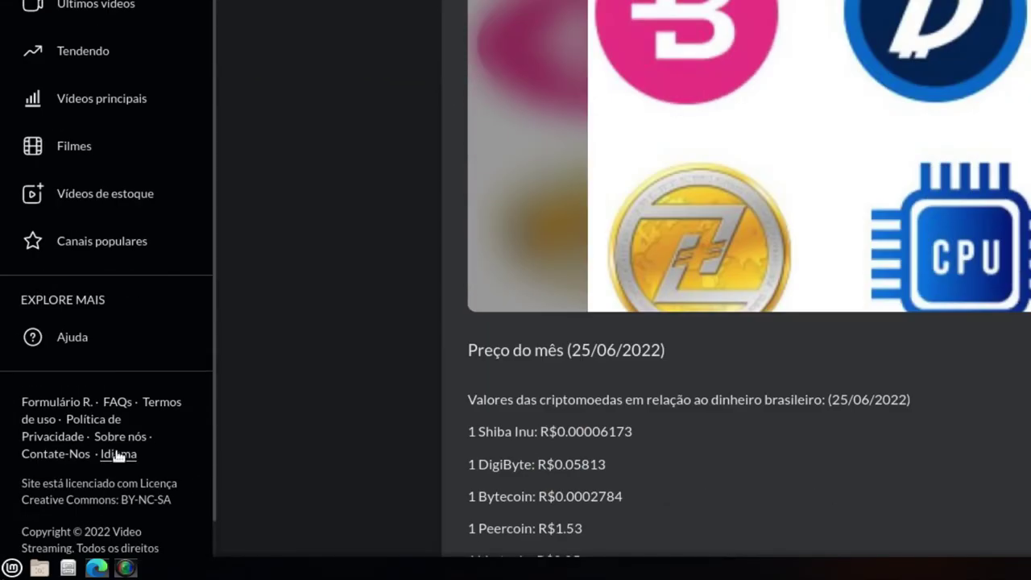
- View the Video Streaming site's available languages and close the list without choosing another language
{"action": "left_click", "coordinate": [121, 453]}
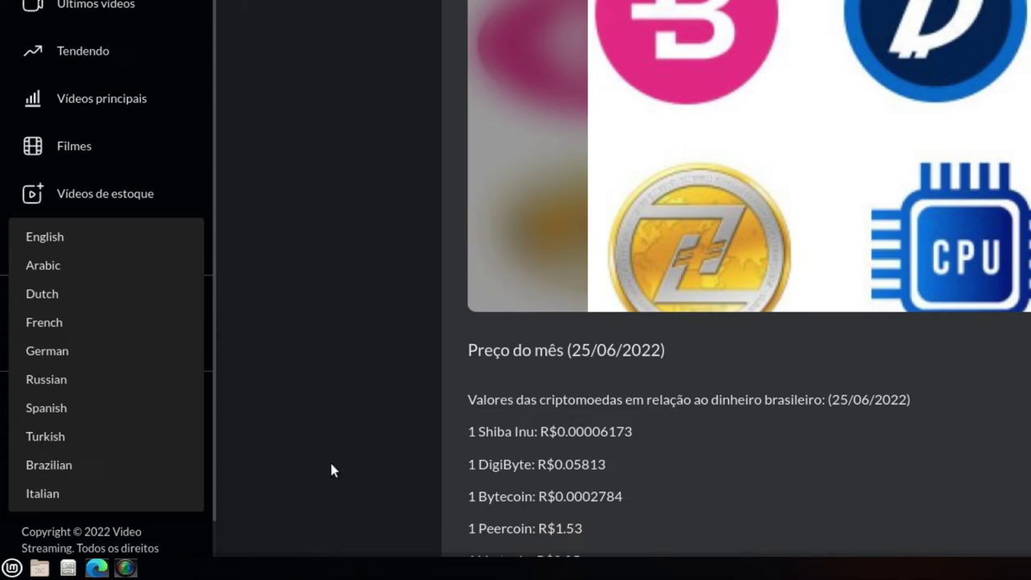
{"action": "left_click", "coordinate": [163, 519]}
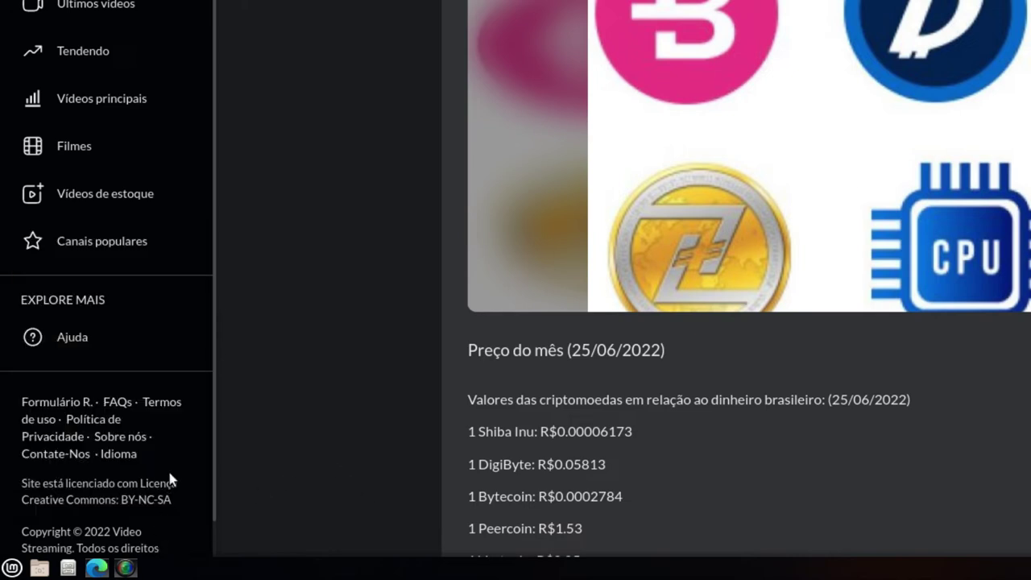
{"action": "scroll", "coordinate": [145, 399], "scroll_direction": "down", "scroll_amount": 1}
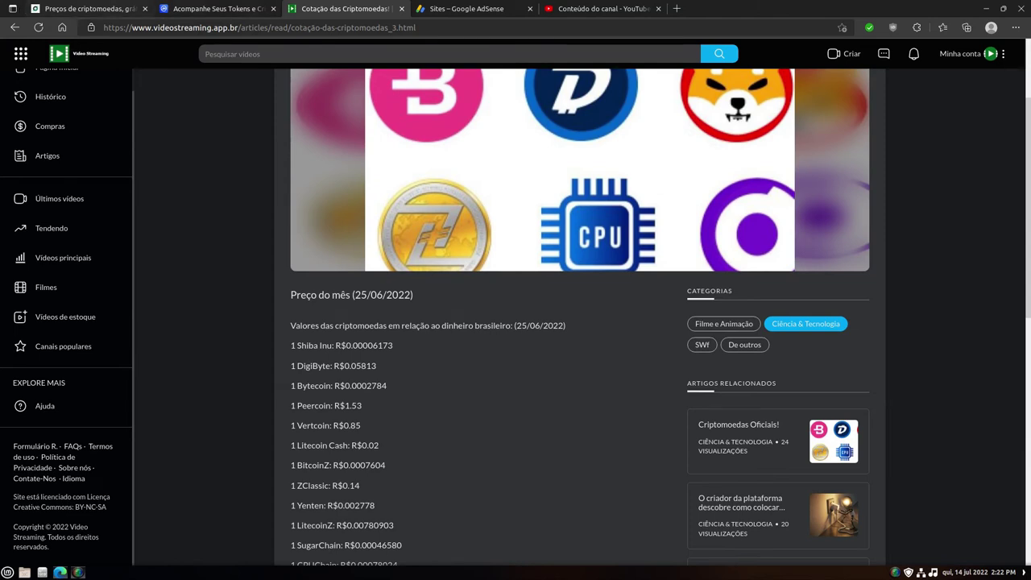
- Switch to the cryptocurrency exchange's price page and review the favourite coins' prices from APENFT down to WiBX
{"action": "left_click", "coordinate": [113, 8]}
{"action": "scroll", "coordinate": [516, 323], "scroll_direction": "up", "scroll_amount": 2}
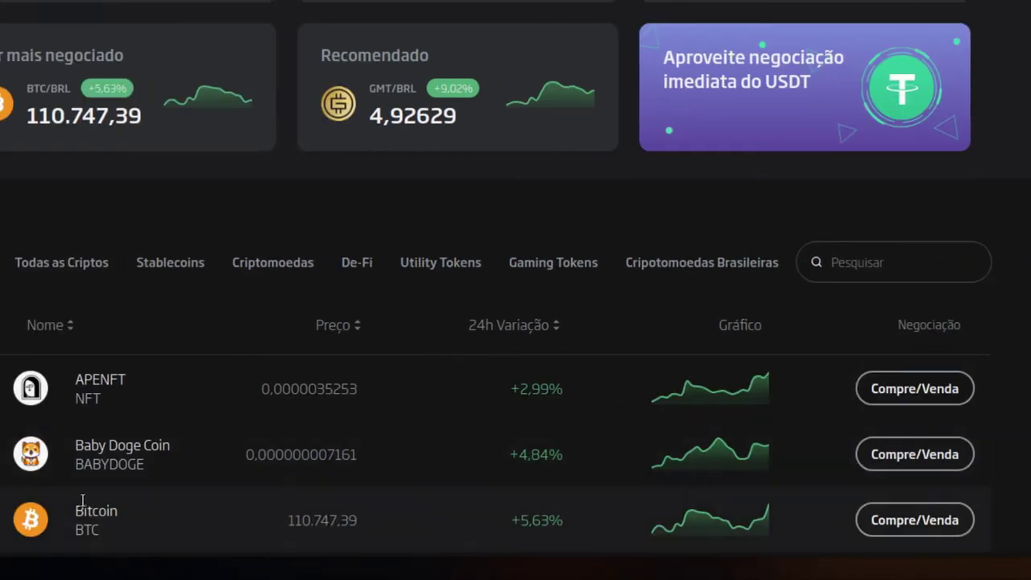
{"action": "scroll", "coordinate": [165, 489], "scroll_direction": "down", "scroll_amount": 5}
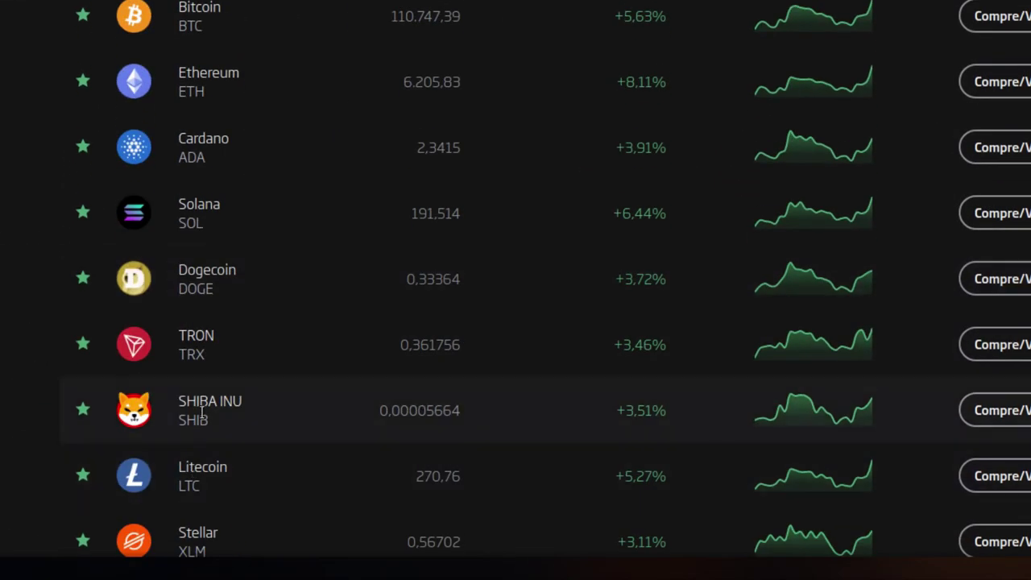
{"action": "scroll", "coordinate": [201, 415], "scroll_direction": "up", "scroll_amount": 3}
{"action": "scroll", "coordinate": [202, 419], "scroll_direction": "down", "scroll_amount": 2}
{"action": "scroll", "coordinate": [201, 414], "scroll_direction": "down", "scroll_amount": 9}
{"action": "scroll", "coordinate": [201, 413], "scroll_direction": "up", "scroll_amount": 1}
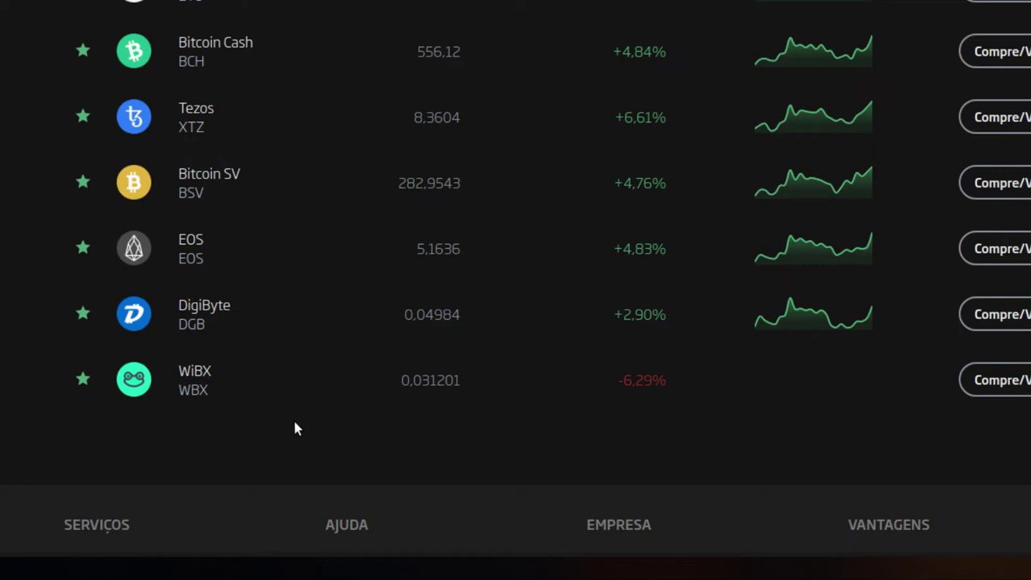
{"action": "scroll", "coordinate": [295, 427], "scroll_direction": "up", "scroll_amount": 1}
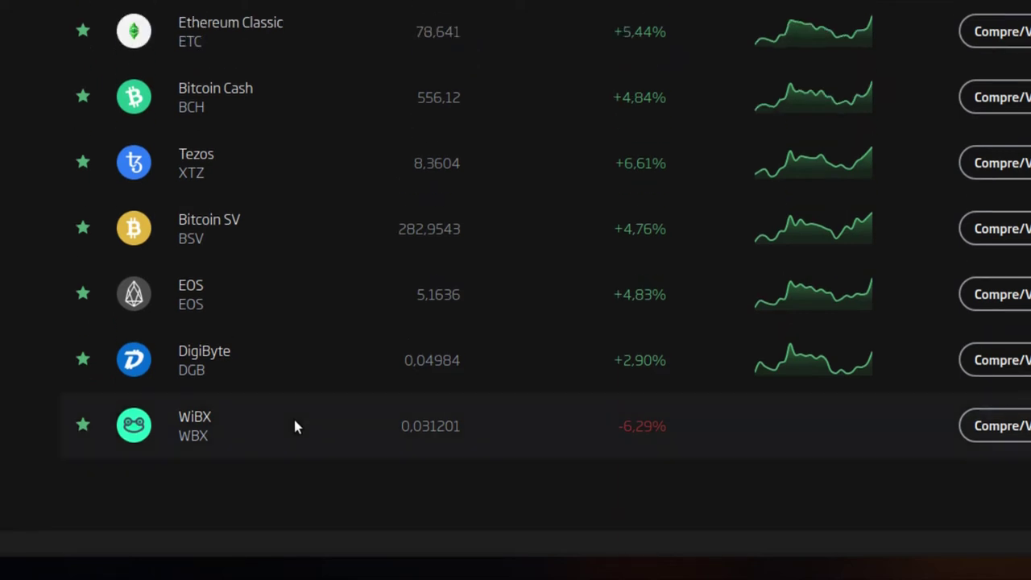
{"action": "scroll", "coordinate": [295, 425], "scroll_direction": "up", "scroll_amount": 2}
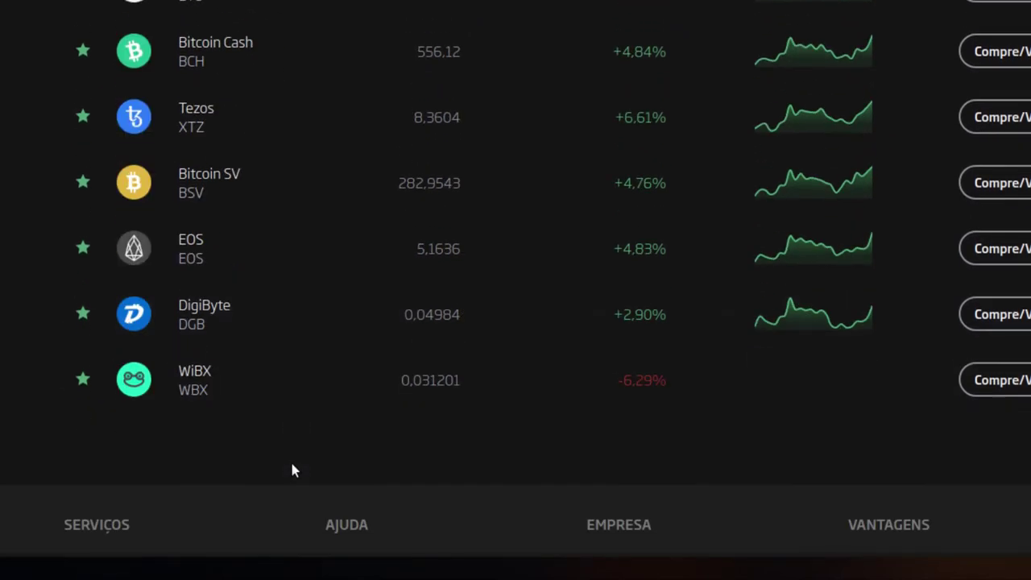
{"action": "scroll", "coordinate": [293, 470], "scroll_direction": "up", "scroll_amount": 2}
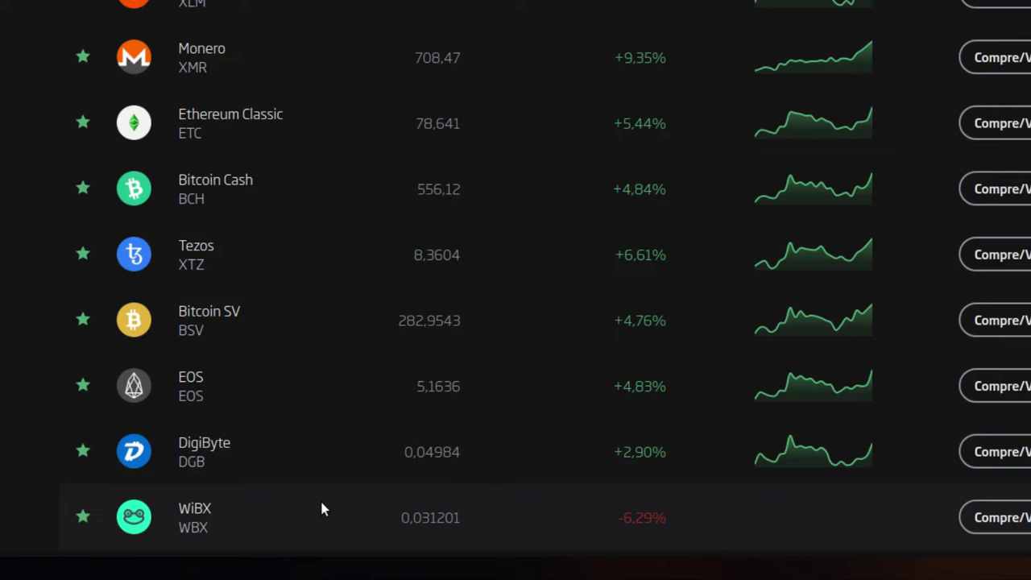
{"action": "scroll", "coordinate": [363, 368], "scroll_direction": "up", "scroll_amount": 7}
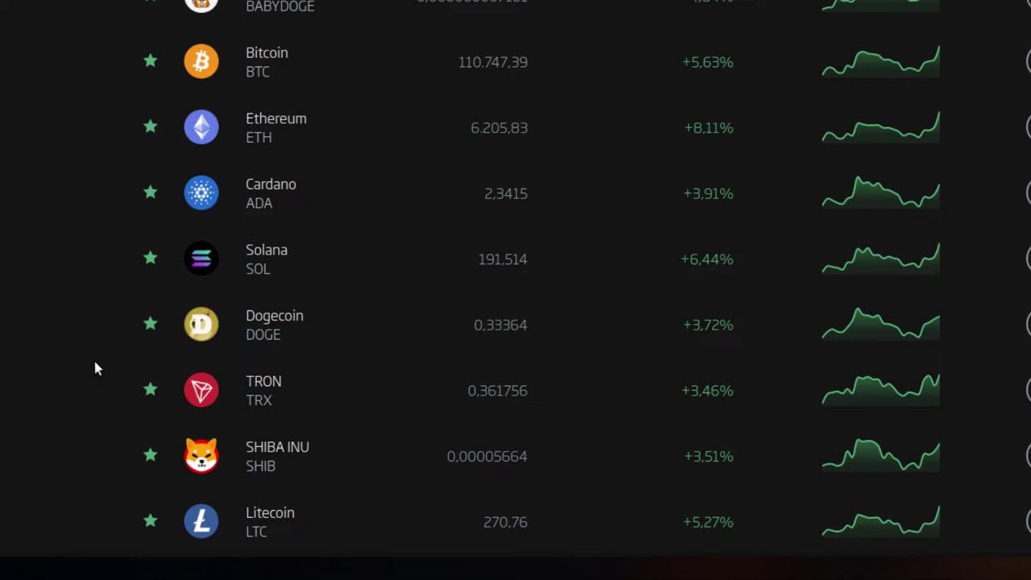
{"action": "scroll", "coordinate": [417, 438], "scroll_direction": "up", "scroll_amount": 3}
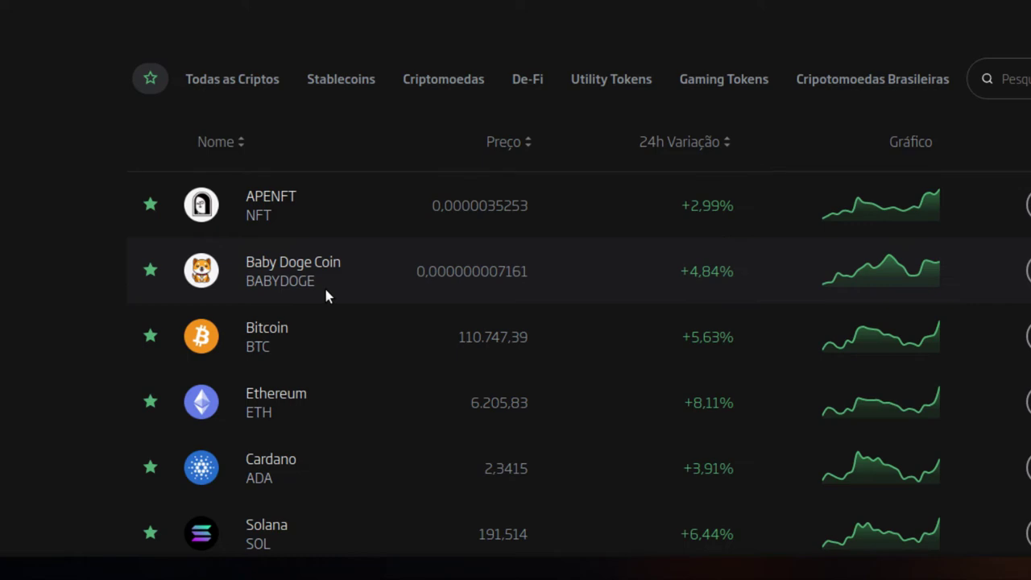
- Recheck the favourites down to WiBX, including Ethereum Classic and DigiByte, and return to the category filters
{"action": "scroll", "coordinate": [322, 274], "scroll_direction": "down", "scroll_amount": 5}
{"action": "scroll", "coordinate": [305, 331], "scroll_direction": "down", "scroll_amount": 6}
{"action": "scroll", "coordinate": [306, 345], "scroll_direction": "up", "scroll_amount": 1}
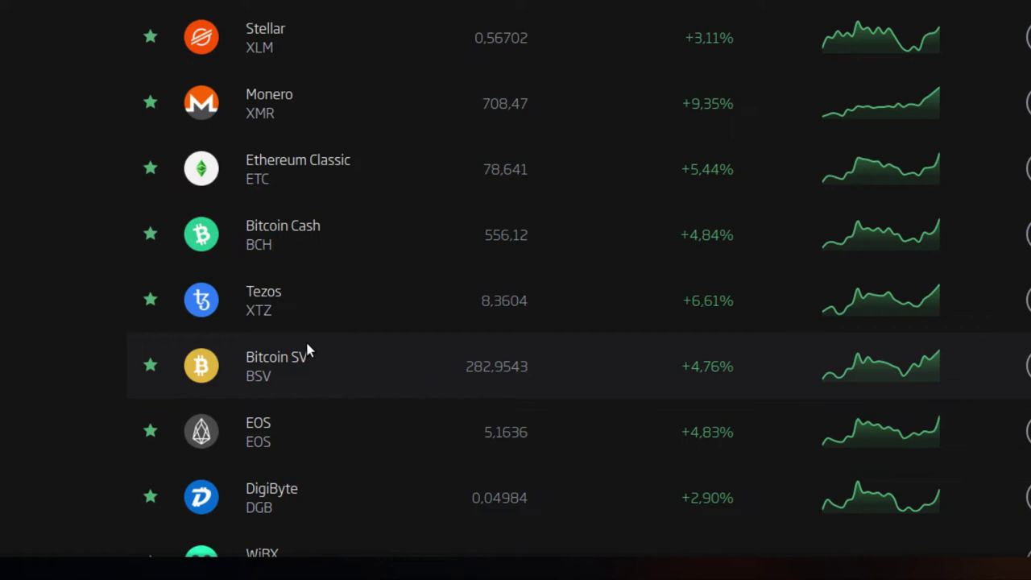
{"action": "scroll", "coordinate": [306, 346], "scroll_direction": "up", "scroll_amount": 1}
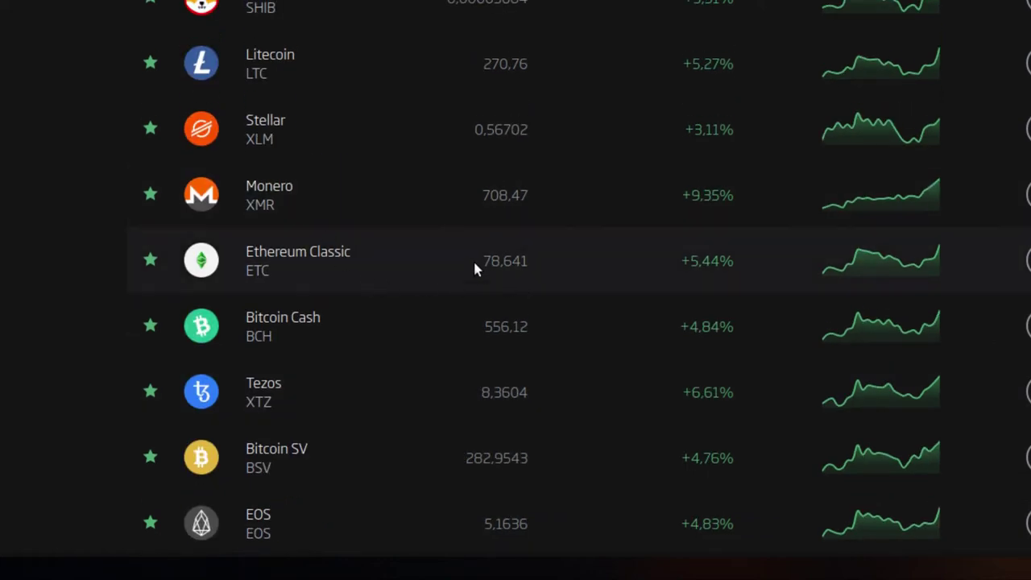
{"action": "scroll", "coordinate": [386, 338], "scroll_direction": "down", "scroll_amount": 1}
{"action": "scroll", "coordinate": [383, 331], "scroll_direction": "up", "scroll_amount": 1}
{"action": "scroll", "coordinate": [239, 288], "scroll_direction": "down", "scroll_amount": 2}
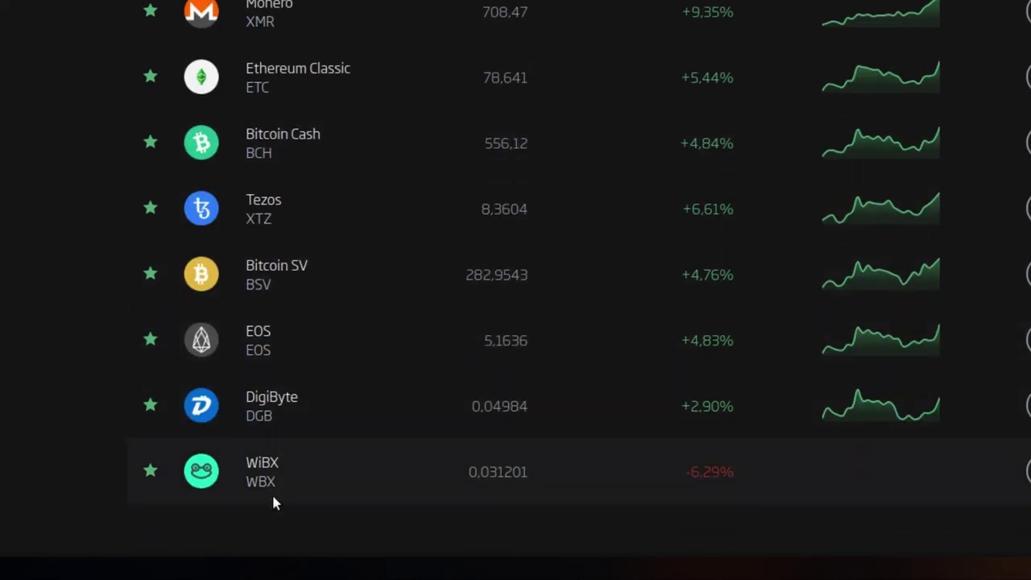
{"action": "scroll", "coordinate": [403, 379], "scroll_direction": "up", "scroll_amount": 5}
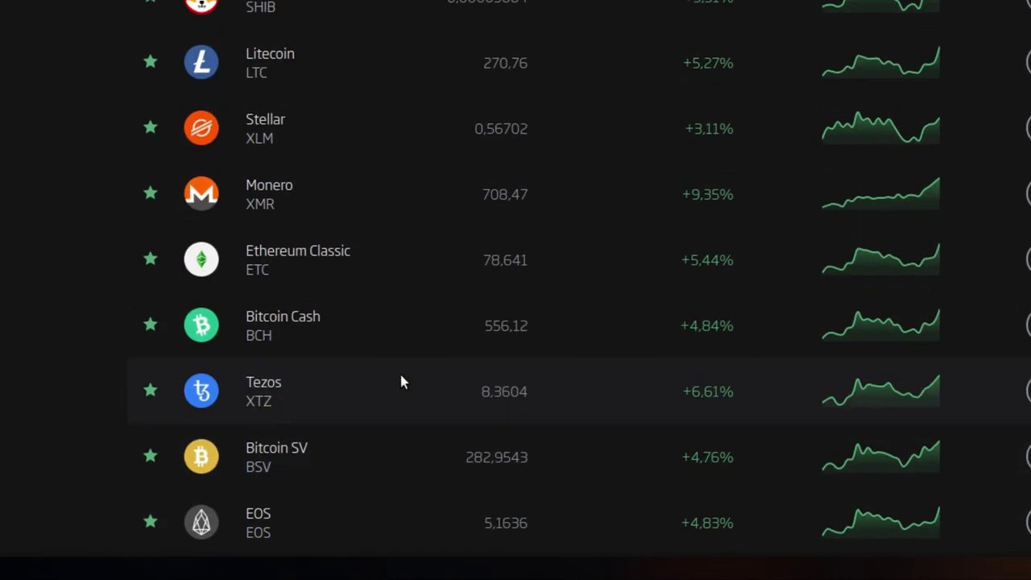
{"action": "scroll", "coordinate": [401, 375], "scroll_direction": "up", "scroll_amount": 4}
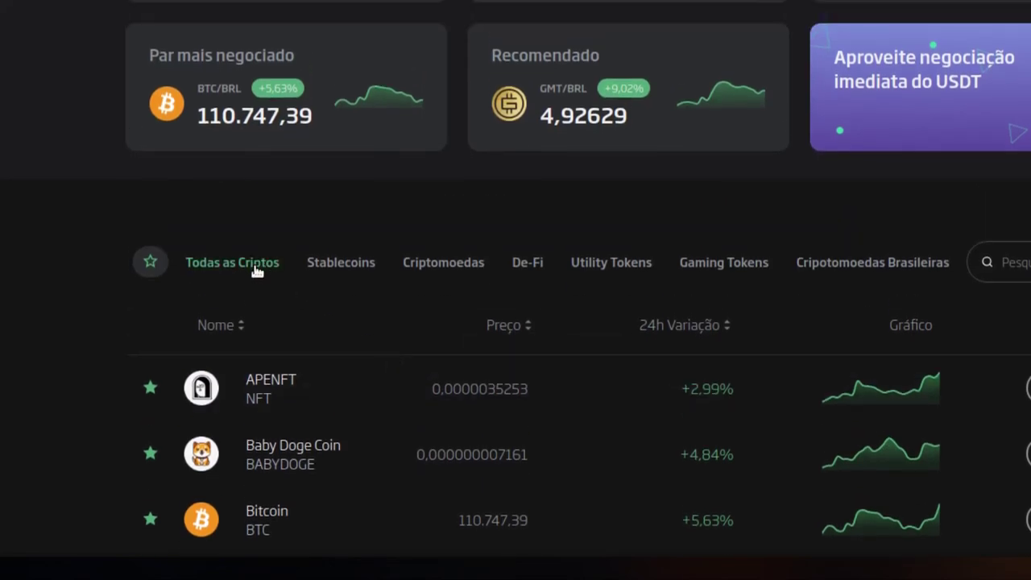
- Filter the exchange's price list by Stablecoins, Criptomoedas and De-Fi in turn to compare the coins offered
{"action": "left_click", "coordinate": [324, 272]}
{"action": "scroll", "coordinate": [339, 278], "scroll_direction": "down", "scroll_amount": 1}
{"action": "scroll", "coordinate": [343, 276], "scroll_direction": "down", "scroll_amount": 1}
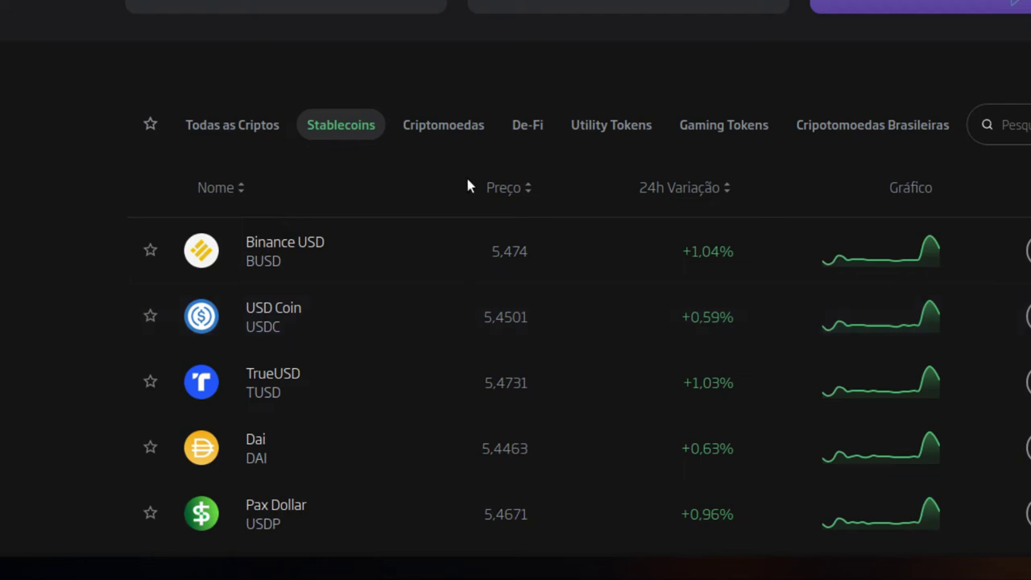
{"action": "left_click", "coordinate": [424, 131]}
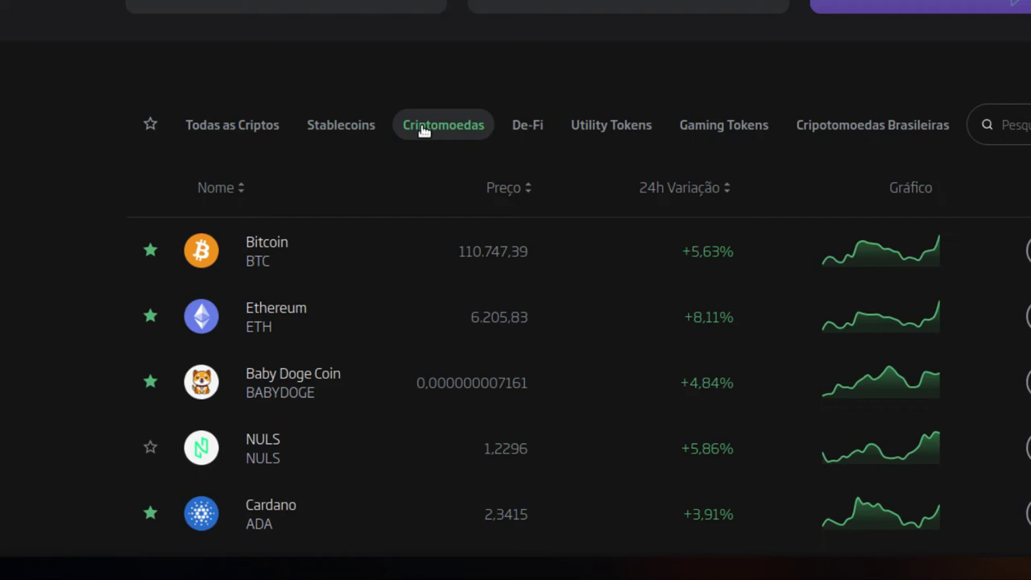
{"action": "left_click", "coordinate": [532, 130]}
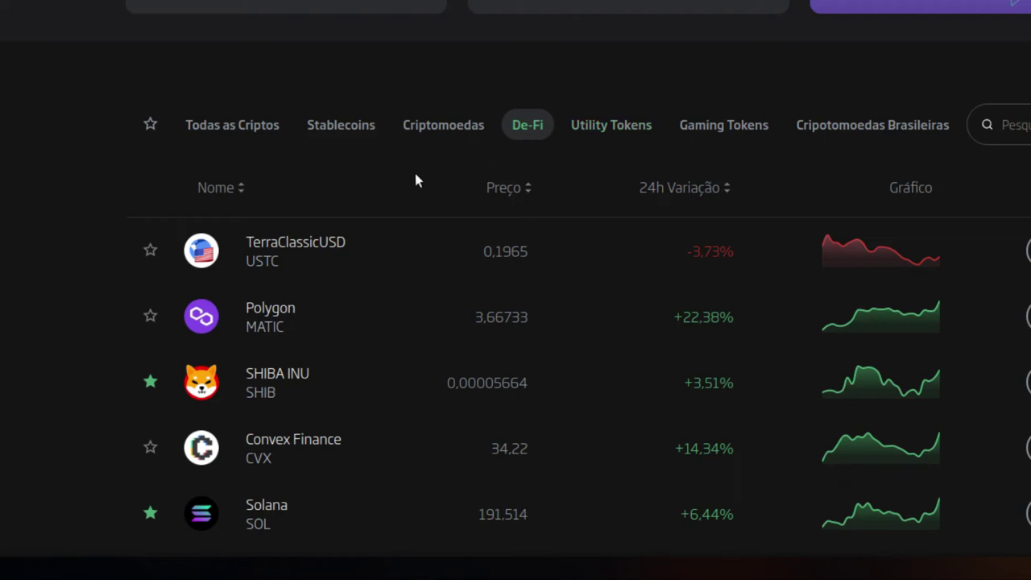
- Filter the price list by Criptomoedas again, review its coins from Bitcoin past IOTA, and return to the filters
{"action": "left_click", "coordinate": [466, 131]}
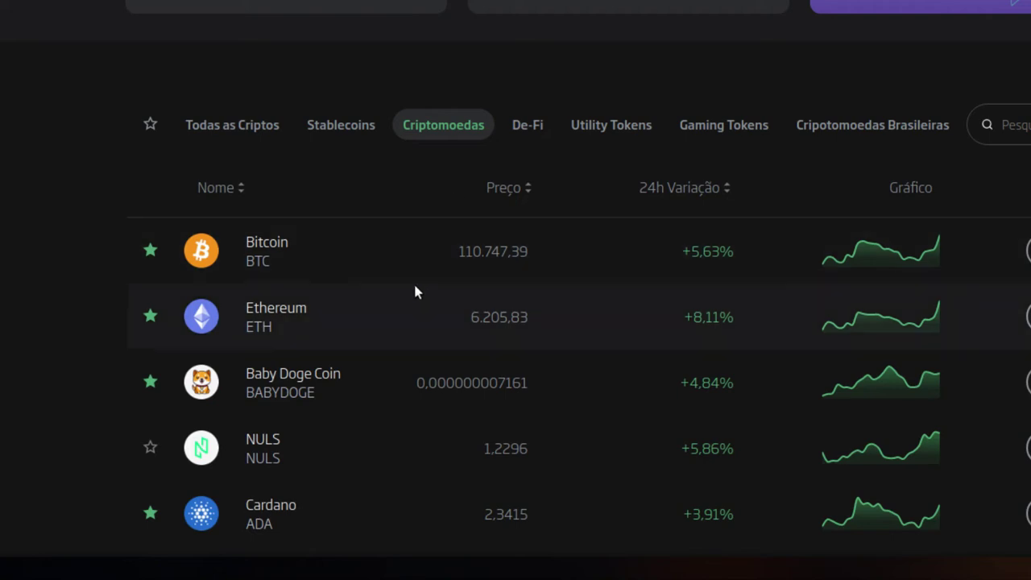
{"action": "scroll", "coordinate": [373, 380], "scroll_direction": "down", "scroll_amount": 7}
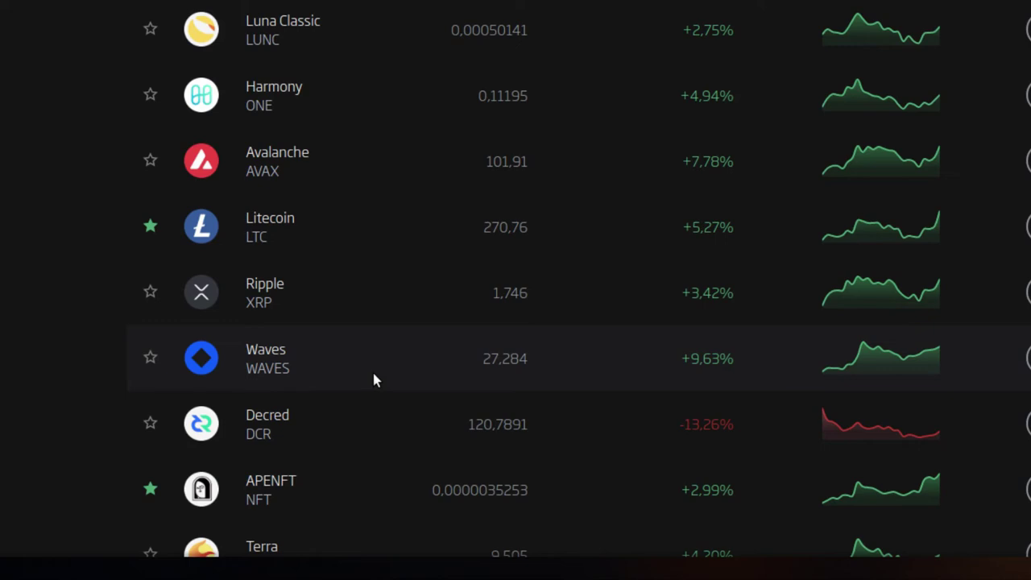
{"action": "scroll", "coordinate": [375, 381], "scroll_direction": "down", "scroll_amount": 5}
{"action": "scroll", "coordinate": [373, 380], "scroll_direction": "down", "scroll_amount": 4}
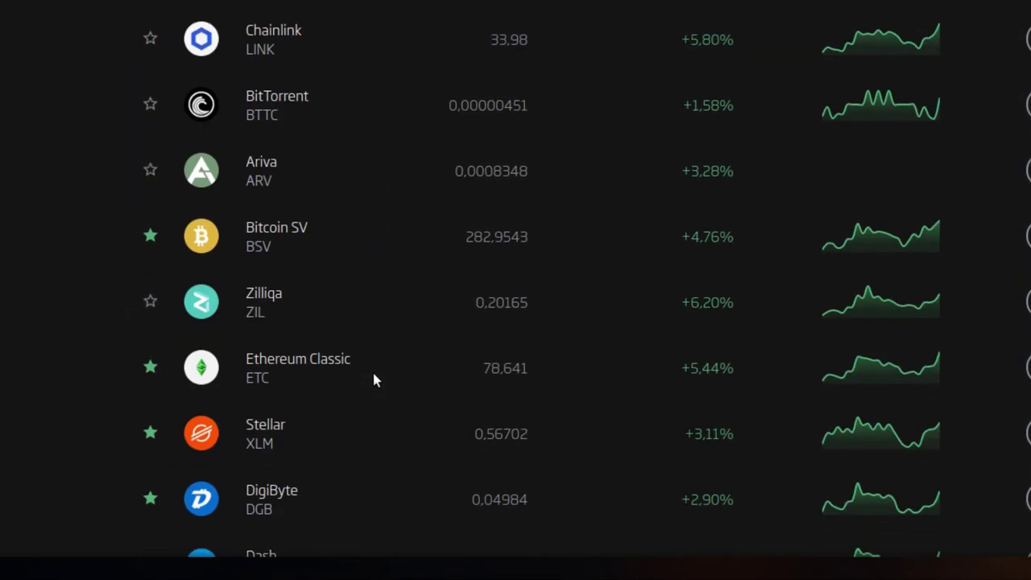
{"action": "scroll", "coordinate": [373, 374], "scroll_direction": "down", "scroll_amount": 10}
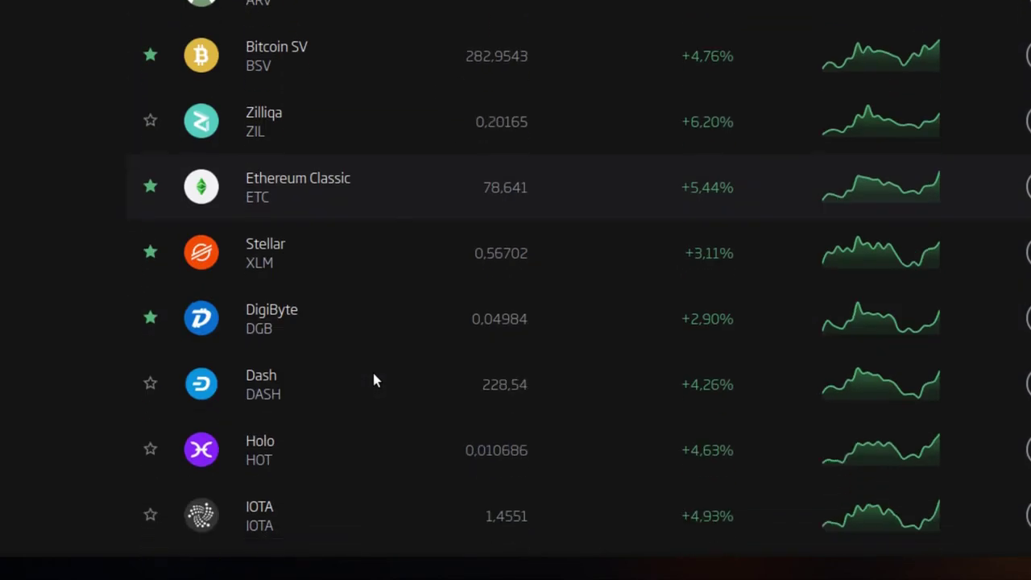
{"action": "scroll", "coordinate": [373, 379], "scroll_direction": "down", "scroll_amount": 3}
{"action": "scroll", "coordinate": [374, 366], "scroll_direction": "up", "scroll_amount": 10}
{"action": "scroll", "coordinate": [376, 372], "scroll_direction": "up", "scroll_amount": 12}
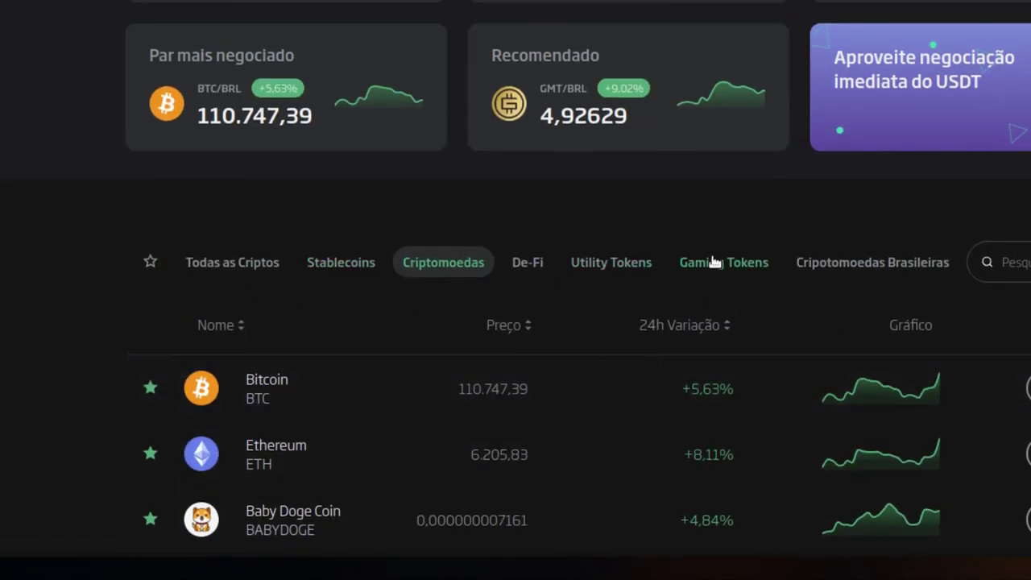
- Search the Criptomoedas price list for "Ch" and clear the search
{"action": "left_click", "coordinate": [988, 263]}
{"action": "type", "text": "Ch"}
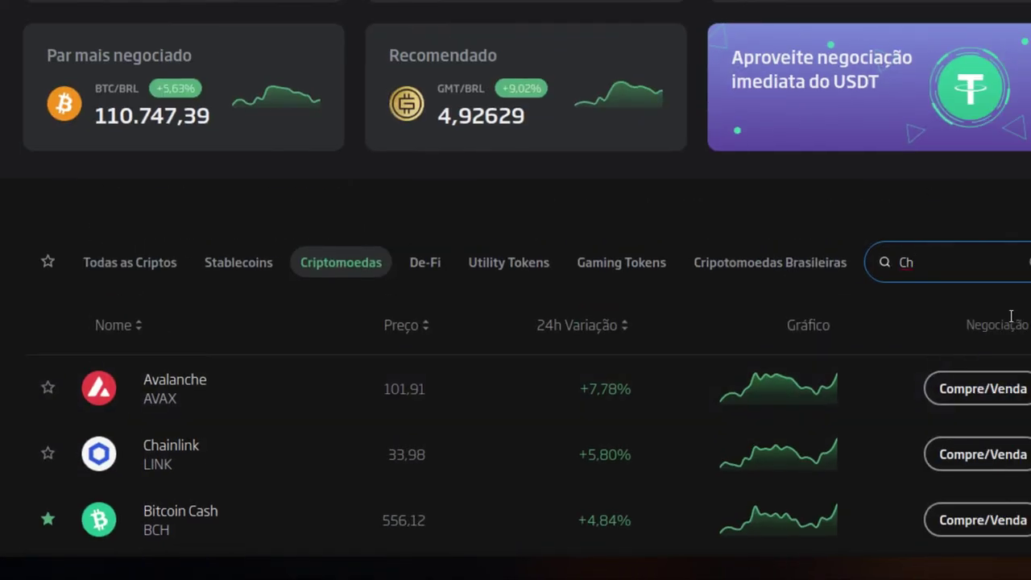
{"action": "key", "text": "BackSpace"}
{"action": "key", "text": "BackSpace"}
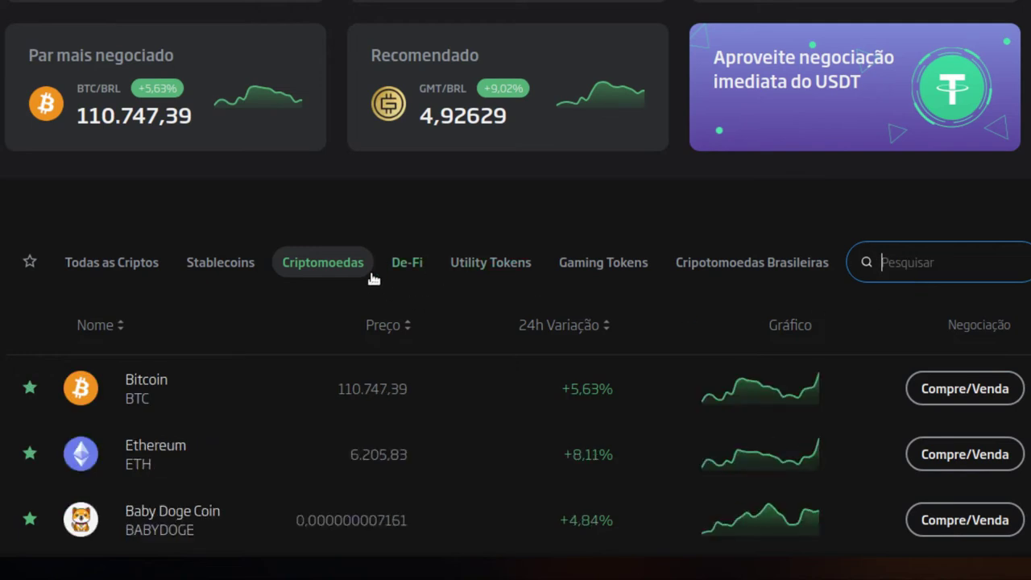
- Show Todas as Criptos and review the prices from Bitcoin down to Ripple, including Luna Classic
{"action": "left_click", "coordinate": [129, 264]}
{"action": "scroll", "coordinate": [516, 363], "scroll_direction": "down", "scroll_amount": 3}
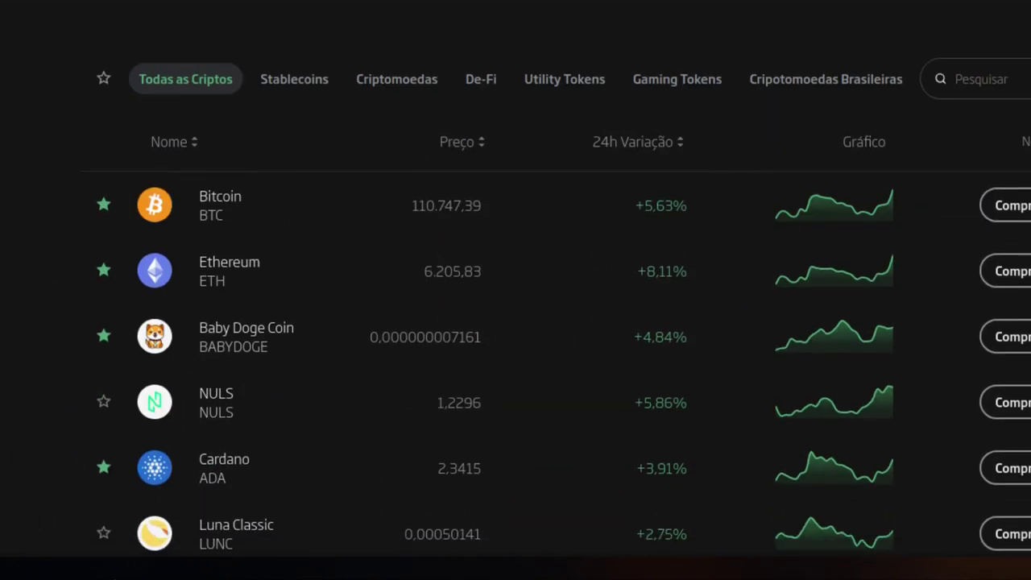
{"action": "scroll", "coordinate": [259, 400], "scroll_direction": "down", "scroll_amount": 3}
{"action": "scroll", "coordinate": [242, 242], "scroll_direction": "up", "scroll_amount": 1}
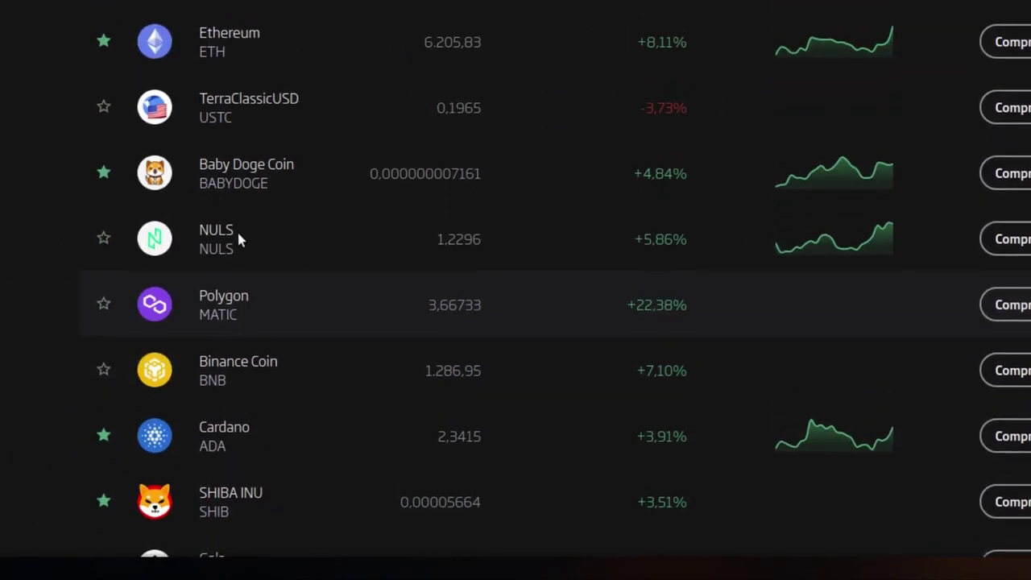
{"action": "scroll", "coordinate": [242, 109], "scroll_direction": "up", "scroll_amount": 2}
{"action": "scroll", "coordinate": [201, 408], "scroll_direction": "down", "scroll_amount": 7}
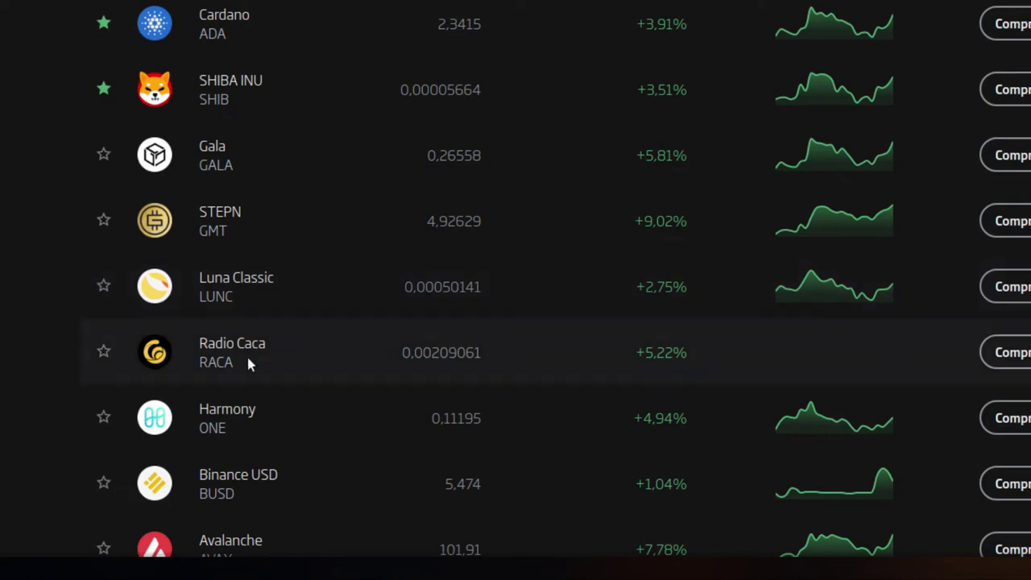
{"action": "scroll", "coordinate": [295, 330], "scroll_direction": "down", "scroll_amount": 2}
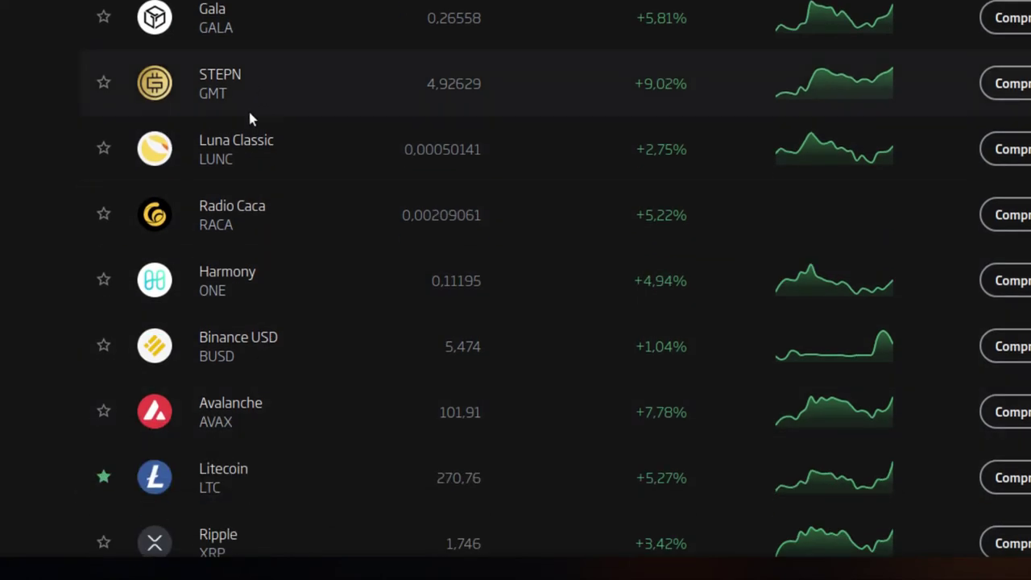
{"action": "scroll", "coordinate": [177, 425], "scroll_direction": "down", "scroll_amount": 2}
{"action": "scroll", "coordinate": [176, 424], "scroll_direction": "up", "scroll_amount": 3}
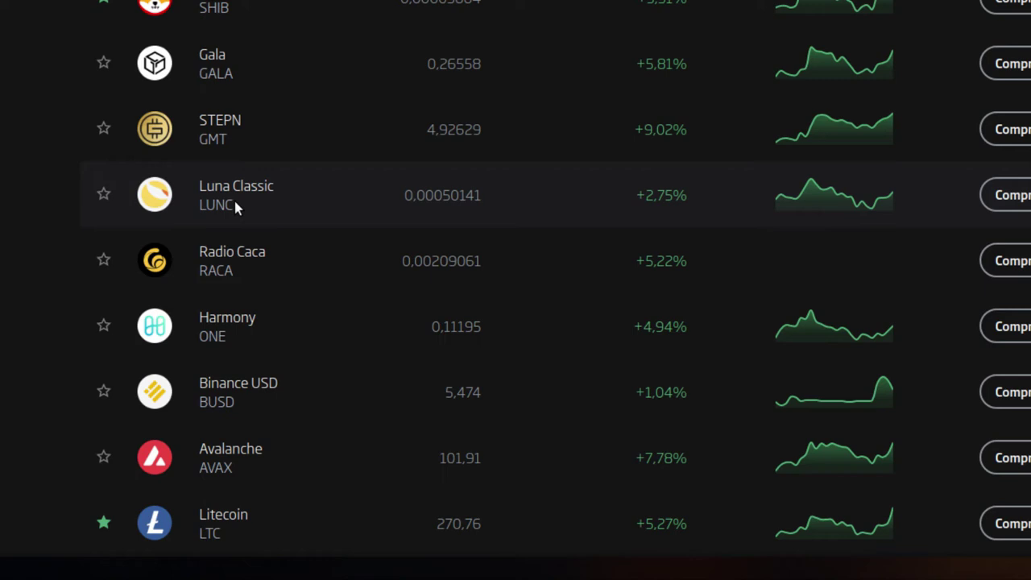
- Continue reviewing the Todas as Criptos prices through Solana and TRON down to Decred
{"action": "scroll", "coordinate": [234, 206], "scroll_direction": "down", "scroll_amount": 2}
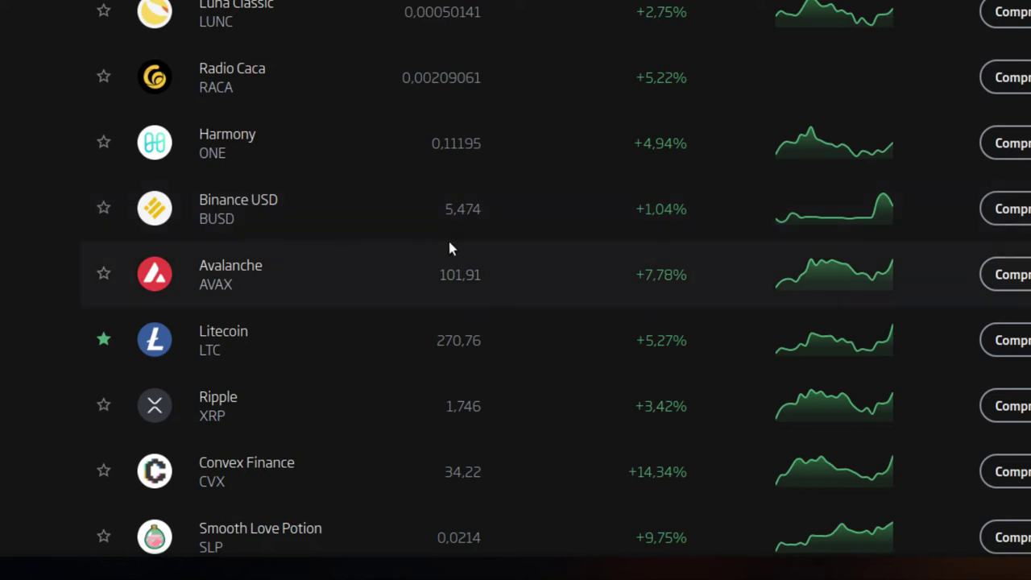
{"action": "scroll", "coordinate": [451, 239], "scroll_direction": "down", "scroll_amount": 1}
{"action": "scroll", "coordinate": [452, 243], "scroll_direction": "down", "scroll_amount": 4}
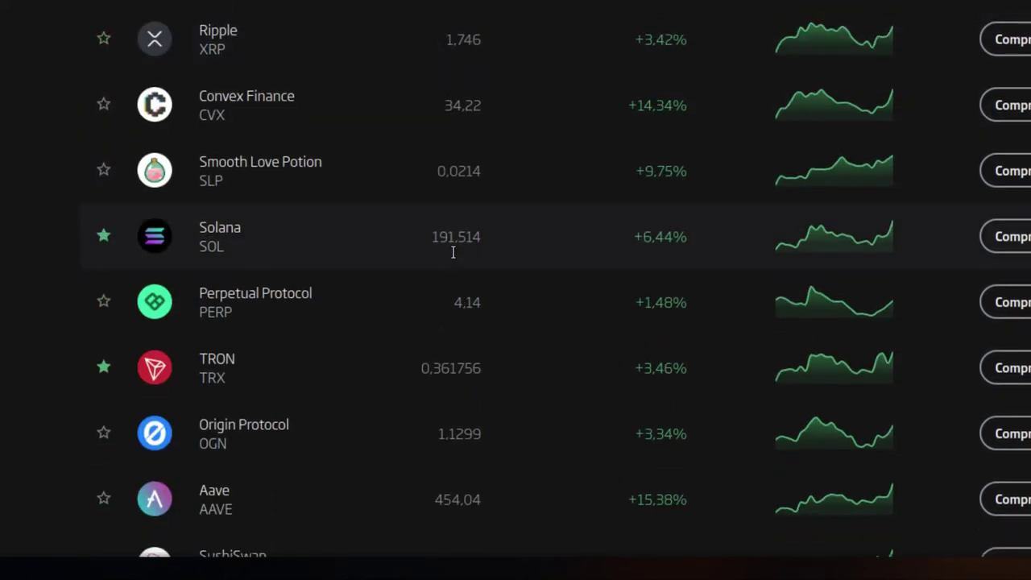
{"action": "scroll", "coordinate": [317, 384], "scroll_direction": "down", "scroll_amount": 2}
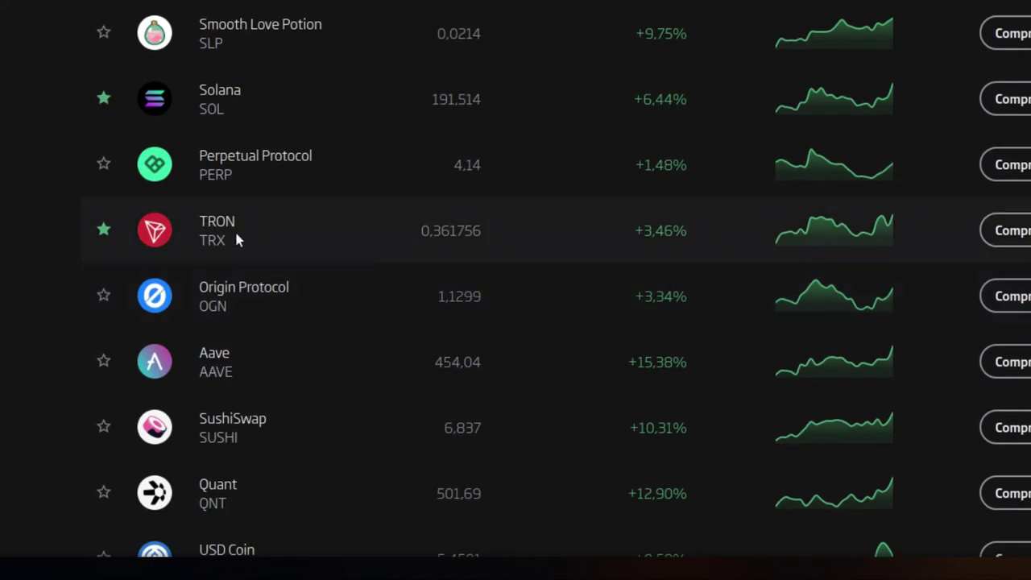
{"action": "scroll", "coordinate": [294, 274], "scroll_direction": "down", "scroll_amount": 8}
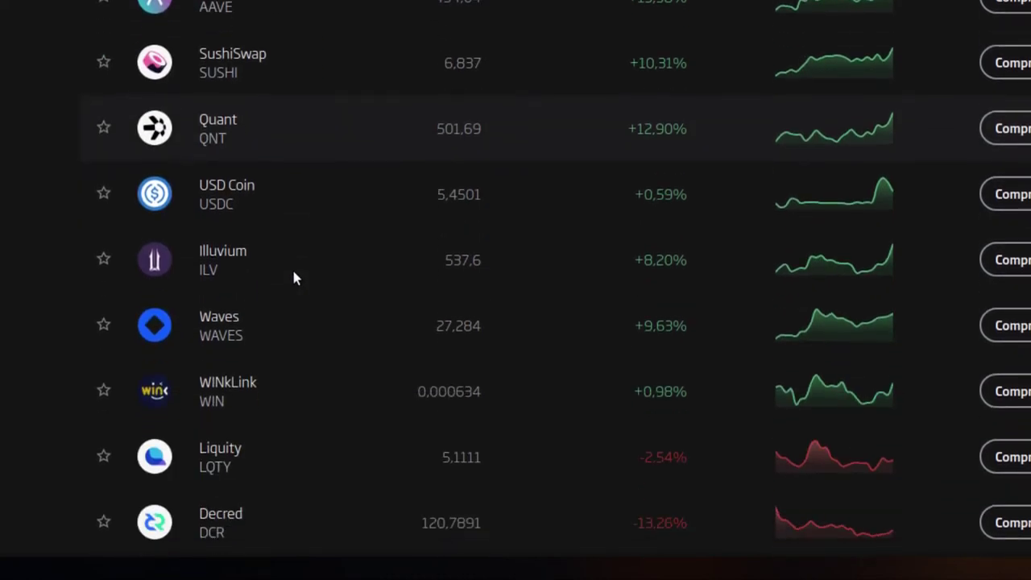
- Continue reviewing the Todas as Criptos prices from Synthetix down to Storj, and return to Terra and Tezos
{"action": "scroll", "coordinate": [270, 275], "scroll_direction": "down", "scroll_amount": 9}
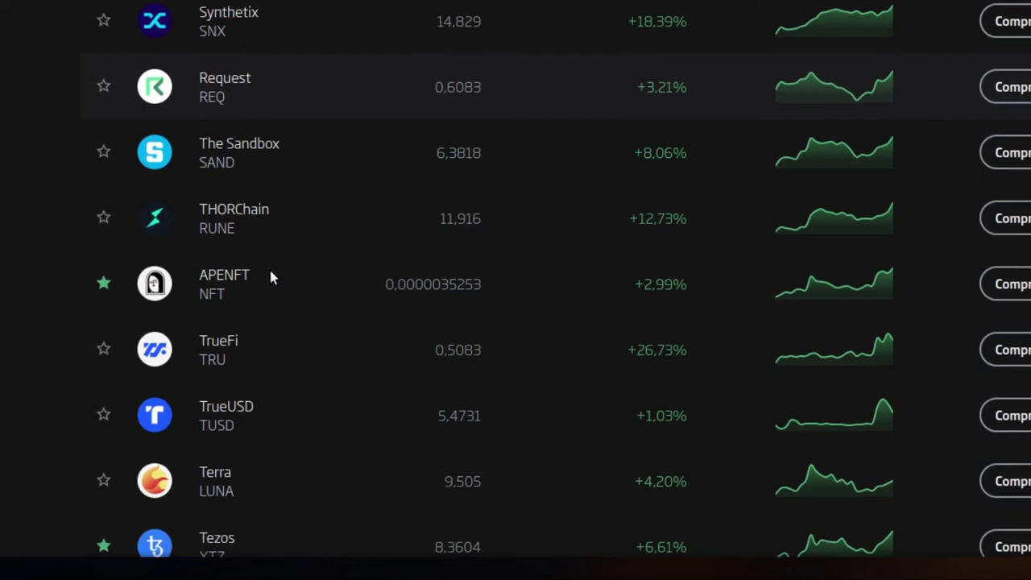
{"action": "scroll", "coordinate": [266, 280], "scroll_direction": "down", "scroll_amount": 9}
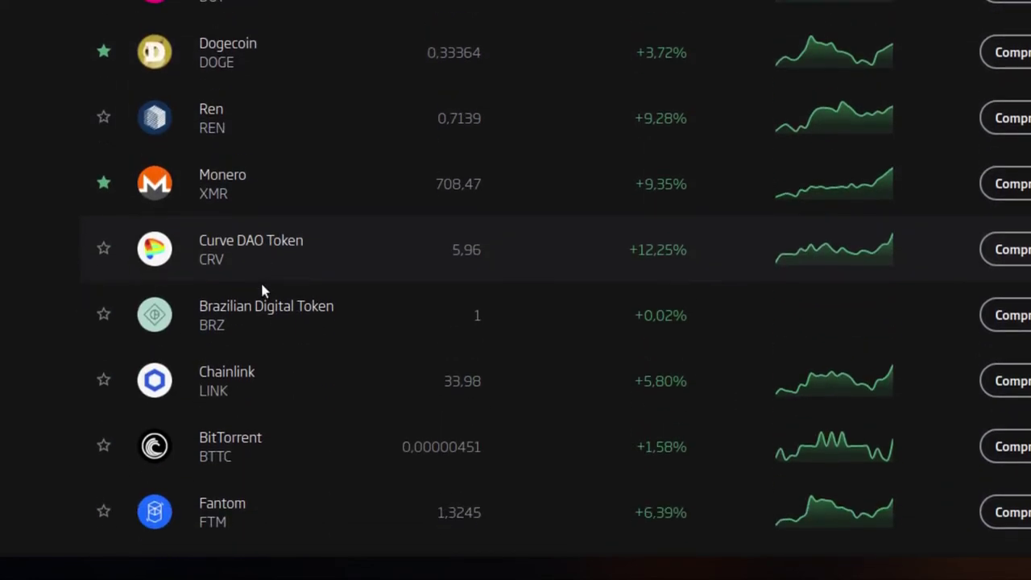
{"action": "scroll", "coordinate": [262, 286], "scroll_direction": "down", "scroll_amount": 6}
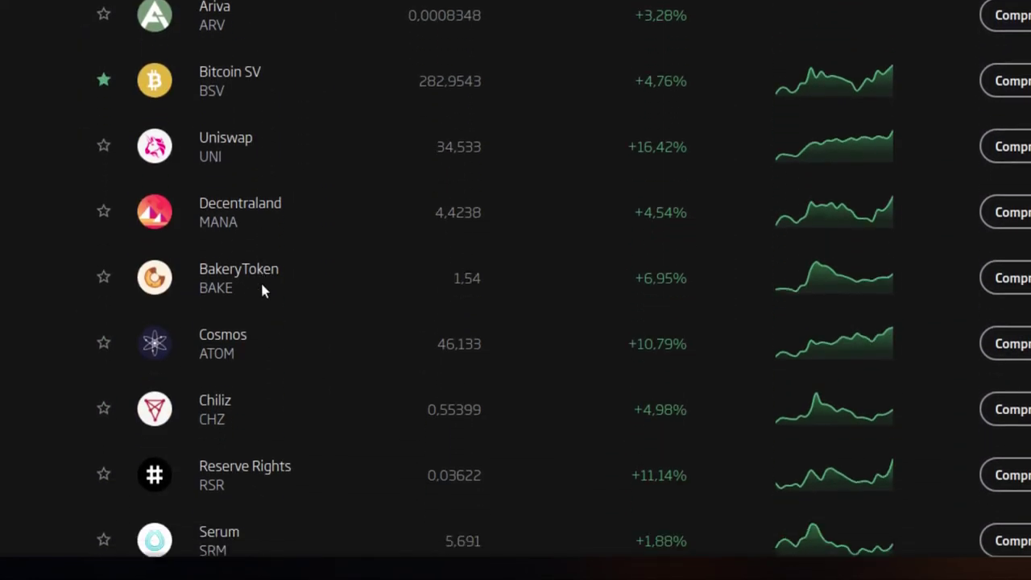
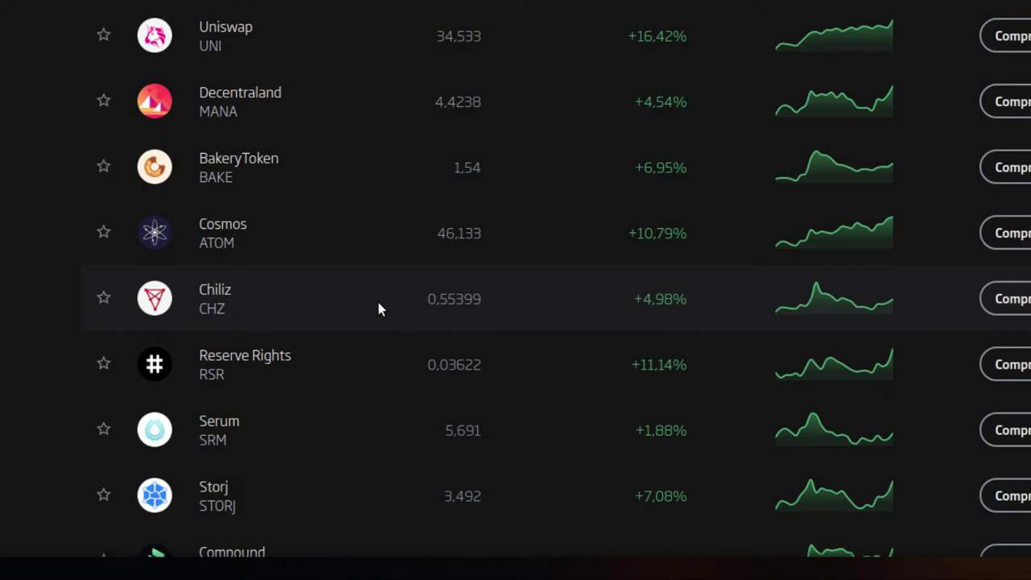
{"action": "scroll", "coordinate": [378, 303], "scroll_direction": "up", "scroll_amount": 10}
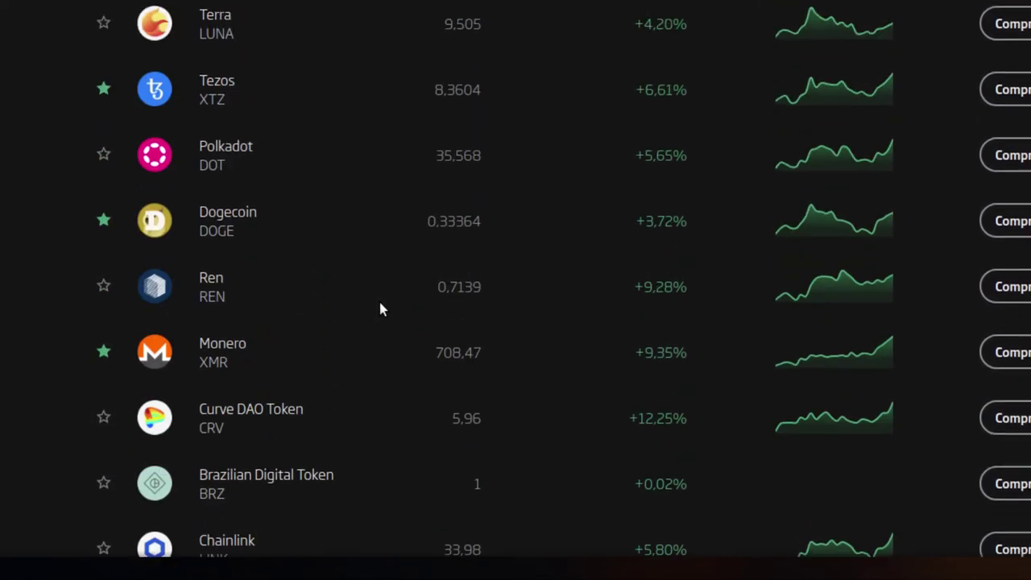
{"action": "scroll", "coordinate": [380, 308], "scroll_direction": "up", "scroll_amount": 3}
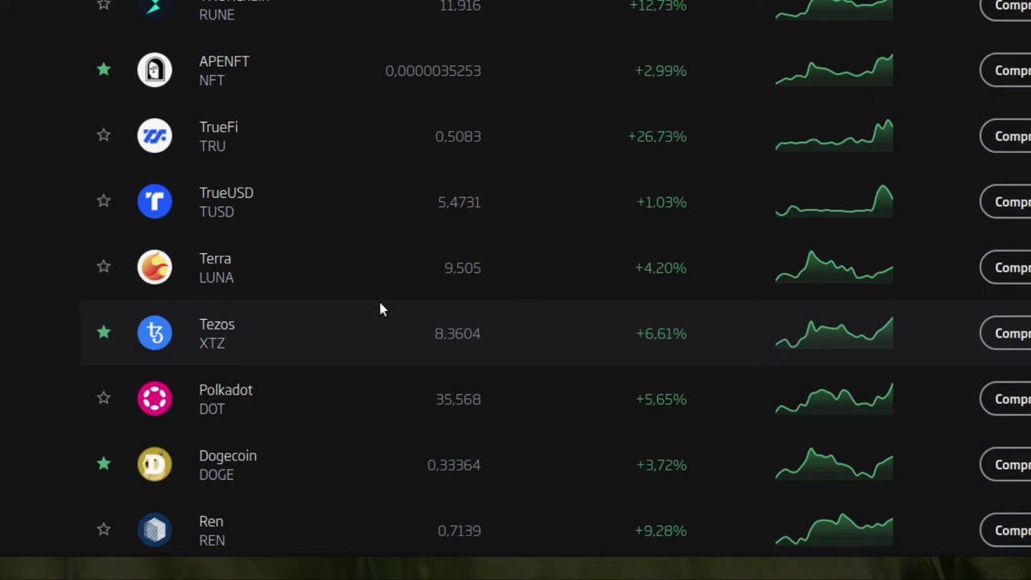
- Recheck the coin prices from Decred back up past SHIBA INU and Luna Classic to Bitcoin
{"action": "scroll", "coordinate": [381, 306], "scroll_direction": "down", "scroll_amount": 15}
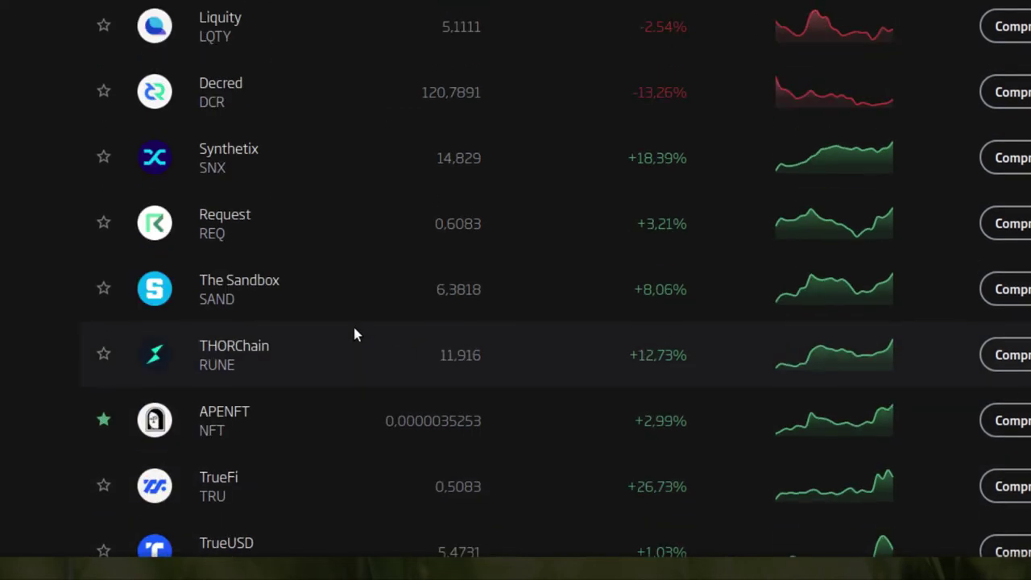
{"action": "scroll", "coordinate": [339, 352], "scroll_direction": "up", "scroll_amount": 15}
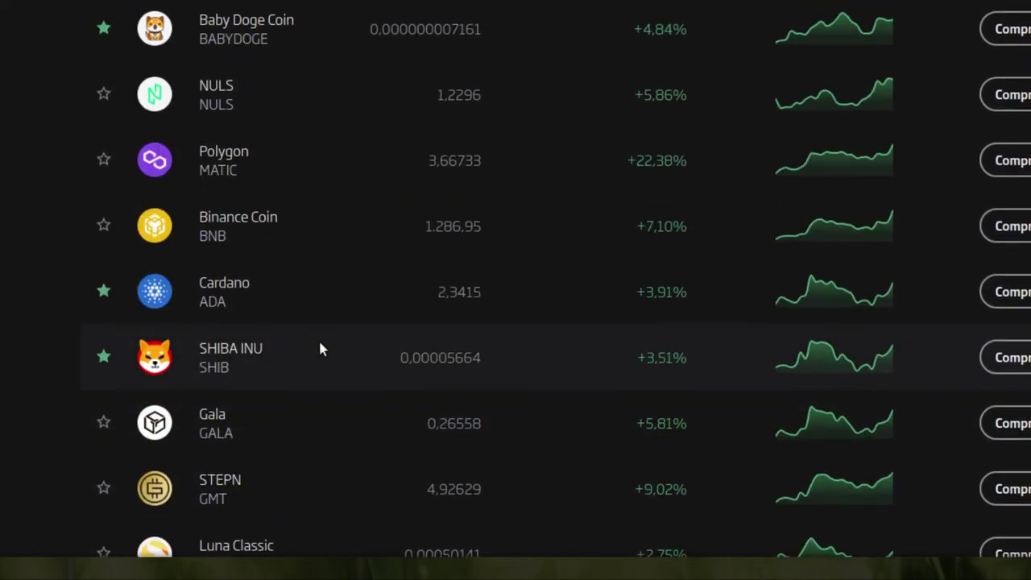
{"action": "scroll", "coordinate": [319, 348], "scroll_direction": "down", "scroll_amount": 4}
{"action": "scroll", "coordinate": [319, 348], "scroll_direction": "down", "scroll_amount": 3}
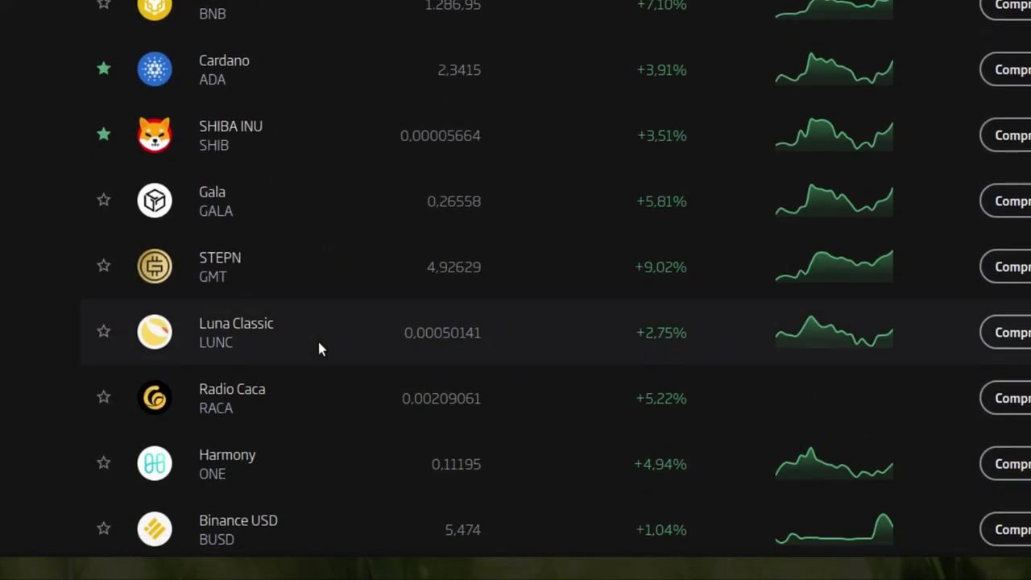
{"action": "scroll", "coordinate": [318, 344], "scroll_direction": "up", "scroll_amount": 12}
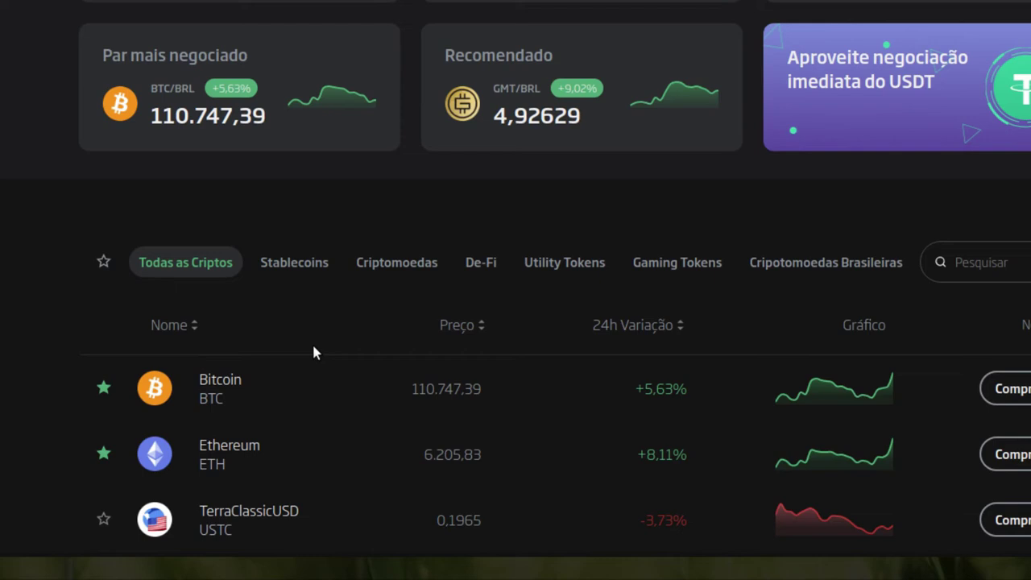
- Review the Todas as Criptos prices once more from Bitcoin past Solana down to Dogecoin and Monero
{"action": "scroll", "coordinate": [314, 352], "scroll_direction": "down", "scroll_amount": 7}
{"action": "scroll", "coordinate": [314, 353], "scroll_direction": "down", "scroll_amount": 20}
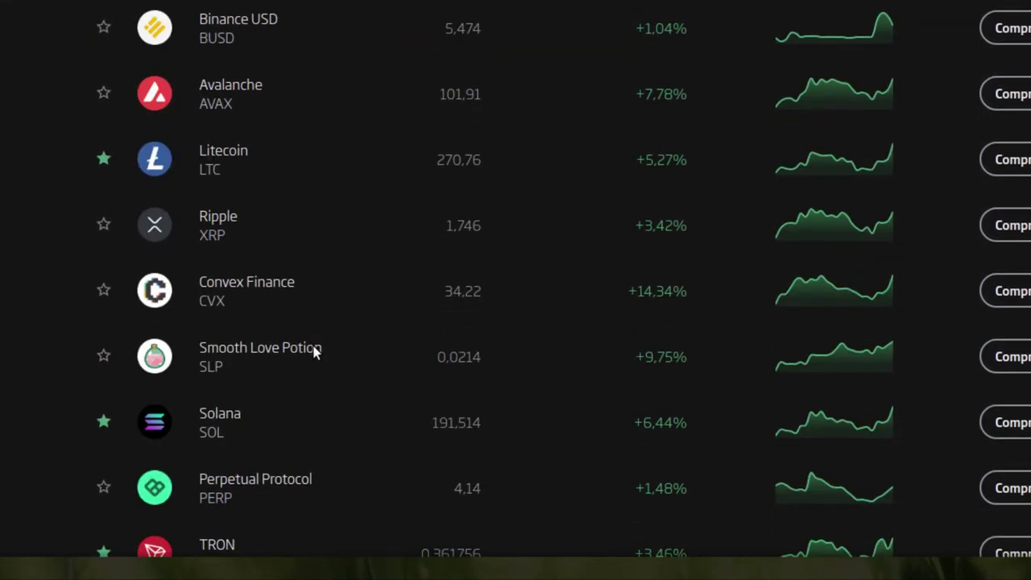
{"action": "scroll", "coordinate": [314, 353], "scroll_direction": "down", "scroll_amount": 5}
{"action": "scroll", "coordinate": [314, 353], "scroll_direction": "up", "scroll_amount": 1}
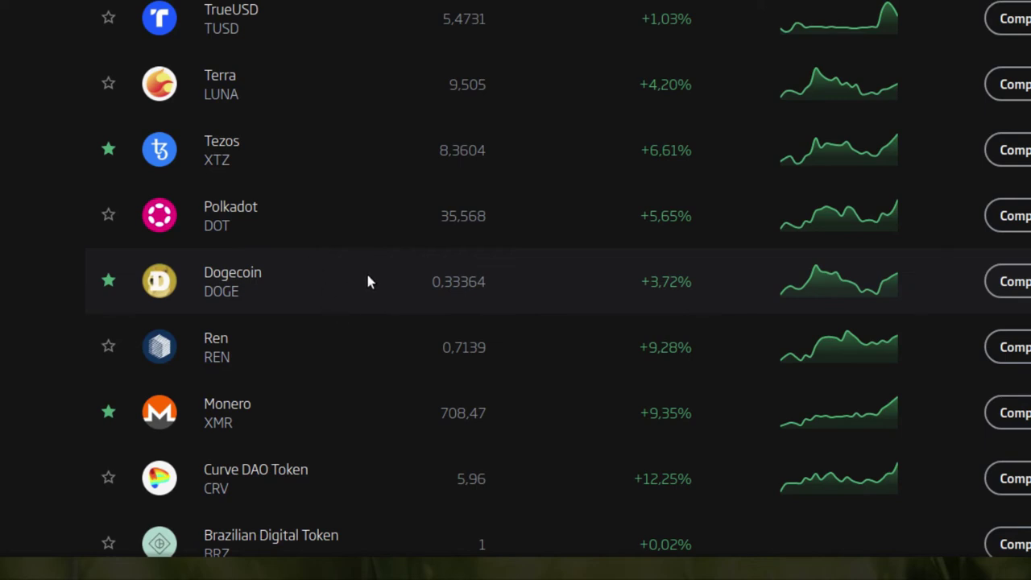
- Go back through the coins from Polkadot past TRON and Polygon to the filters above Bitcoin
{"action": "scroll", "coordinate": [346, 221], "scroll_direction": "up", "scroll_amount": 3}
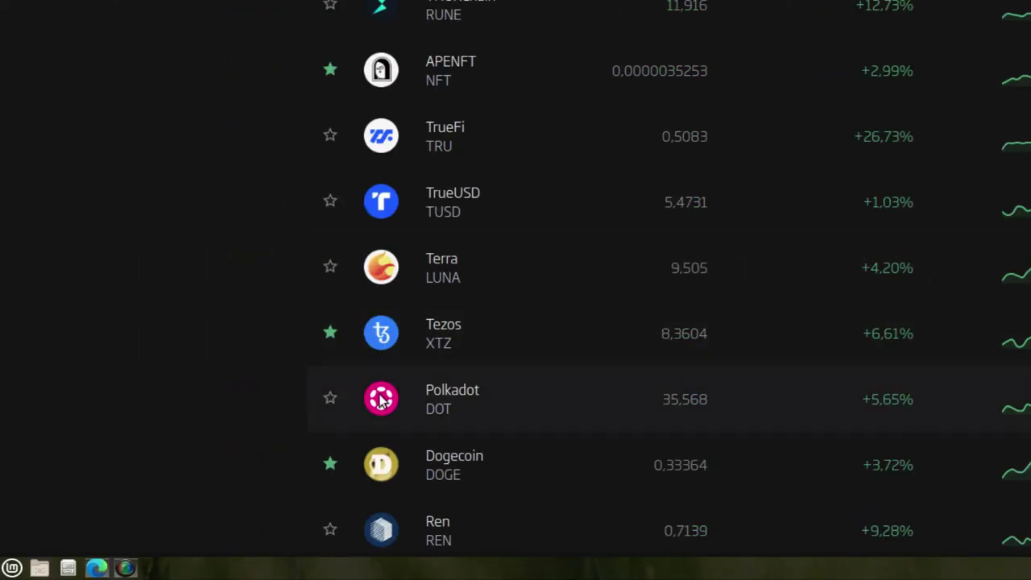
{"action": "scroll", "coordinate": [378, 53], "scroll_direction": "up", "scroll_amount": 3}
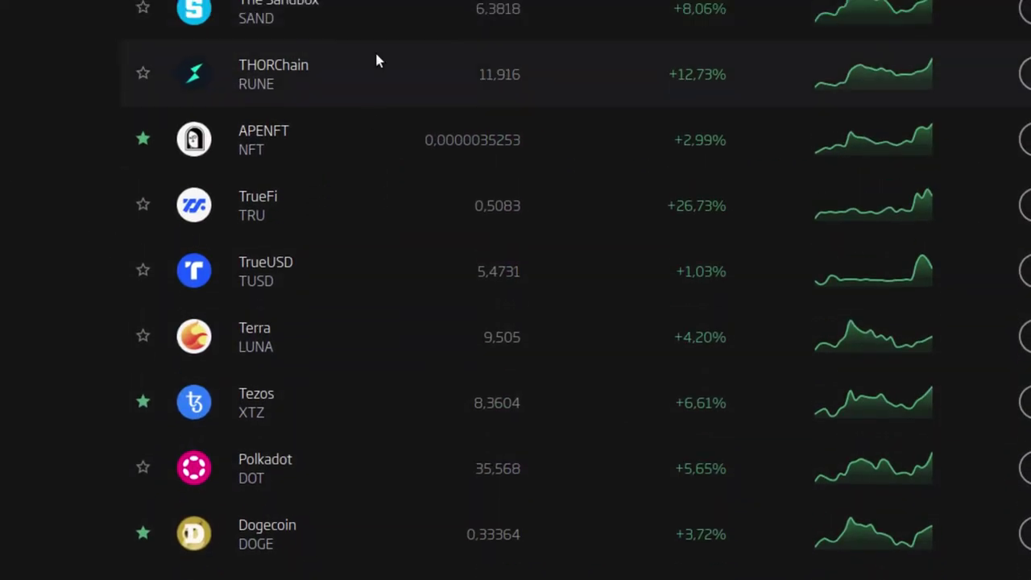
{"action": "scroll", "coordinate": [360, 339], "scroll_direction": "up", "scroll_amount": 15}
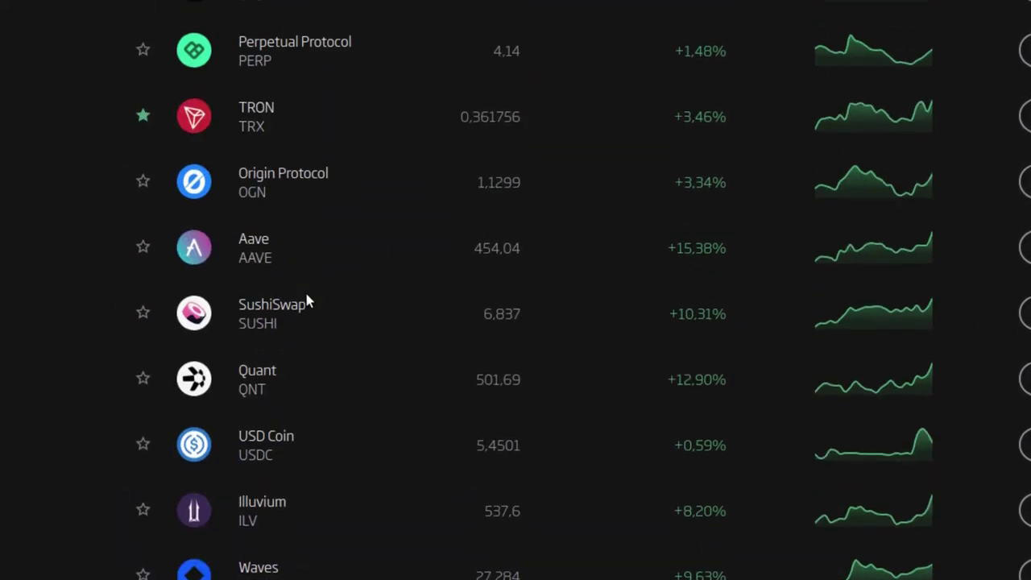
{"action": "scroll", "coordinate": [290, 315], "scroll_direction": "up", "scroll_amount": 12}
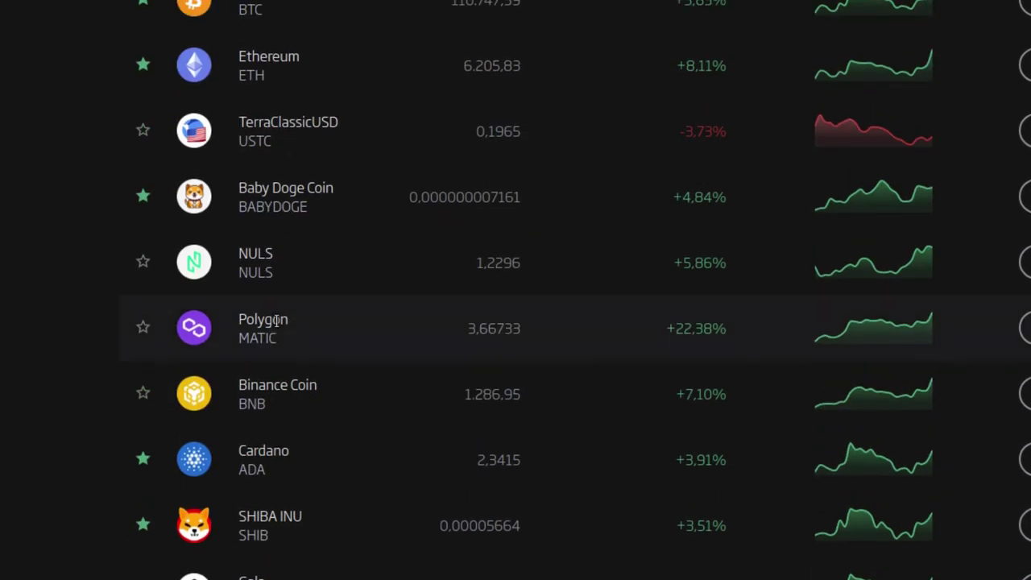
{"action": "scroll", "coordinate": [276, 321], "scroll_direction": "up", "scroll_amount": 5}
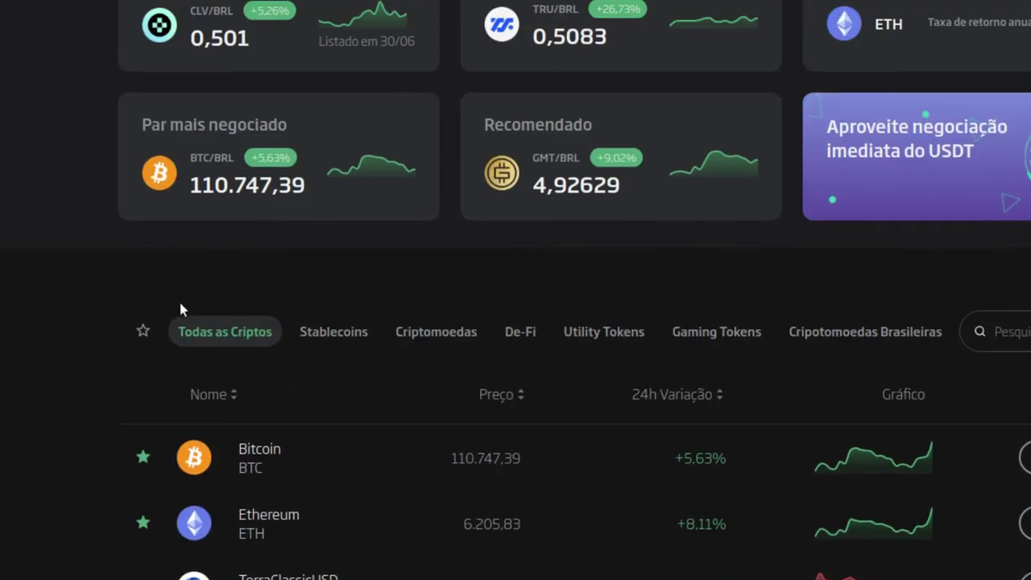
{"action": "scroll", "coordinate": [238, 276], "scroll_direction": "down", "scroll_amount": 1}
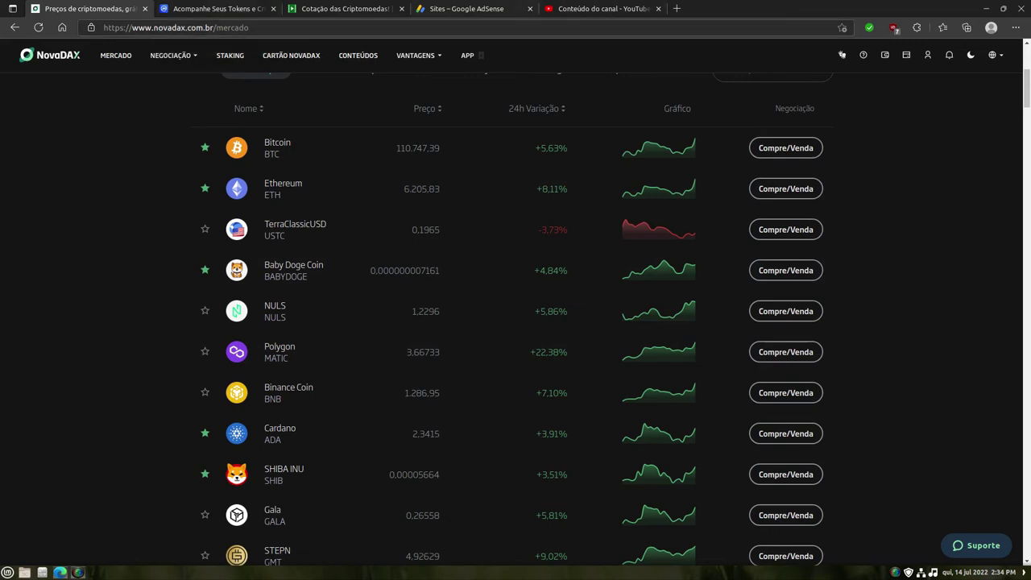
- Switch to the Video Streaming site and open its Admin Panel from the account options
{"action": "left_click", "coordinate": [338, 8]}
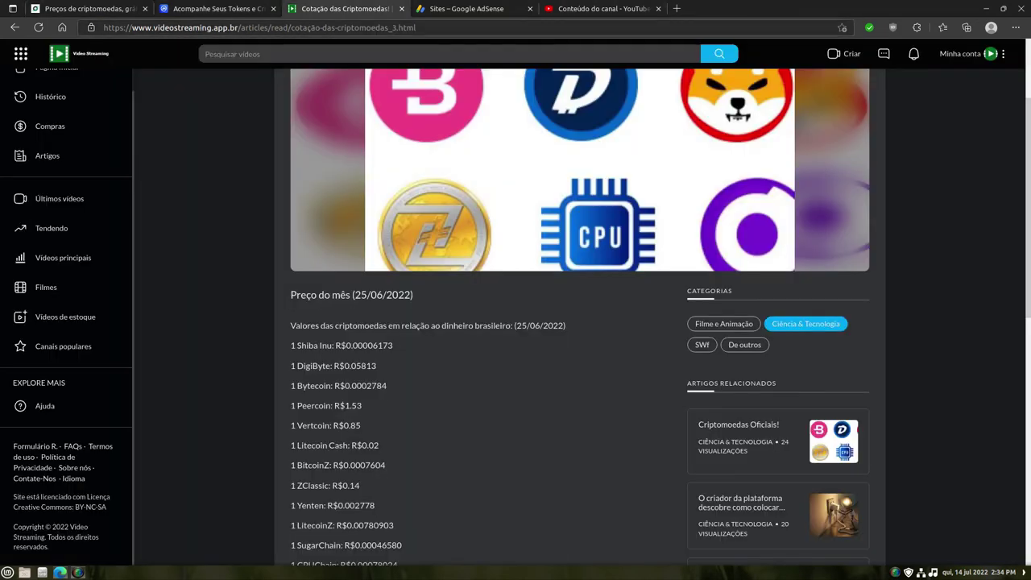
{"action": "left_click", "coordinate": [992, 53]}
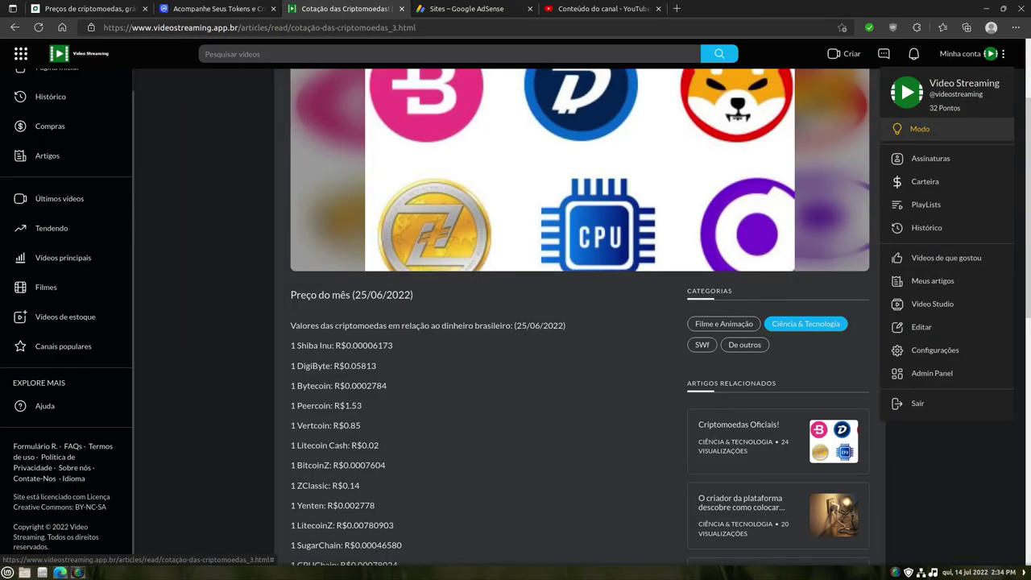
{"action": "left_click", "coordinate": [932, 373]}
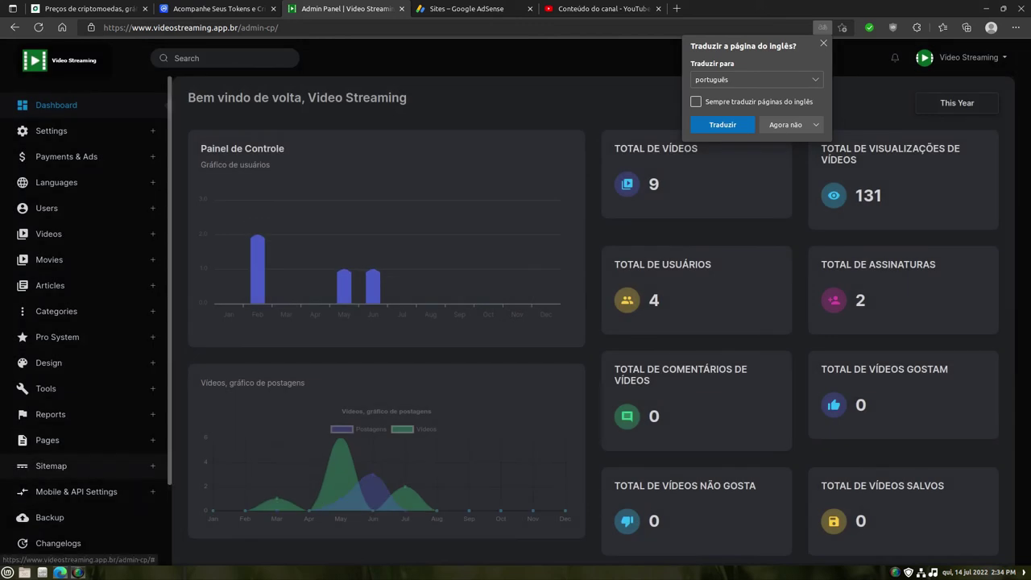
- Look through the admin sections from Dashboard down to FAQs & Docs and the Playtube version information
{"action": "scroll", "coordinate": [80, 466], "scroll_direction": "down", "scroll_amount": 3}
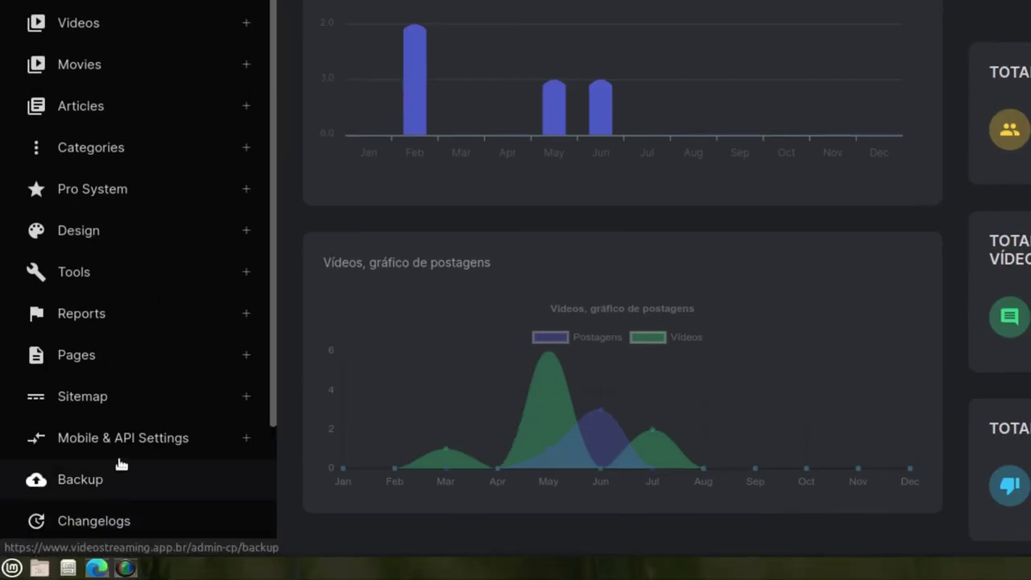
{"action": "scroll", "coordinate": [119, 463], "scroll_direction": "down", "scroll_amount": 5}
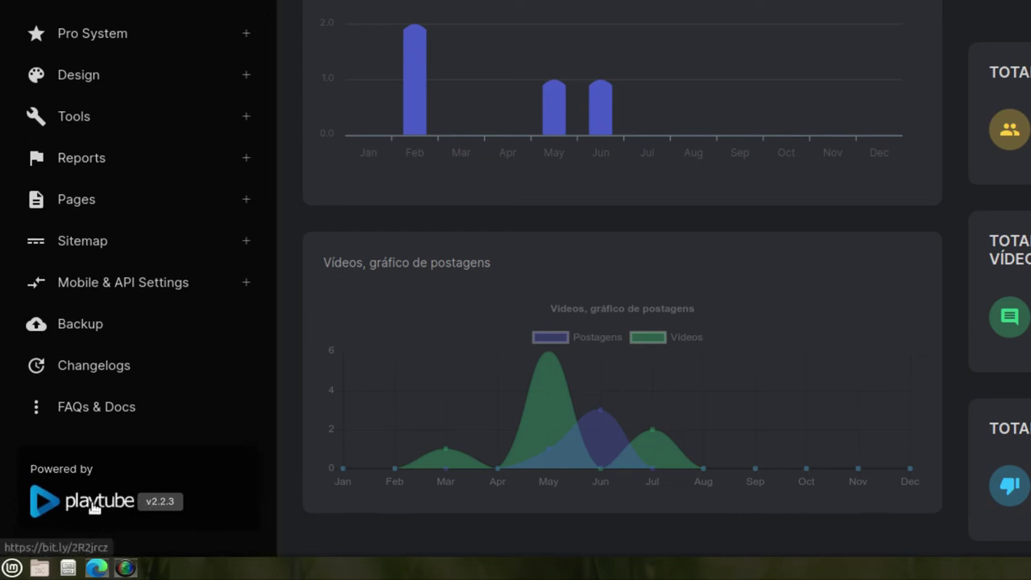
{"action": "scroll", "coordinate": [193, 7], "scroll_direction": "up", "scroll_amount": 4}
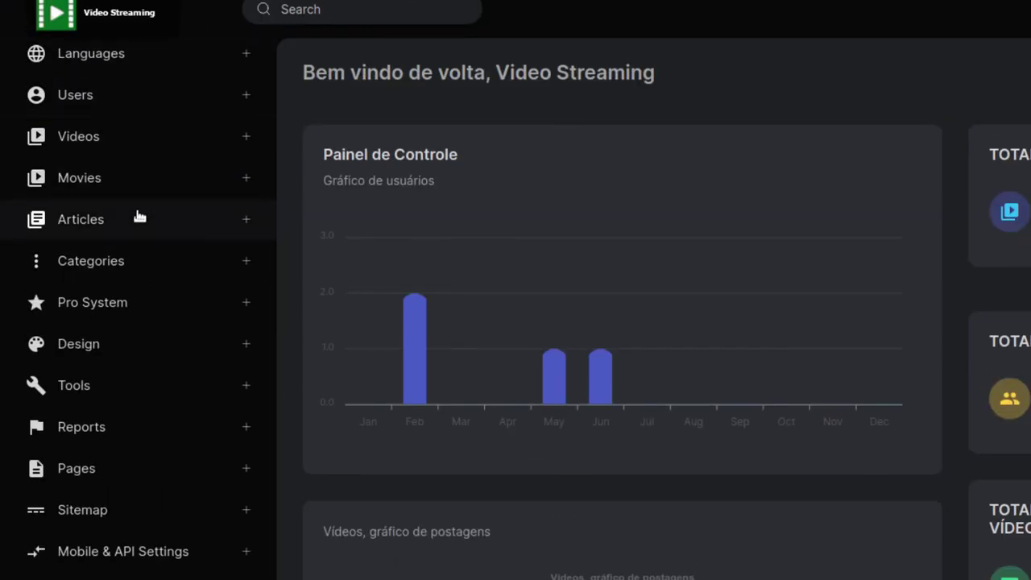
{"action": "scroll", "coordinate": [150, 175], "scroll_direction": "up", "scroll_amount": 3}
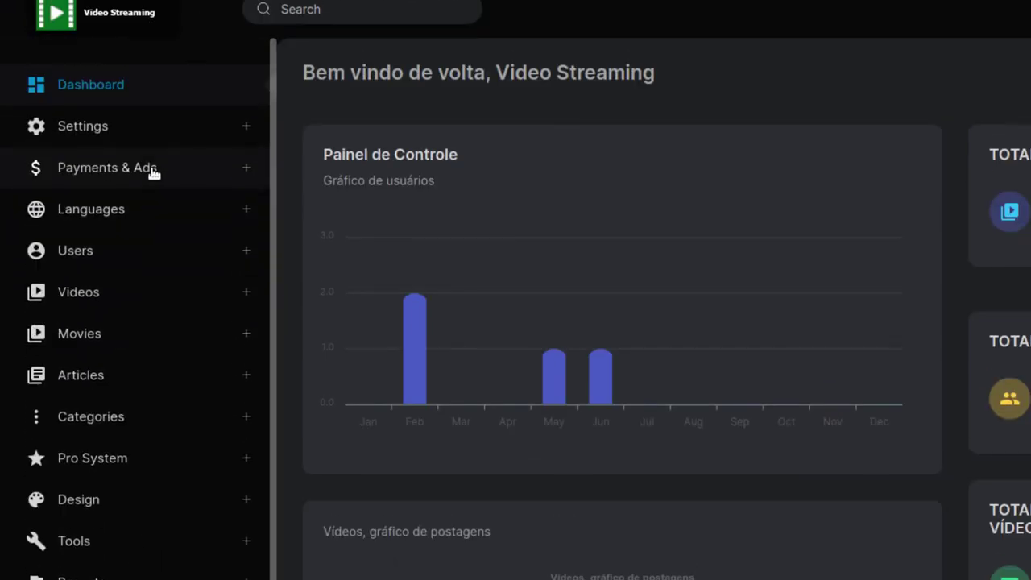
- Open the platform's currency management page and review the listed currencies from USD through the cryptocurrencies to LTZ
{"action": "left_click", "coordinate": [143, 161]}
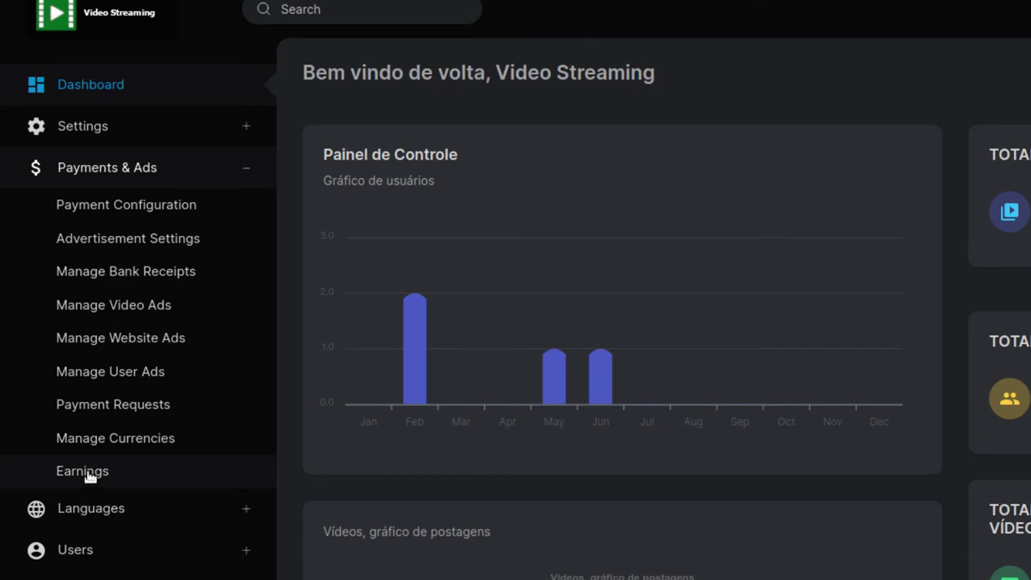
{"action": "left_click", "coordinate": [126, 443]}
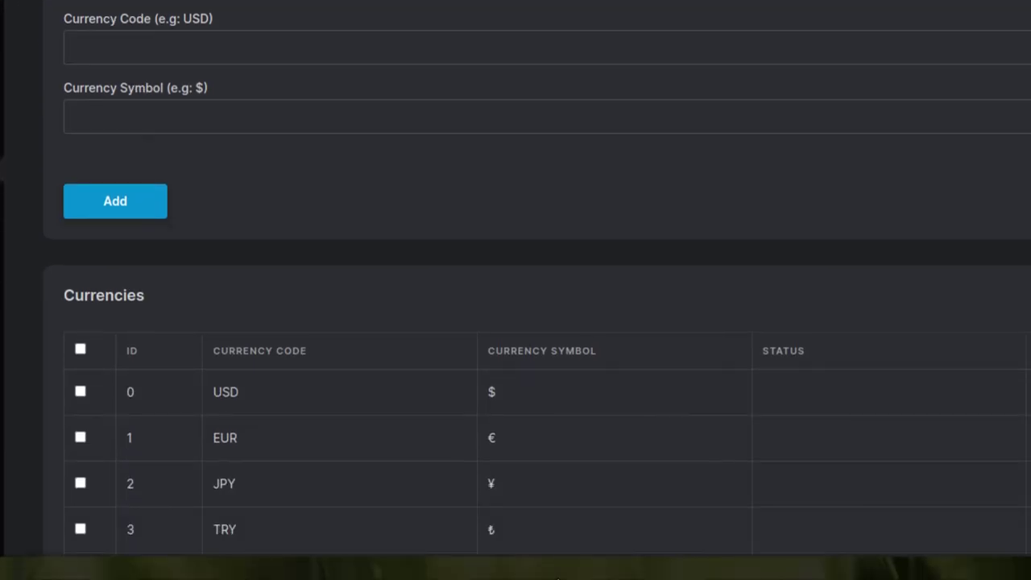
{"action": "scroll", "coordinate": [562, 331], "scroll_direction": "down", "scroll_amount": 2}
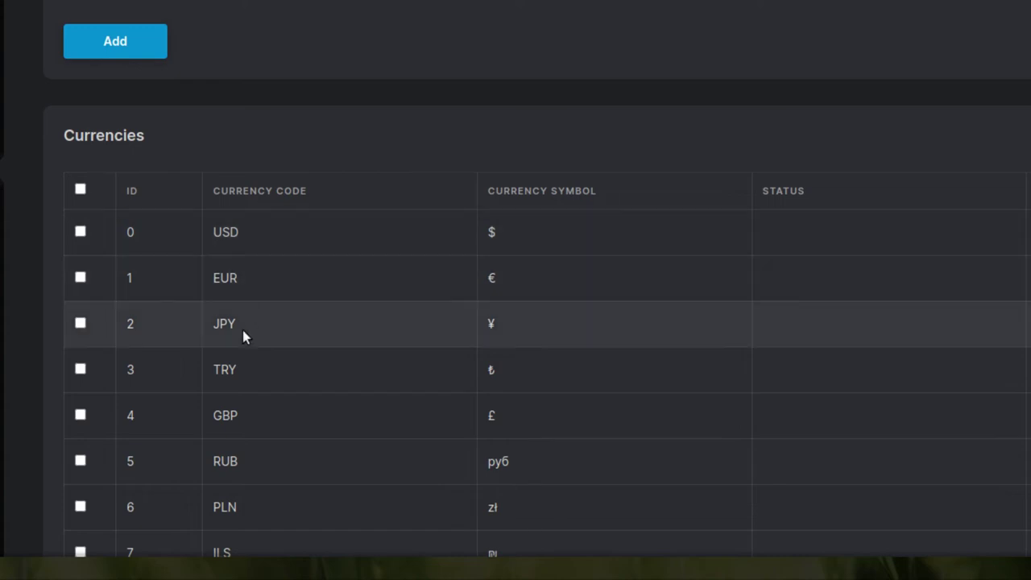
{"action": "scroll", "coordinate": [268, 307], "scroll_direction": "down", "scroll_amount": 2}
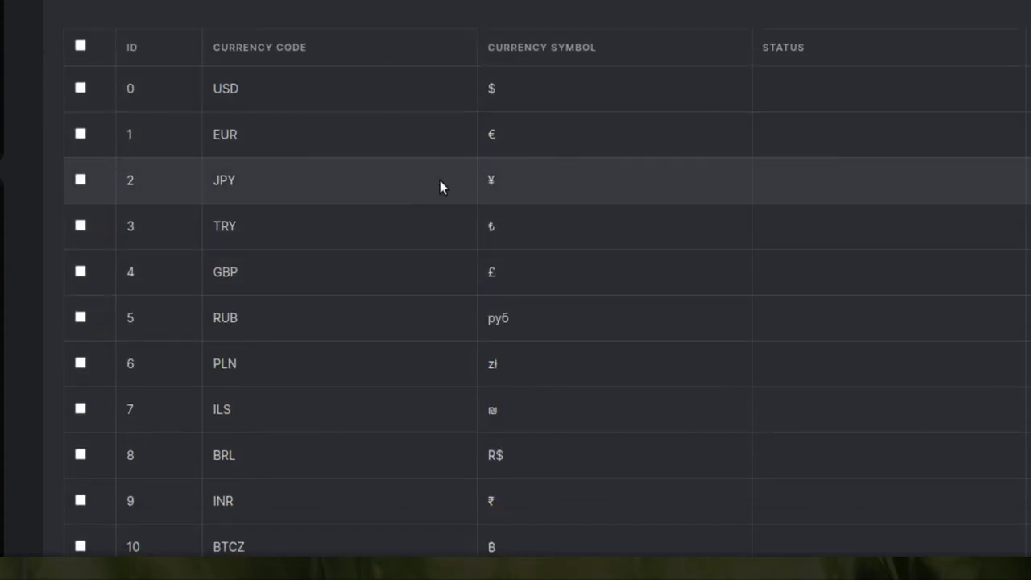
{"action": "scroll", "coordinate": [439, 184], "scroll_direction": "down", "scroll_amount": 2}
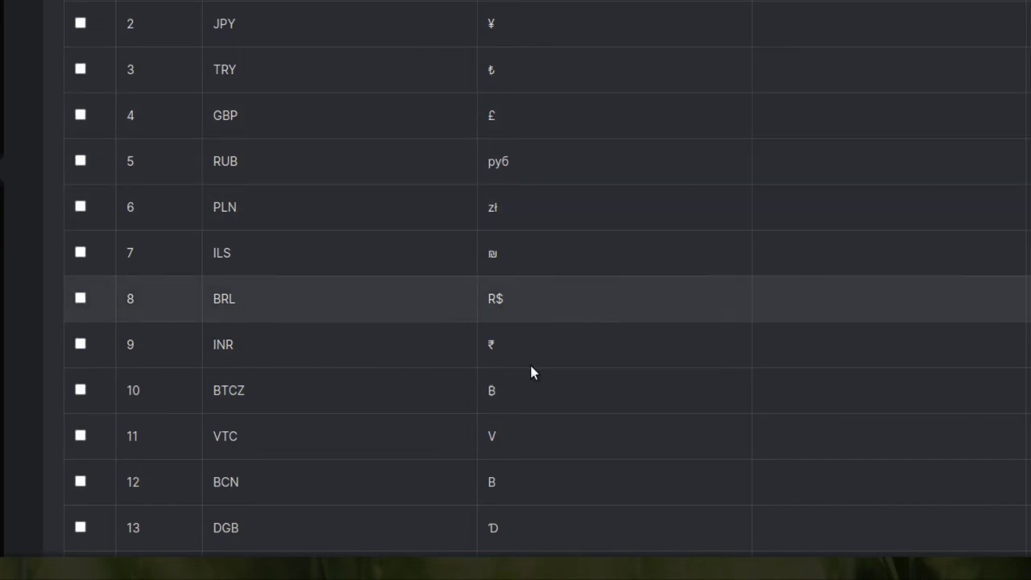
{"action": "scroll", "coordinate": [531, 371], "scroll_direction": "down", "scroll_amount": 2}
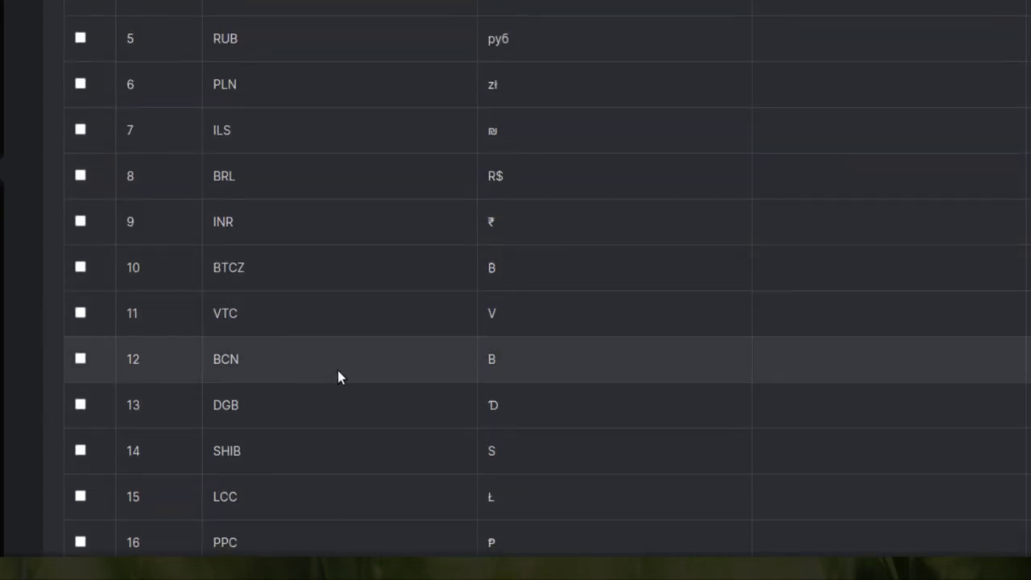
{"action": "scroll", "coordinate": [368, 352], "scroll_direction": "down", "scroll_amount": 5}
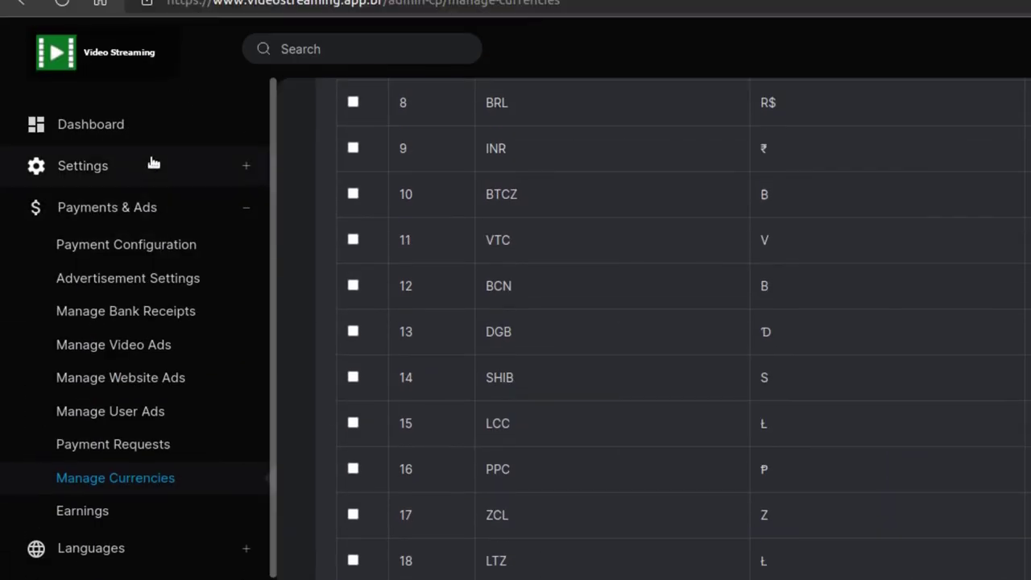
- Return to the admin dashboard and examine its user and video charts and the totals
{"action": "left_click", "coordinate": [91, 171]}
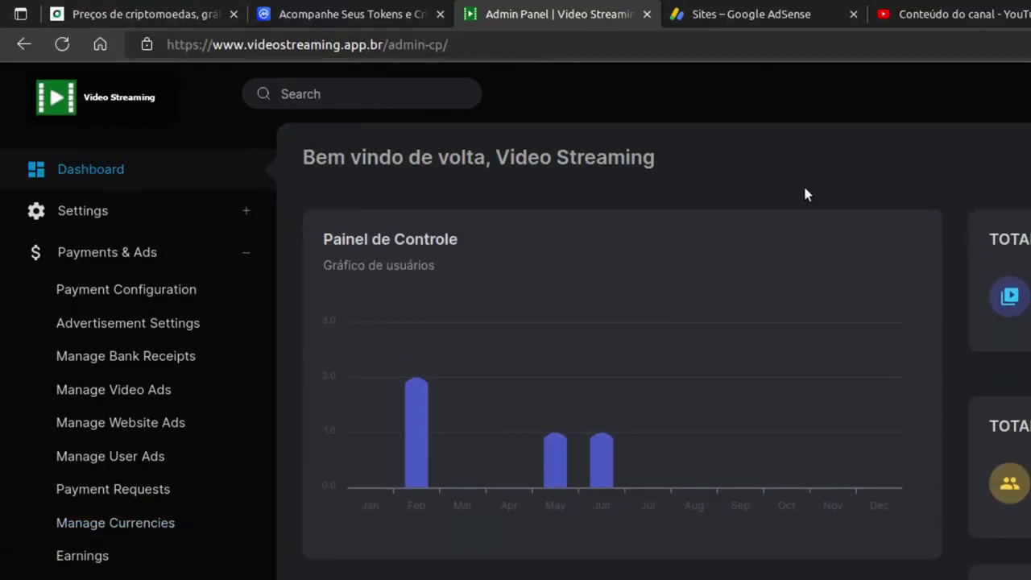
{"action": "scroll", "coordinate": [742, 218], "scroll_direction": "down", "scroll_amount": 3}
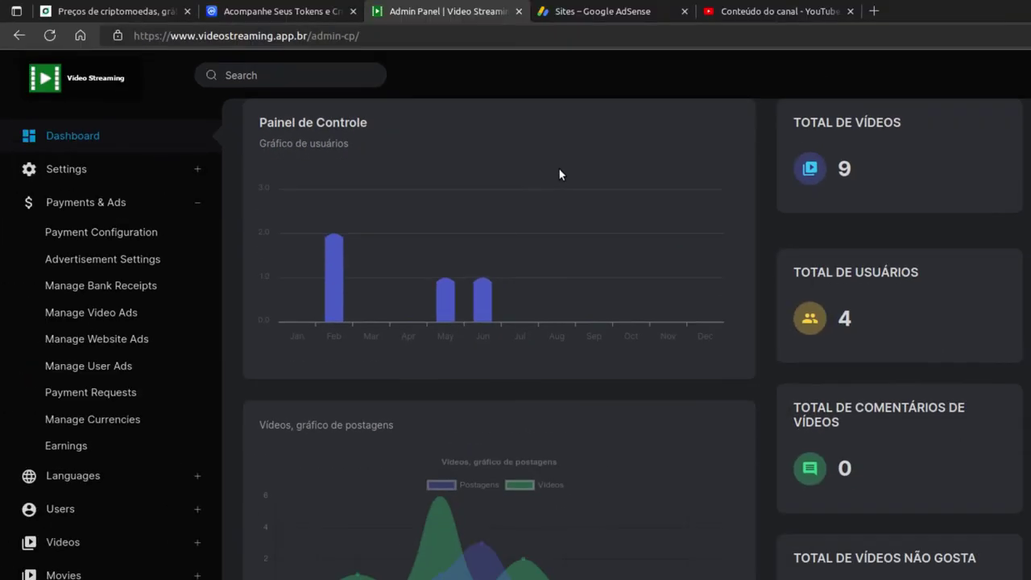
{"action": "scroll", "coordinate": [492, 166], "scroll_direction": "down", "scroll_amount": 2}
{"action": "scroll", "coordinate": [492, 166], "scroll_direction": "up", "scroll_amount": 2}
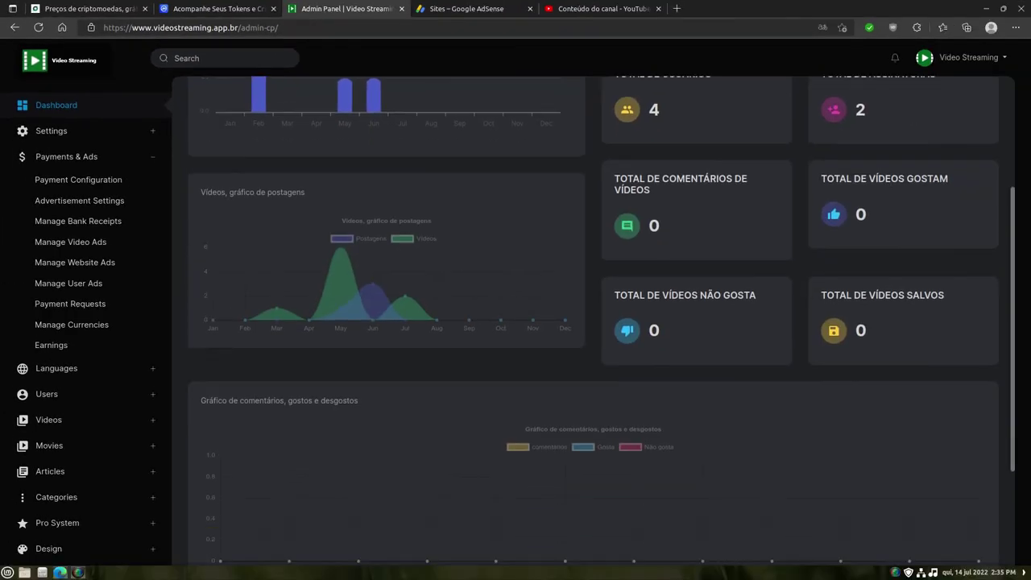
- Look over the dashboard charts and totals again, and open the Manage Users list in the Users section
{"action": "scroll", "coordinate": [601, 321], "scroll_direction": "up", "scroll_amount": 1}
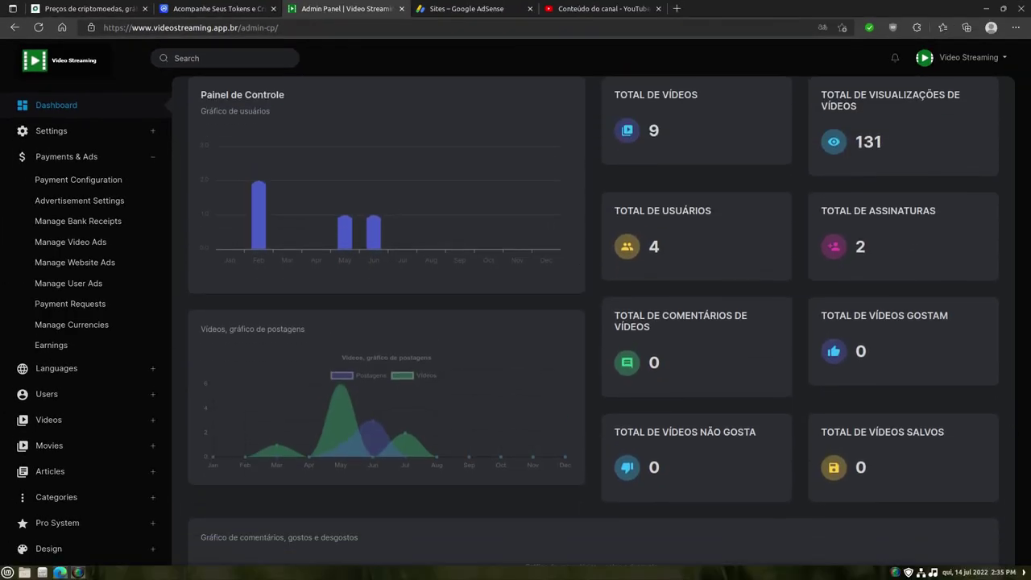
{"action": "scroll", "coordinate": [602, 320], "scroll_direction": "up", "scroll_amount": 1}
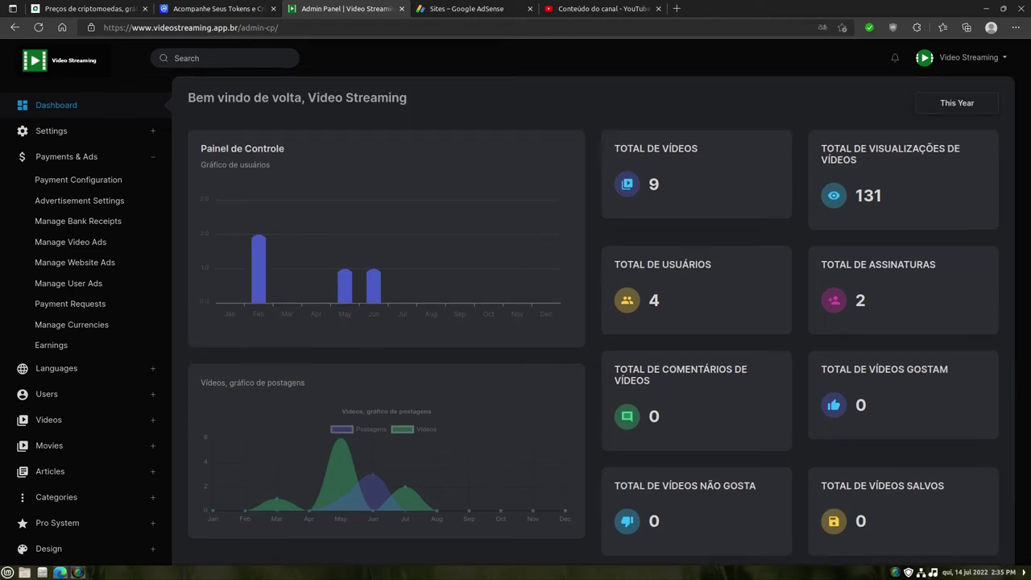
{"action": "scroll", "coordinate": [601, 320], "scroll_direction": "down", "scroll_amount": 1}
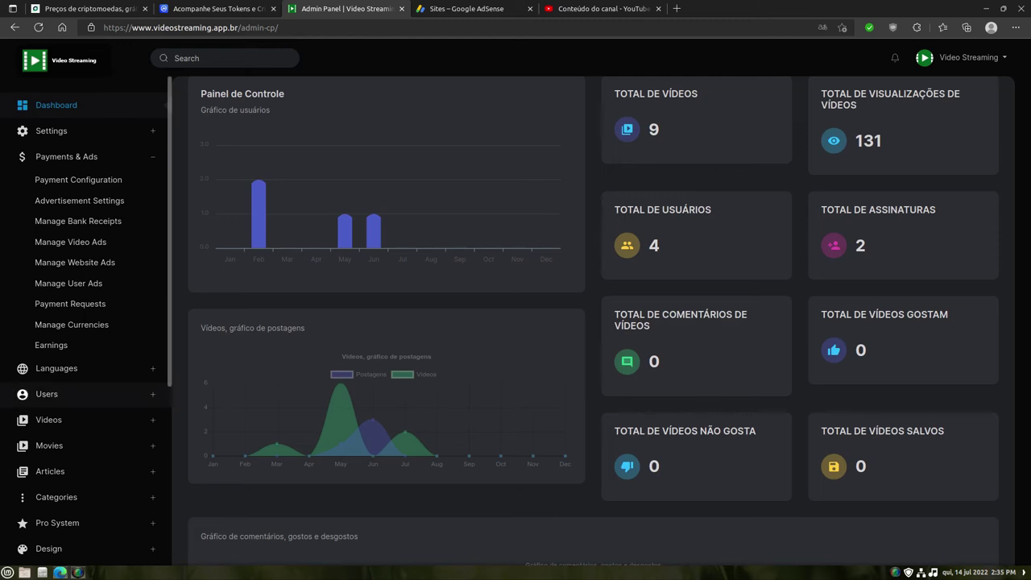
{"action": "left_click", "coordinate": [46, 394]}
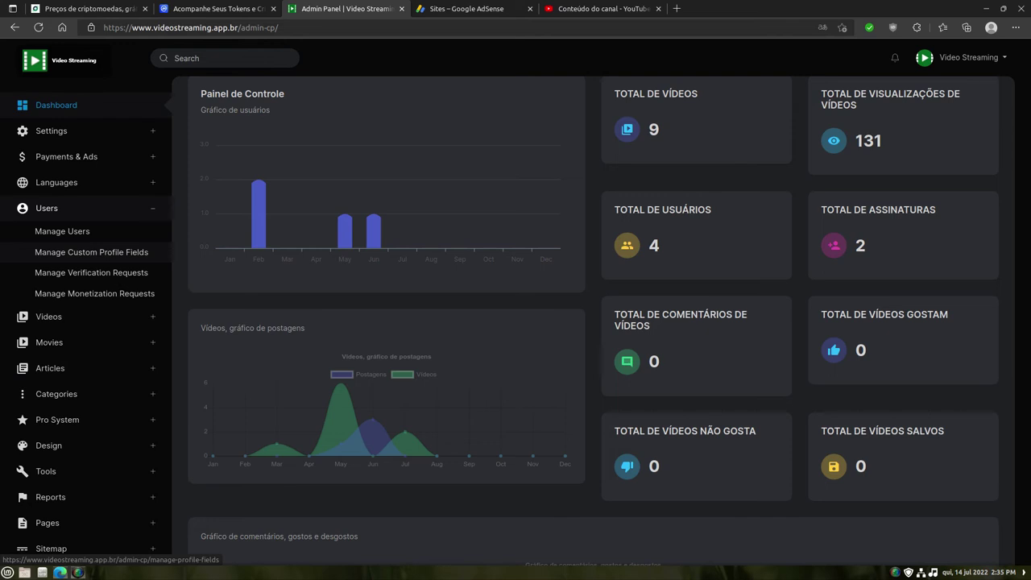
{"action": "left_click", "coordinate": [62, 232]}
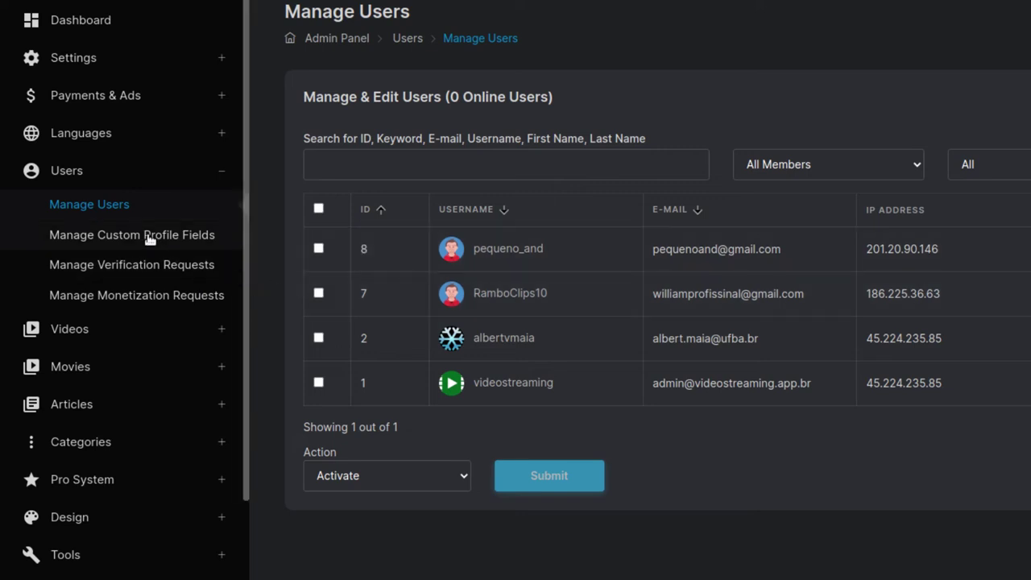
- Open the Manage Languages page and review the listed languages from English to Italian
{"action": "left_click", "coordinate": [89, 168]}
{"action": "left_click", "coordinate": [103, 134]}
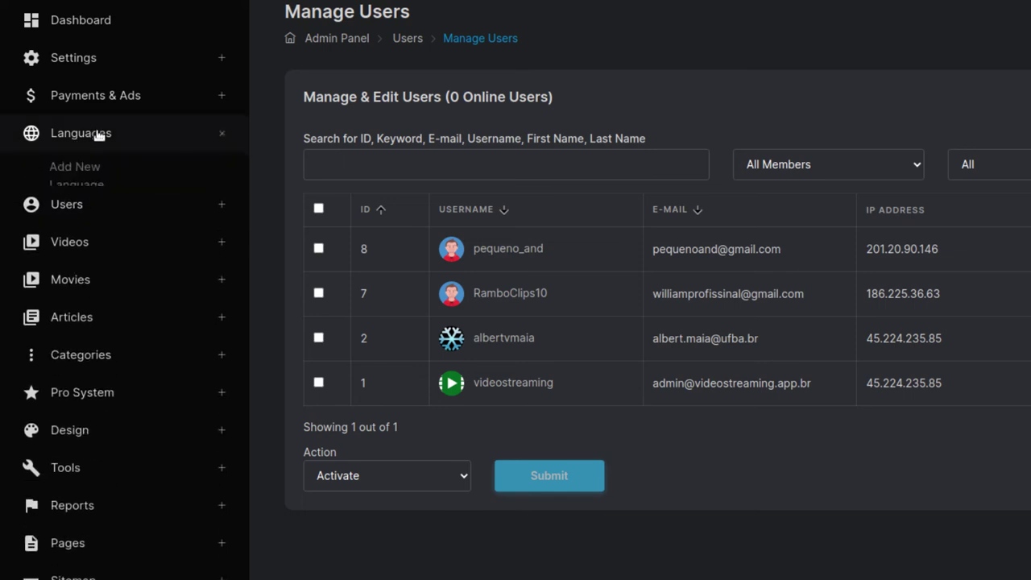
{"action": "left_click", "coordinate": [103, 197]}
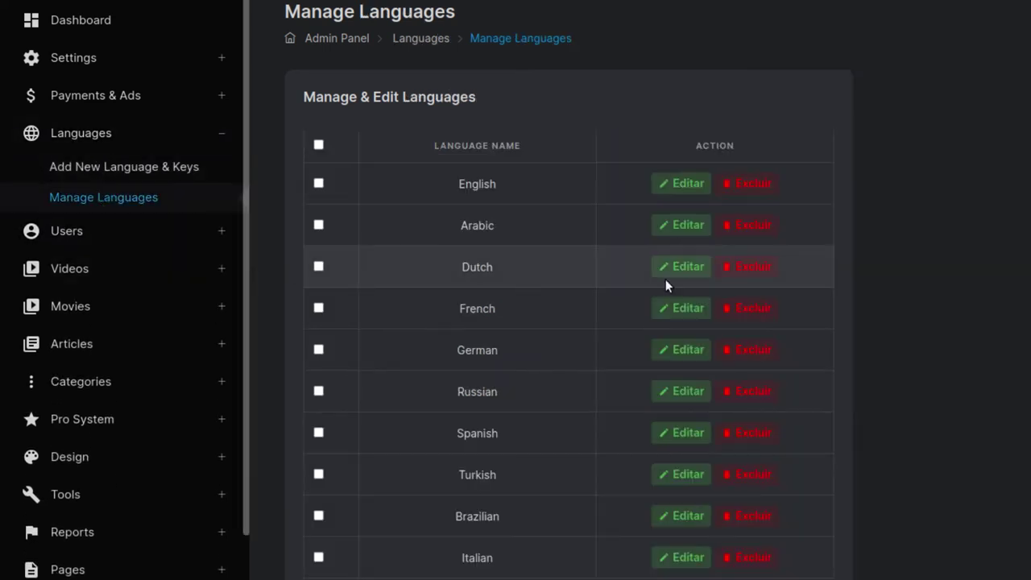
{"action": "scroll", "coordinate": [945, 351], "scroll_direction": "down", "scroll_amount": 1}
{"action": "scroll", "coordinate": [894, 409], "scroll_direction": "down", "scroll_amount": 1}
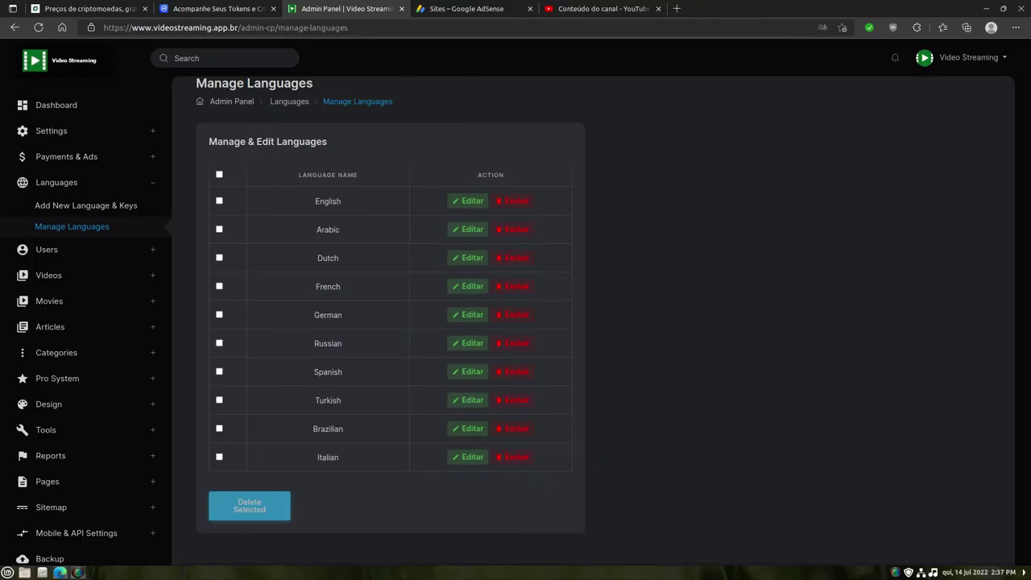
- Check the ad review status of videostreaming.app.br in Google AdSense and return to the Video Streaming admin panel
{"action": "left_click", "coordinate": [467, 9]}
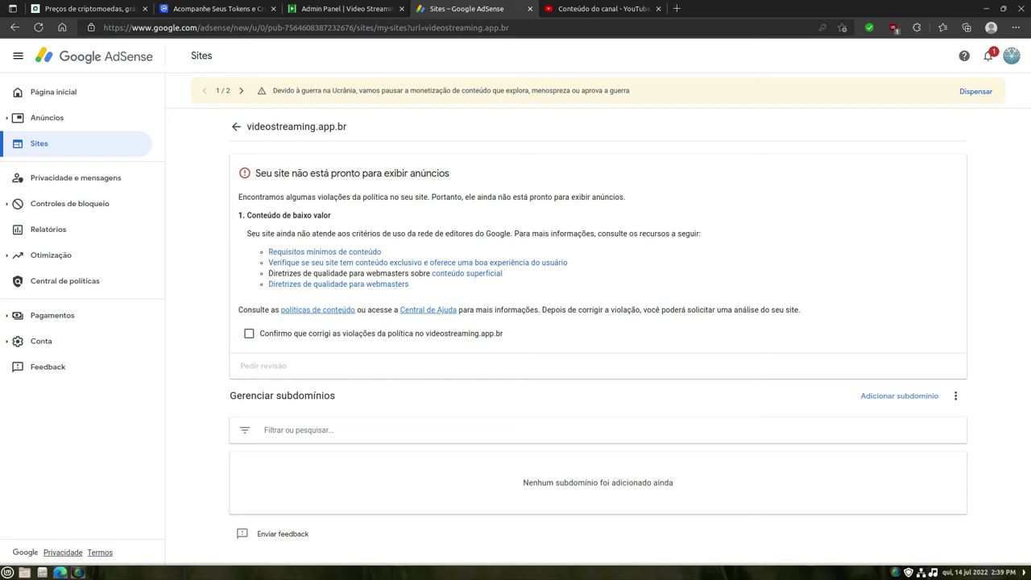
{"action": "key", "text": "ctrl+shift+Tab"}
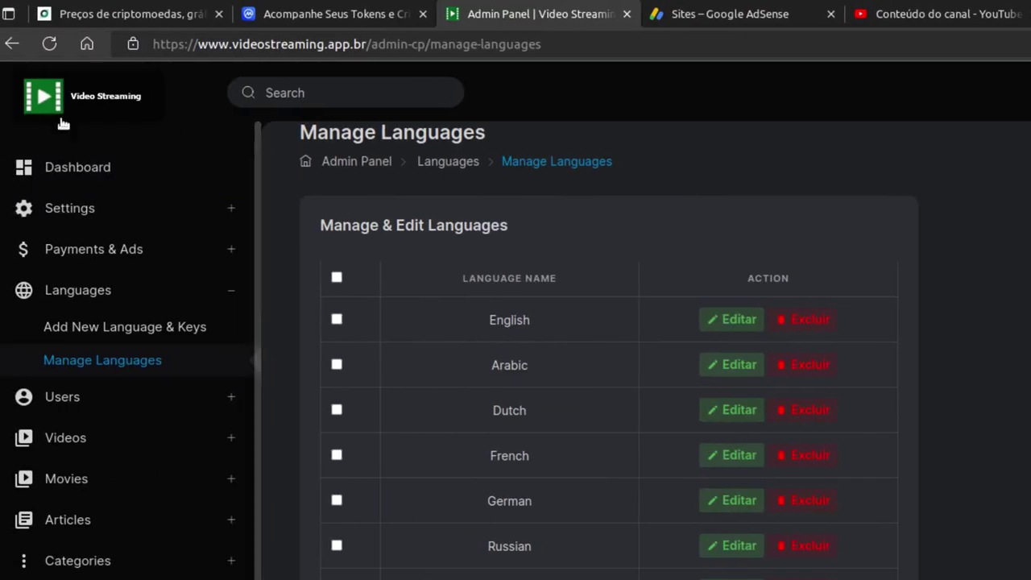
- Open the Video Streaming home page and look over its featured video, main videos and articles
{"action": "left_click", "coordinate": [103, 99]}
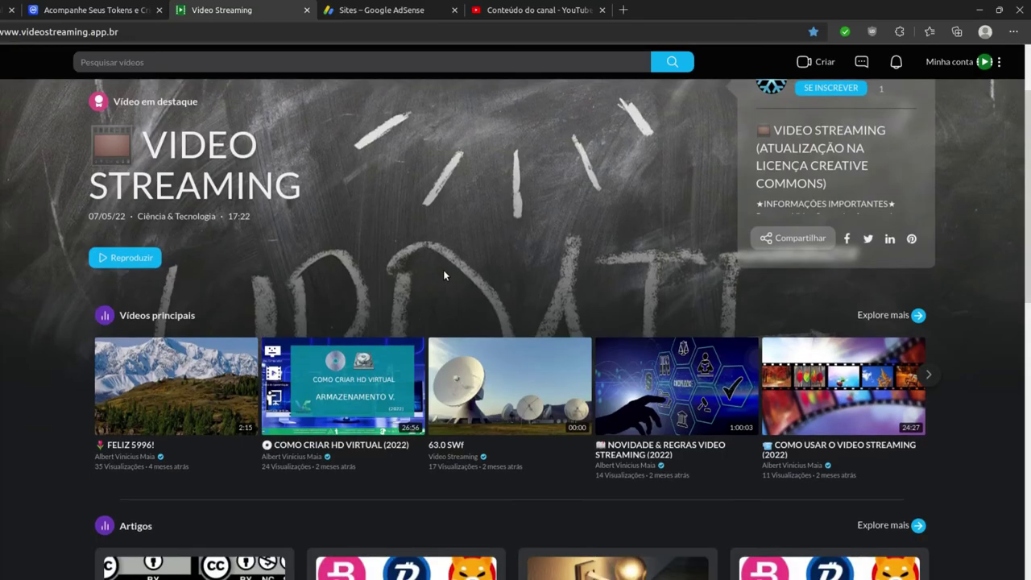
{"action": "scroll", "coordinate": [444, 269], "scroll_direction": "down", "scroll_amount": 3}
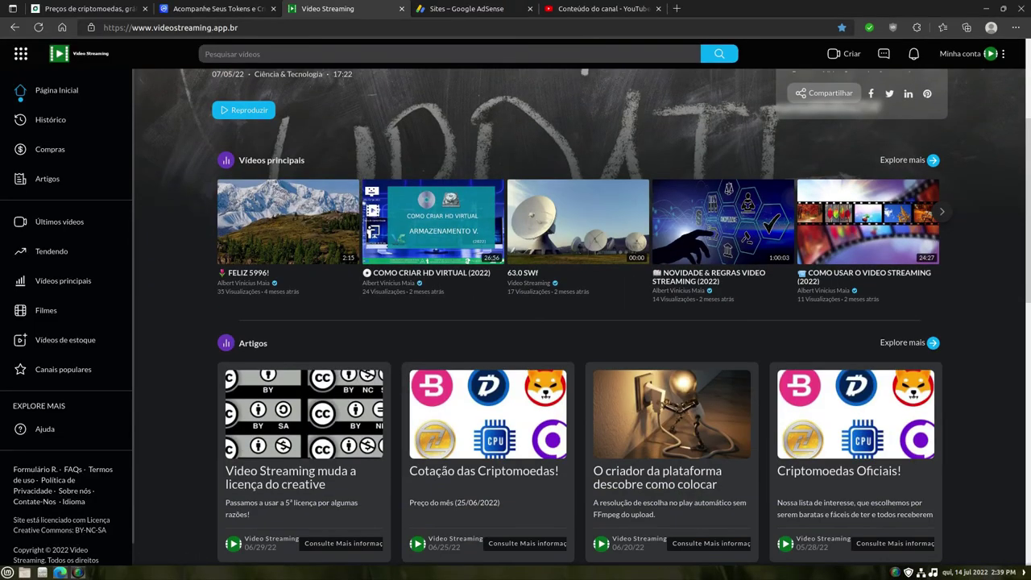
{"action": "scroll", "coordinate": [583, 317], "scroll_direction": "up", "scroll_amount": 2}
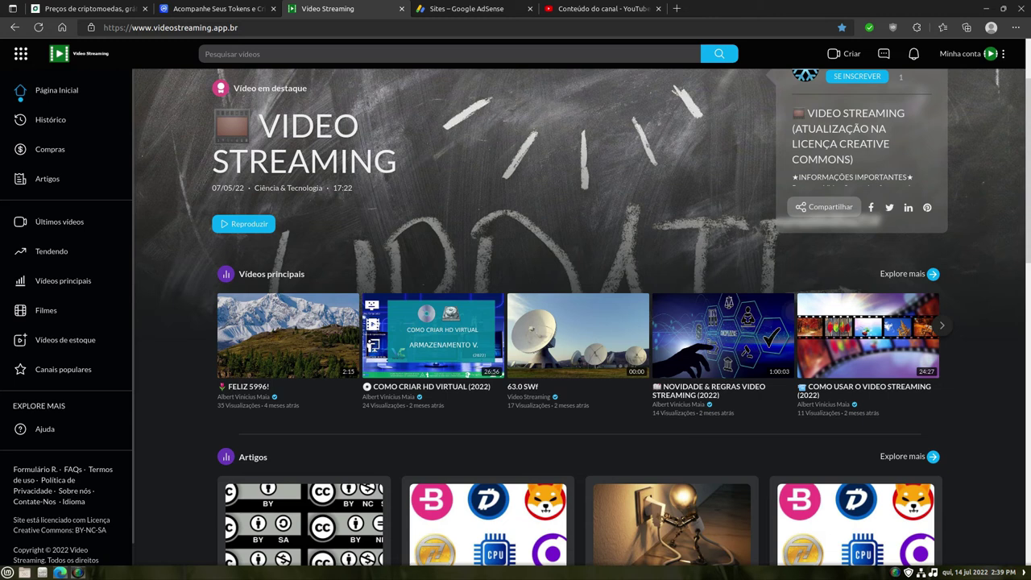
{"action": "scroll", "coordinate": [582, 318], "scroll_direction": "up", "scroll_amount": 2}
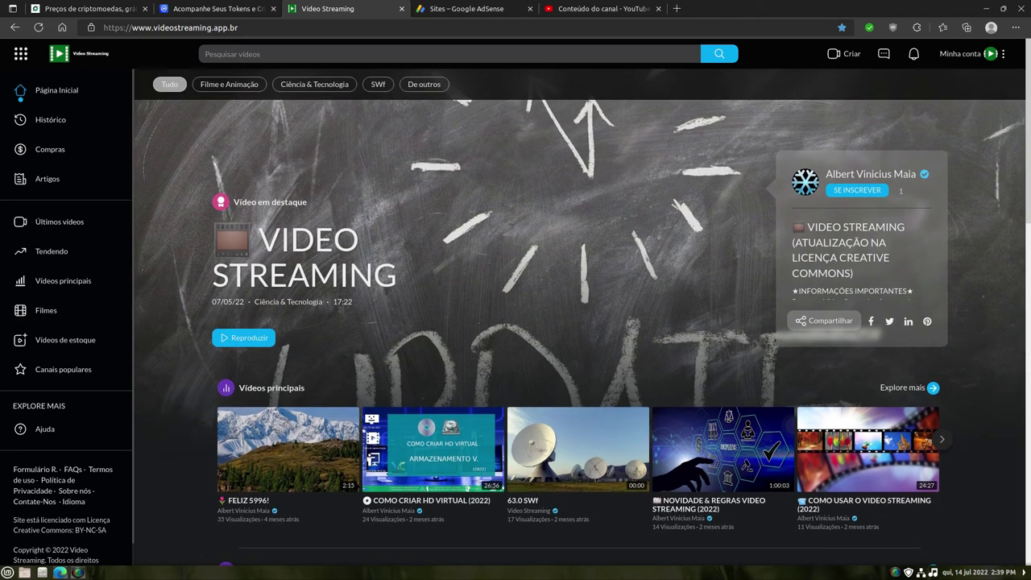
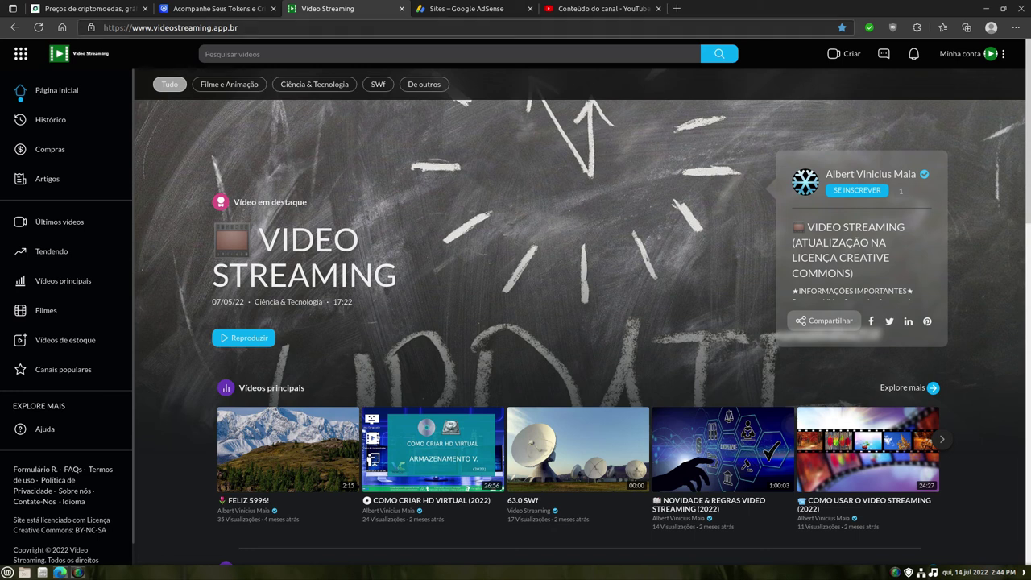
- Switch to the CoinMarketCap watchlist, look over its coins and open the LitecoinZ page
{"action": "key", "text": "ctrl+shift+Tab"}
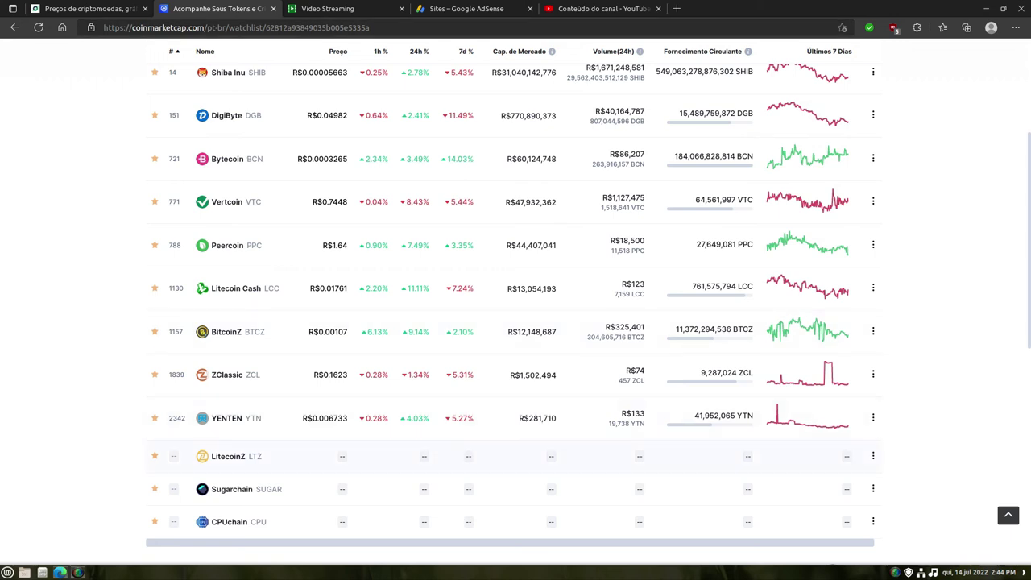
{"action": "scroll", "coordinate": [515, 314], "scroll_direction": "down", "scroll_amount": 1}
{"action": "scroll", "coordinate": [516, 314], "scroll_direction": "up", "scroll_amount": 1}
{"action": "scroll", "coordinate": [516, 306], "scroll_direction": "down", "scroll_amount": 1}
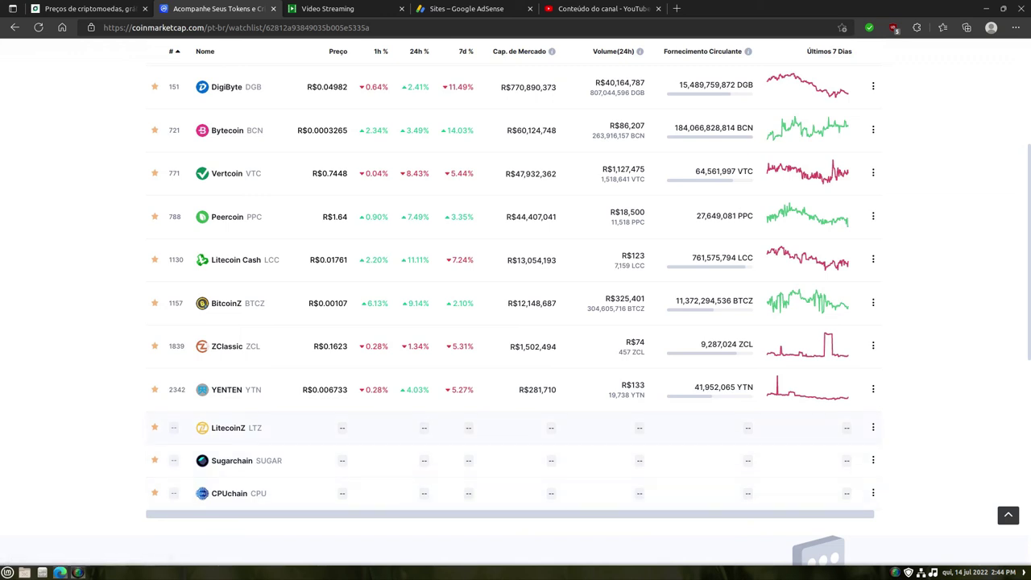
{"action": "left_click", "coordinate": [228, 427]}
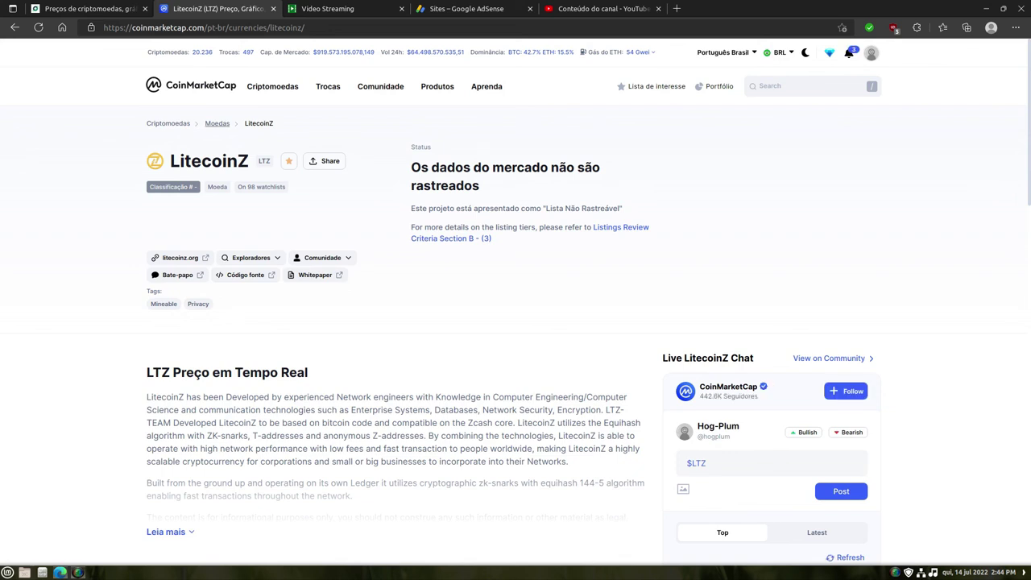
- Return to the watchlist and check the remaining coins, including ZClassic's circulating and maximum supply
{"action": "key", "text": "alt+Left"}
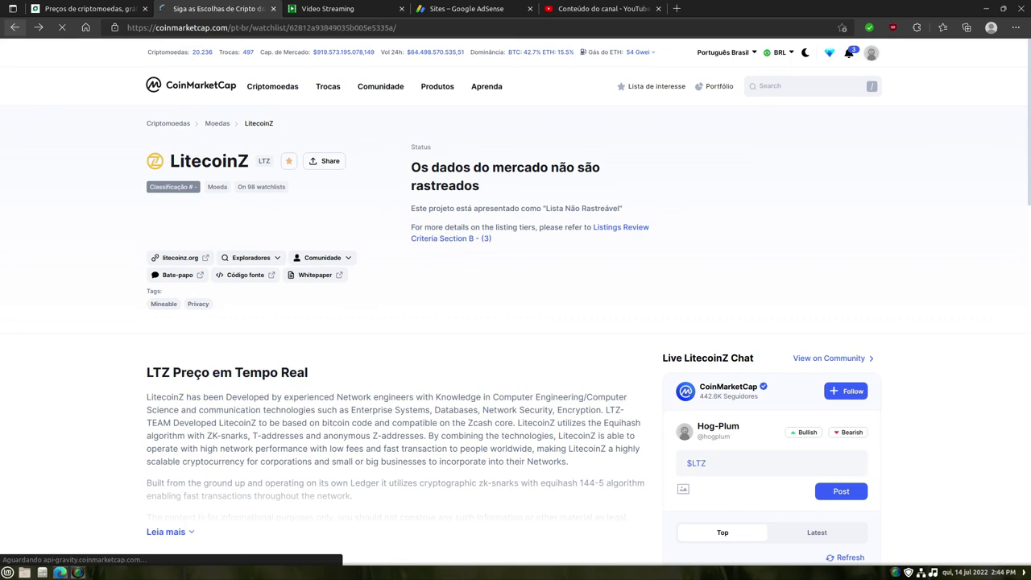
{"action": "scroll", "coordinate": [516, 323], "scroll_direction": "down", "scroll_amount": 5}
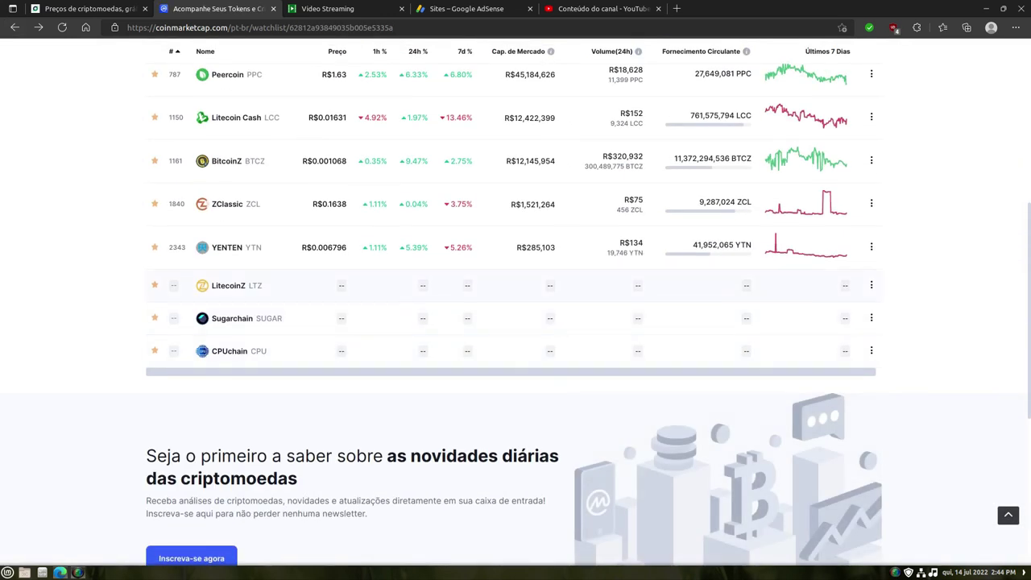
{"action": "scroll", "coordinate": [516, 314], "scroll_direction": "up", "scroll_amount": 2}
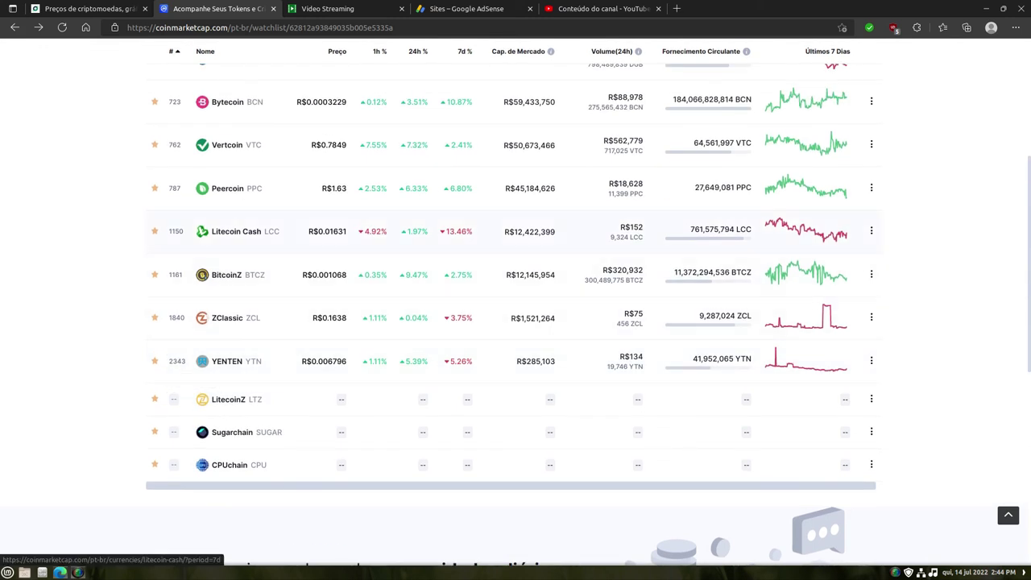
{"action": "mouse_move", "coordinate": [701, 324]}
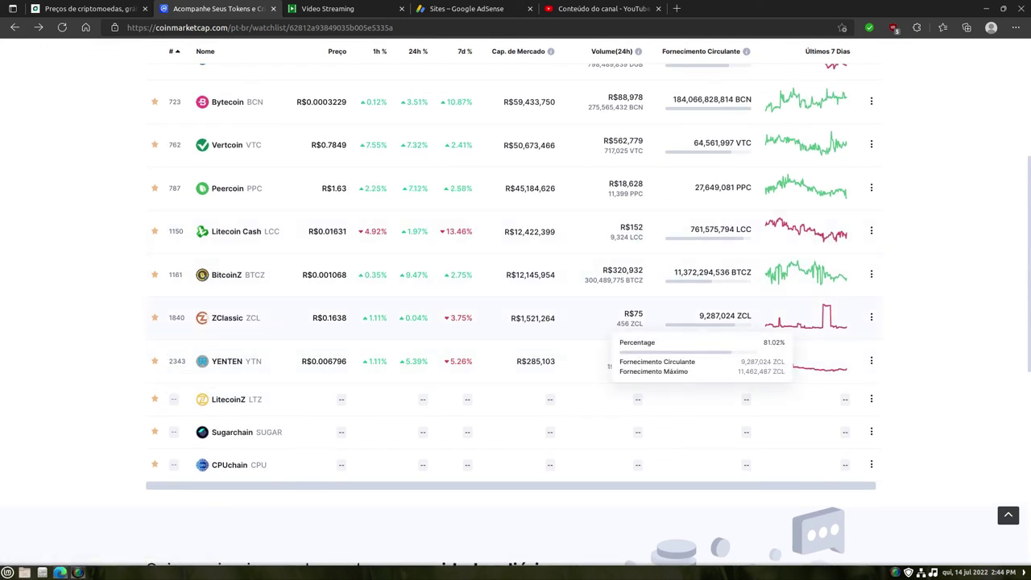
{"action": "left_click", "coordinate": [677, 8]}
{"action": "type", "text": "e"}
{"action": "key", "text": "BackSpace"}
{"action": "type", "text": "www"}
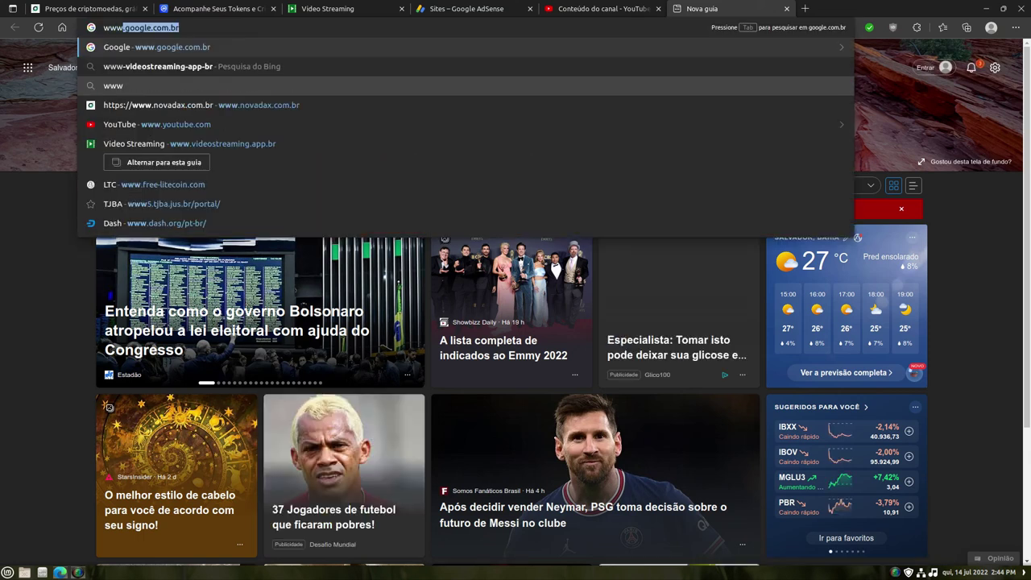
{"action": "key", "text": "Return"}
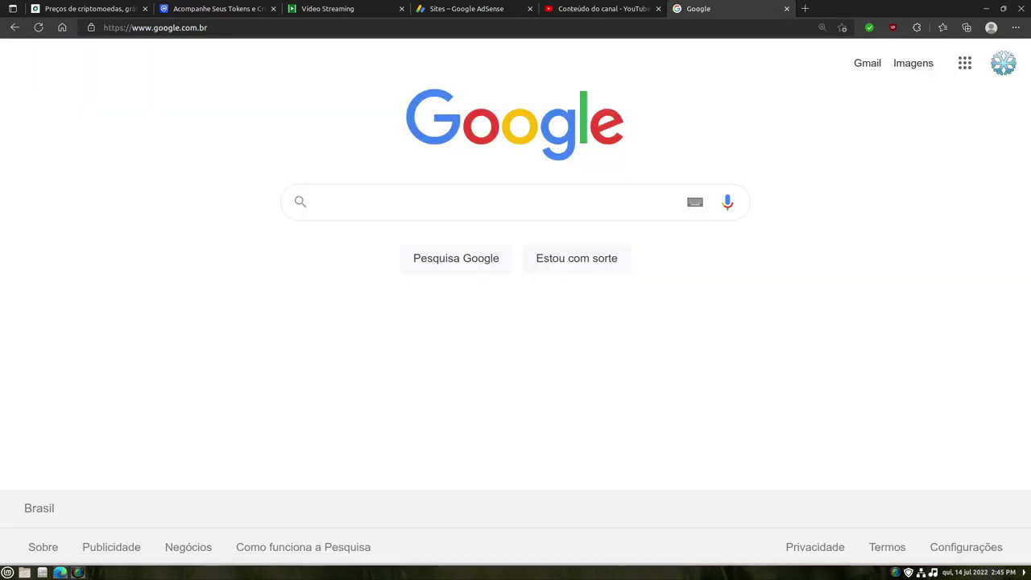
- Search Google for LitecoinZ and open the coin's CoinGecko price page from the results
{"action": "type", "text": "LitecoinZ"}
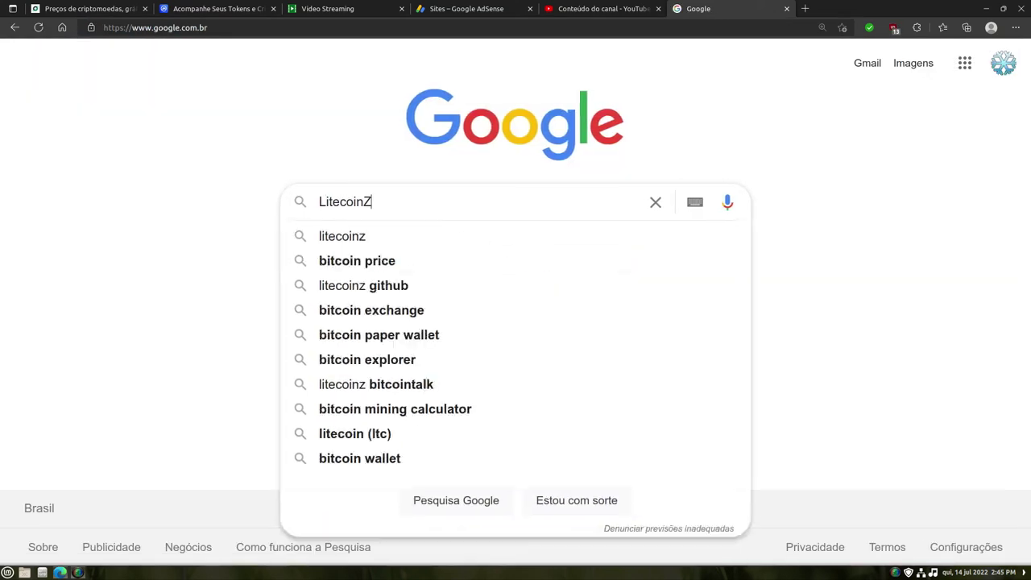
{"action": "key", "text": "Return"}
{"action": "scroll", "coordinate": [298, 226], "scroll_direction": "down", "scroll_amount": 5}
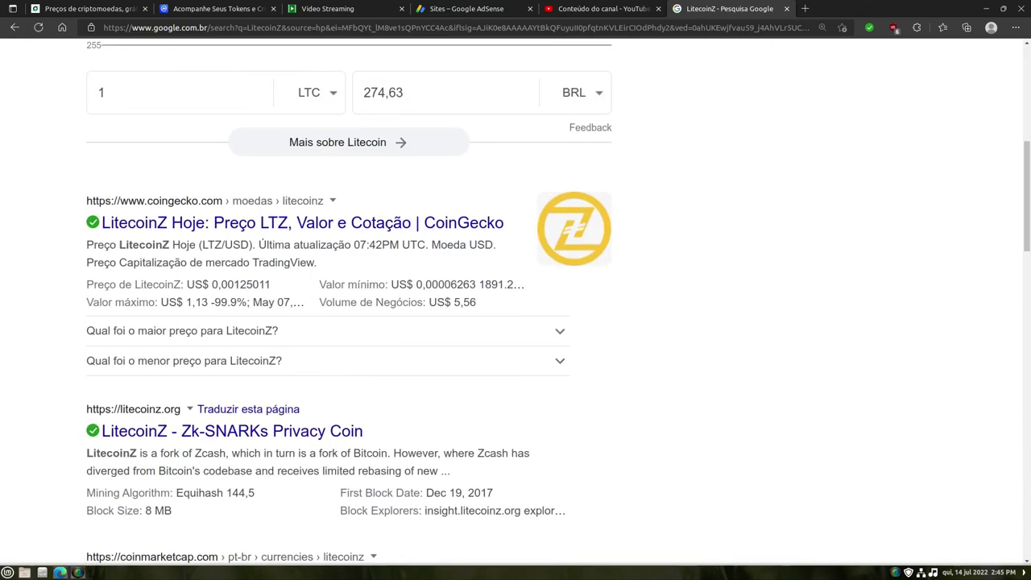
{"action": "left_click", "coordinate": [298, 223]}
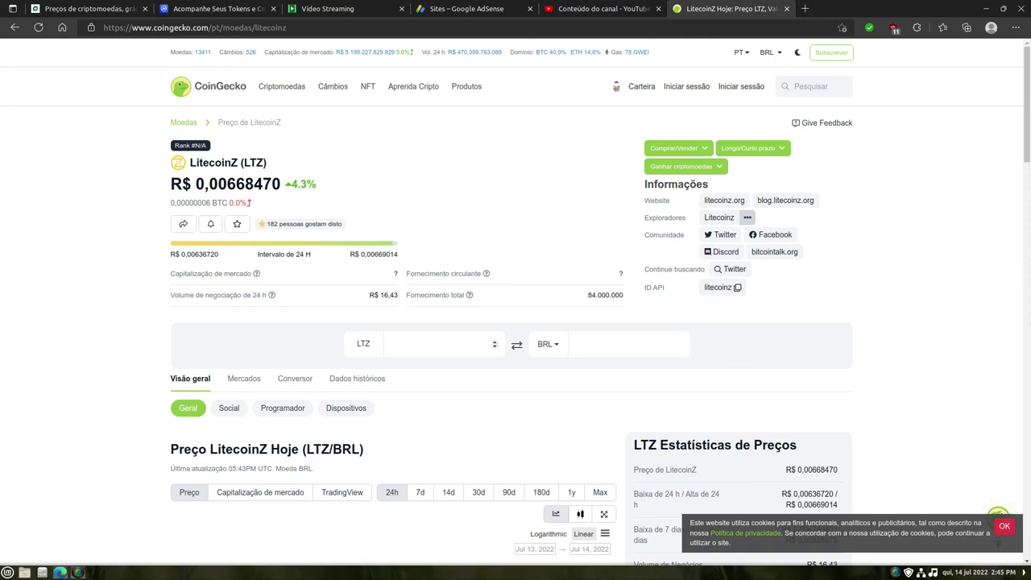
- Convert 100000 LTZ to BRL in the CoinGecko converter, and raise the amount to 10000000 LTZ
{"action": "left_click", "coordinate": [439, 344]}
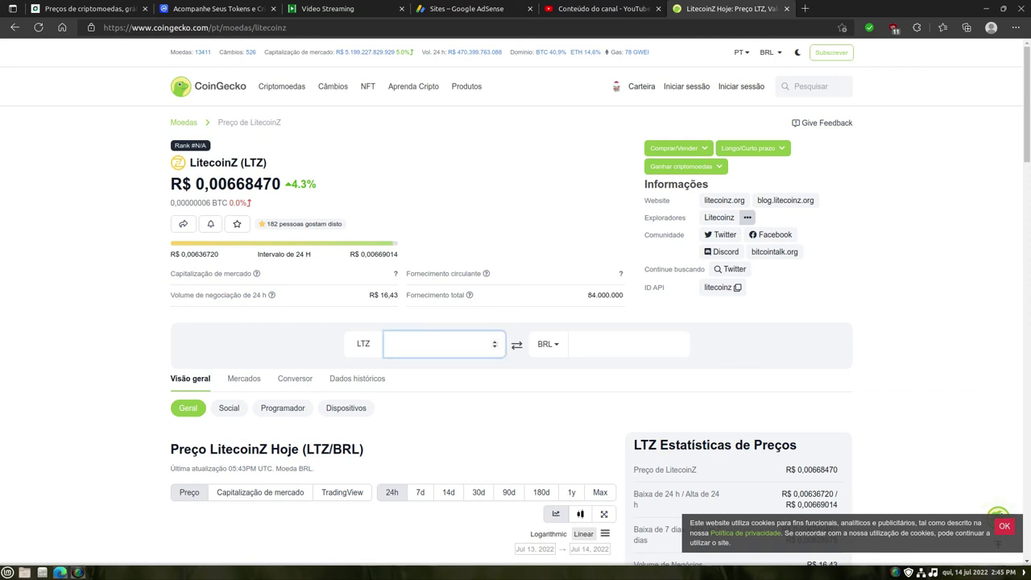
{"action": "type", "text": "100"}
{"action": "type", "text": "0"}
{"action": "type", "text": "00"}
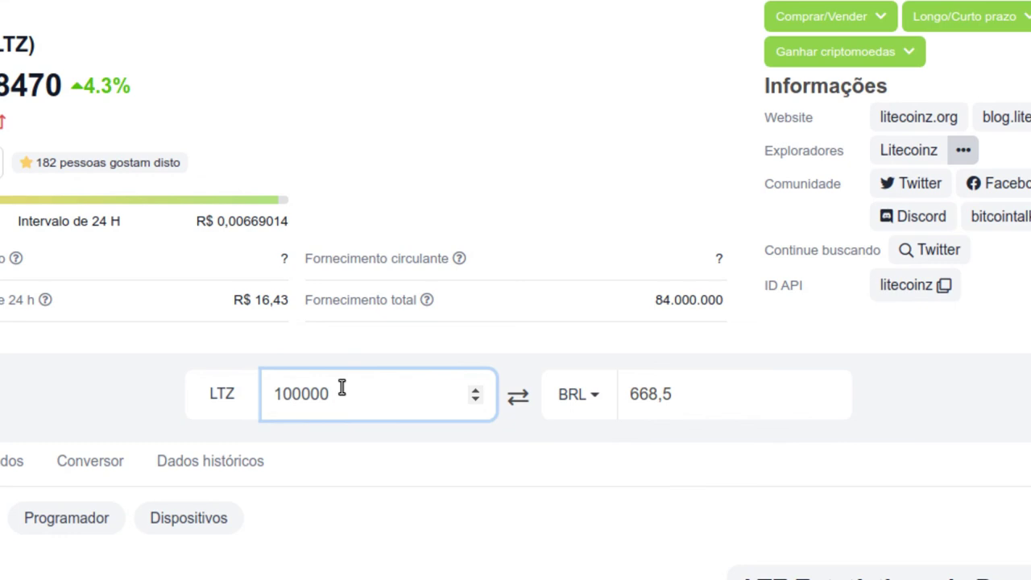
{"action": "type", "text": "000"}
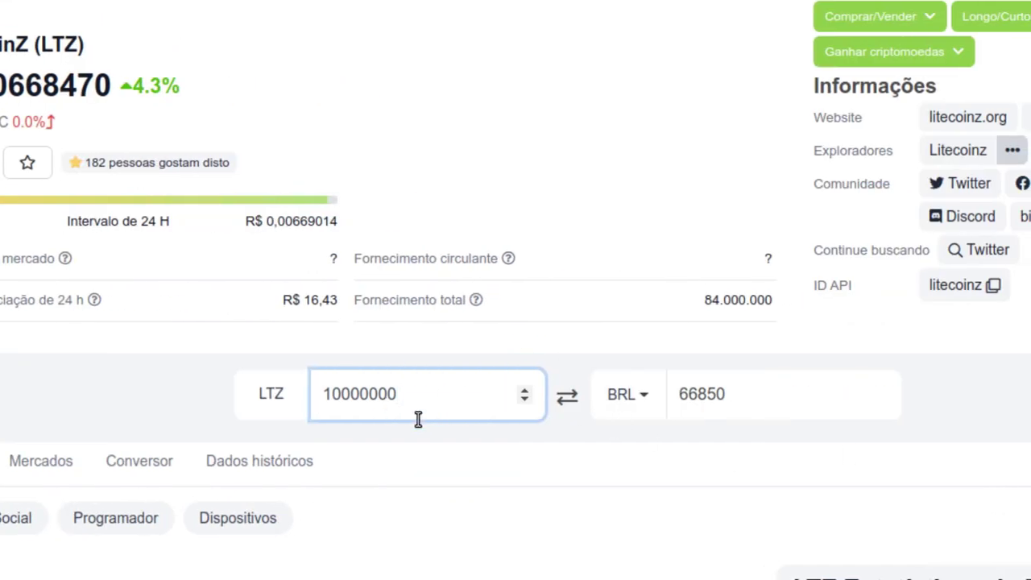
- Clear the LTZ amount in the converter and review the LitecoinZ price chart and price statistics
{"action": "key", "text": "BackSpace"}
{"action": "key", "text": "BackSpace"}
{"action": "key", "text": "BackSpace"}
{"action": "key", "text": "BackSpace"}
{"action": "key", "text": "BackSpace"}
{"action": "key", "text": "BackSpace"}
{"action": "key", "text": "BackSpace"}
{"action": "key", "text": "BackSpace"}
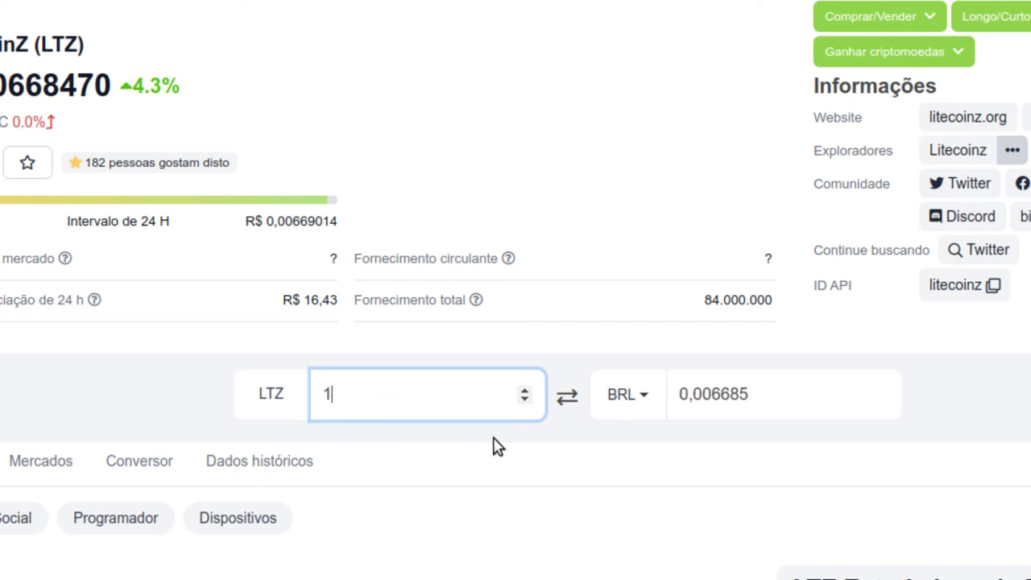
{"action": "scroll", "coordinate": [407, 342], "scroll_direction": "down", "scroll_amount": 2}
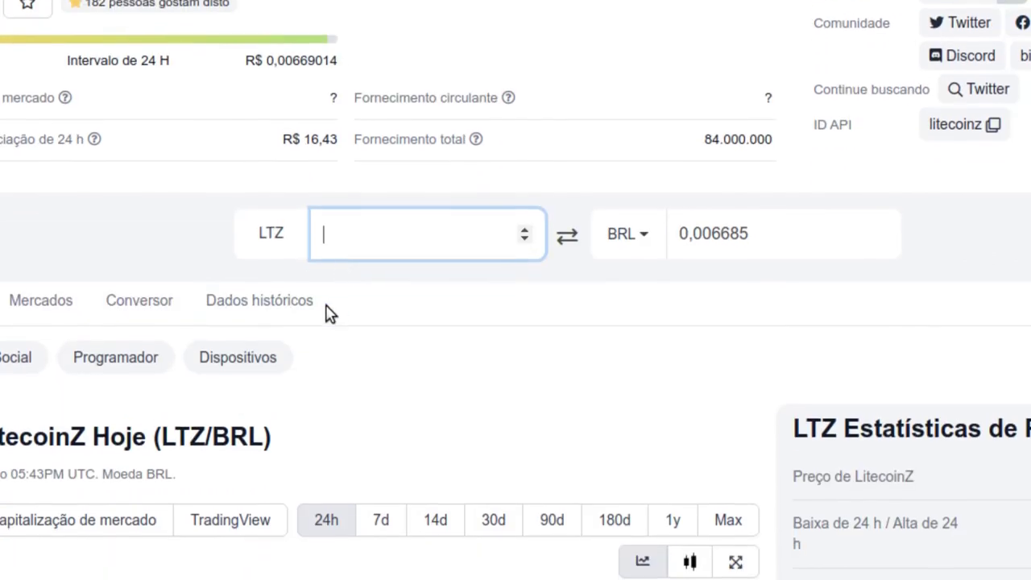
{"action": "scroll", "coordinate": [314, 284], "scroll_direction": "down", "scroll_amount": 2}
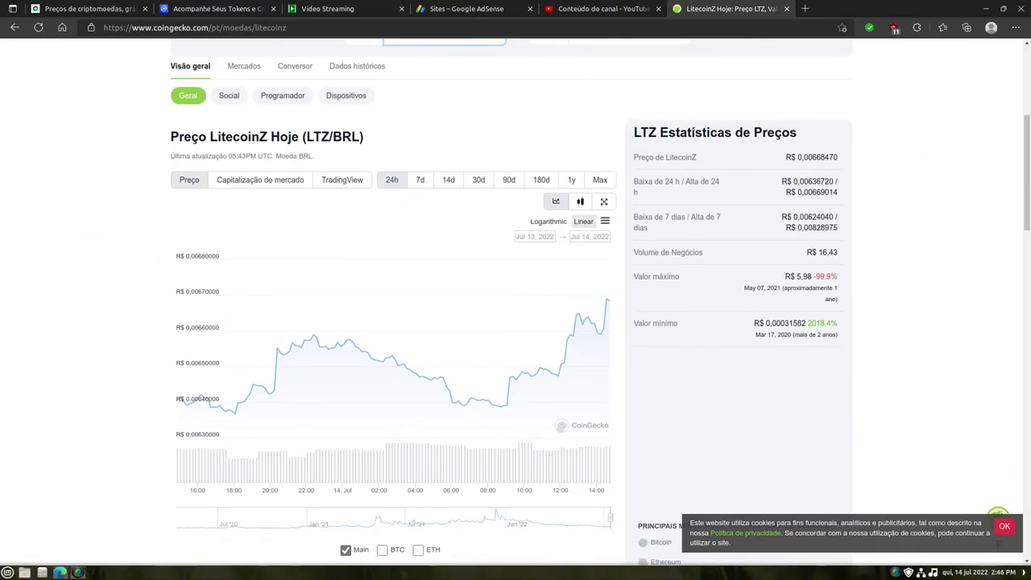
{"action": "scroll", "coordinate": [363, 347], "scroll_direction": "up", "scroll_amount": 3}
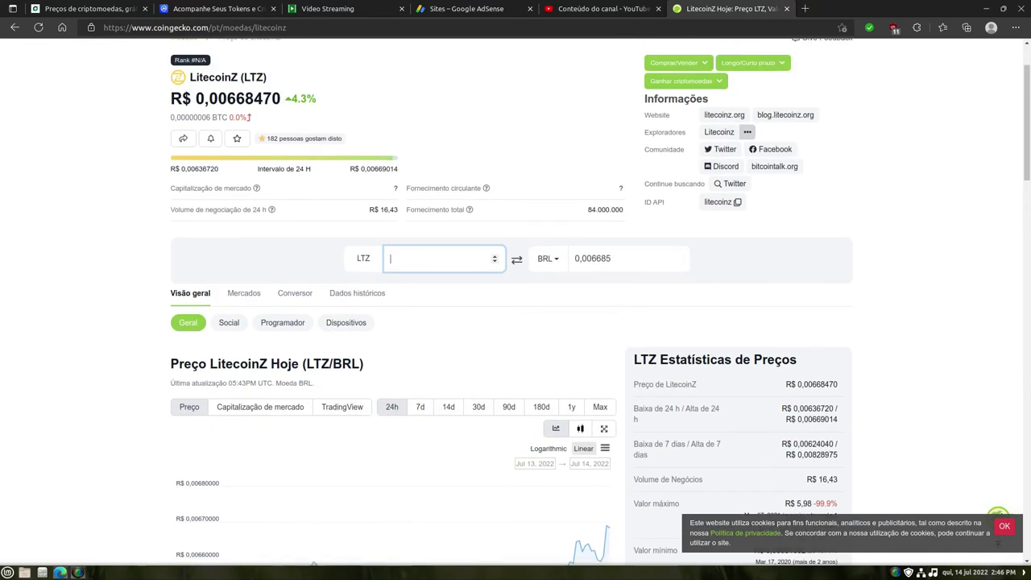
{"action": "scroll", "coordinate": [515, 322], "scroll_direction": "up", "scroll_amount": 1}
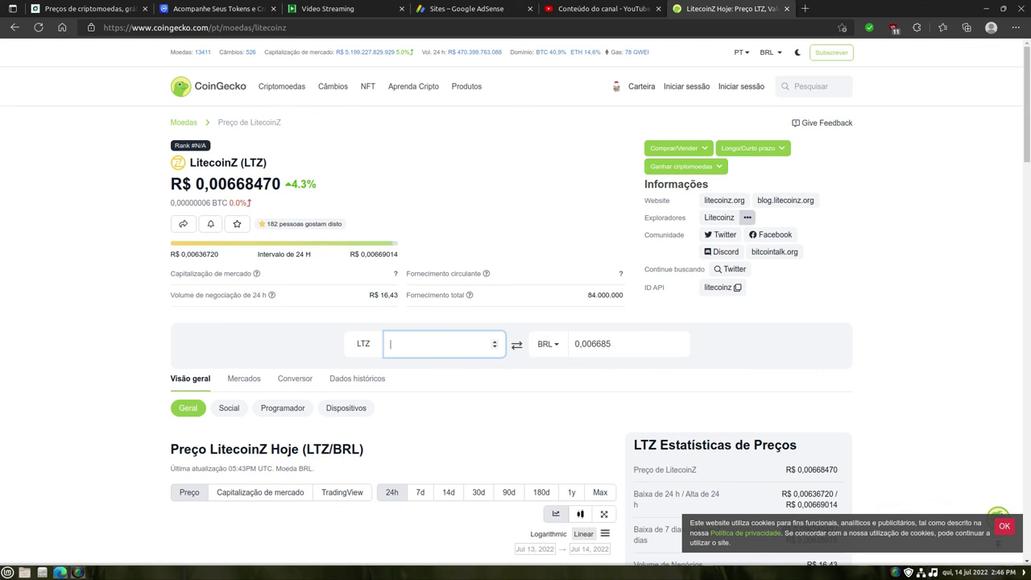
- Convert 1000000 LTZ to BRL in the CoinGecko converter and close the LitecoinZ page
{"action": "type", "text": "1000000"}
{"action": "left_click", "coordinate": [786, 8]}
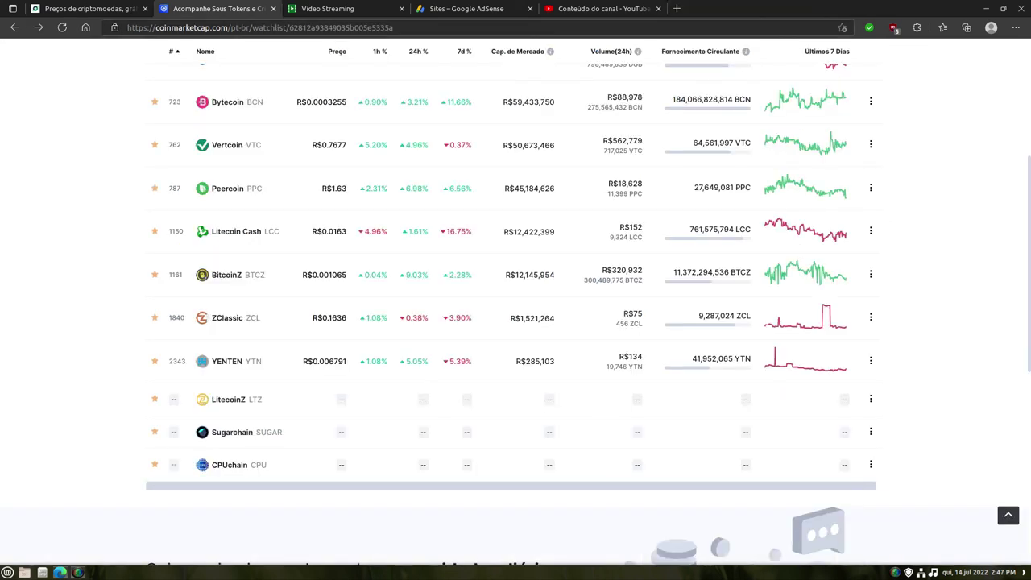
- Review the coins in the CoinMarketCap watchlist and the approval status of videostreaming.app.br in Google AdSense
{"action": "scroll", "coordinate": [154, 403], "scroll_direction": "up", "scroll_amount": 1}
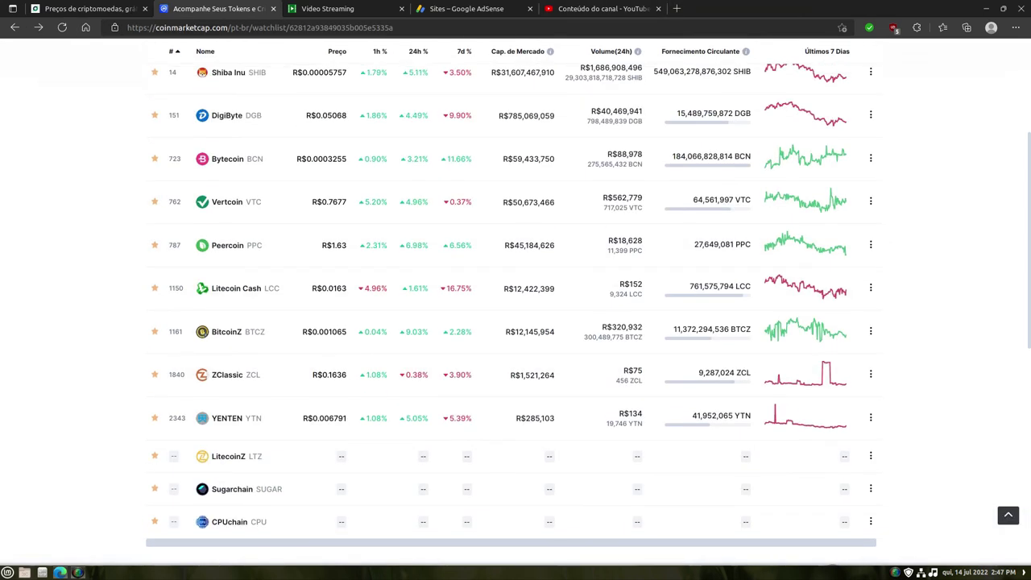
{"action": "scroll", "coordinate": [516, 323], "scroll_direction": "up", "scroll_amount": 3}
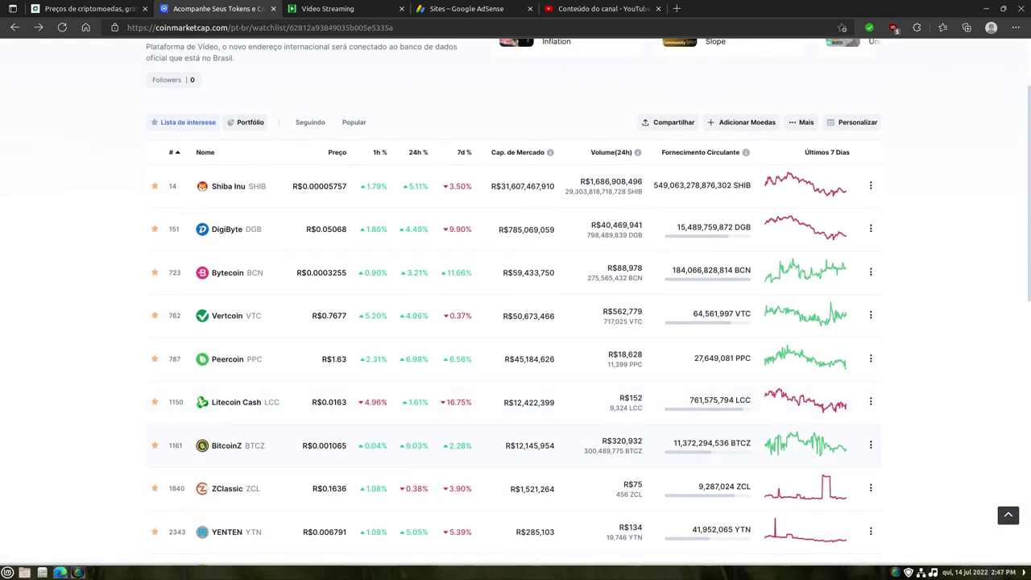
{"action": "left_click", "coordinate": [500, 8]}
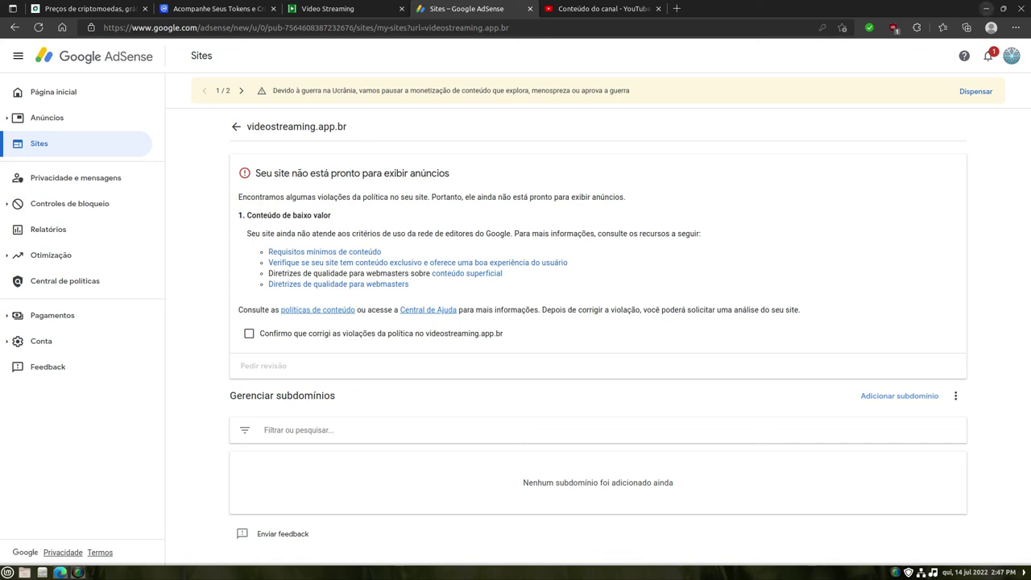
- Minimize the browser window and select the Video Streaming.png file on the desktop
{"action": "left_click", "coordinate": [986, 8]}
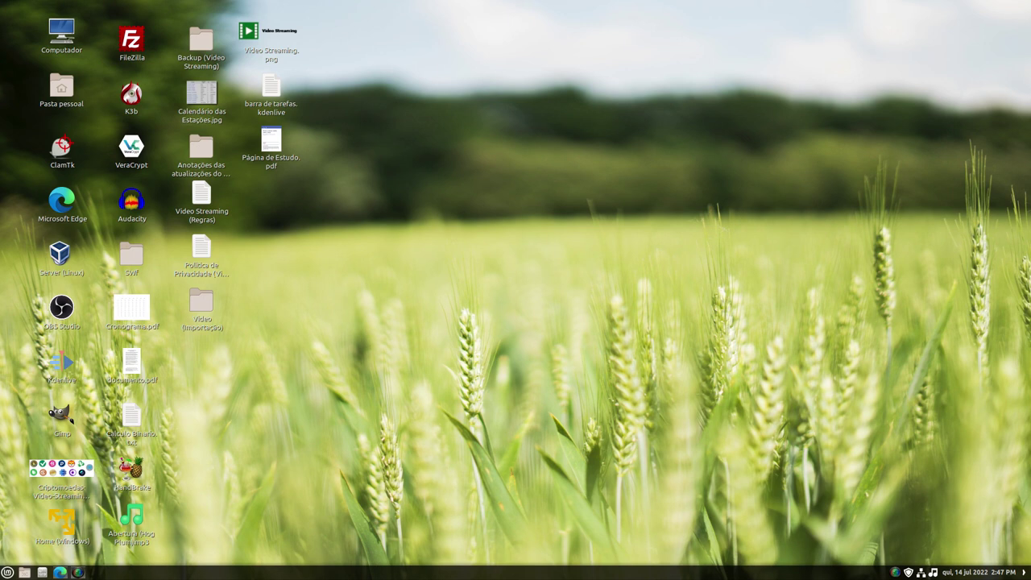
{"action": "left_click", "coordinate": [248, 32]}
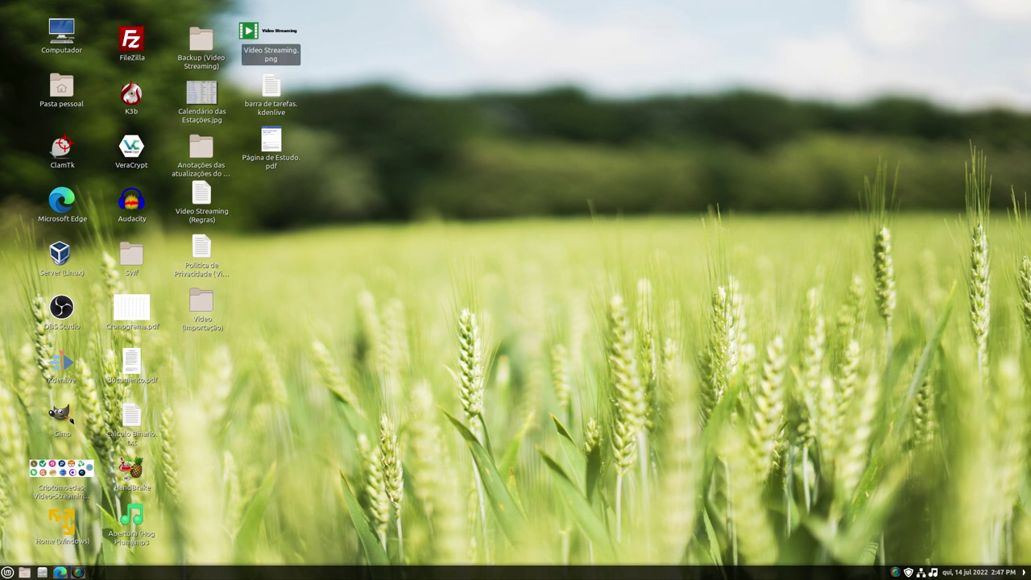